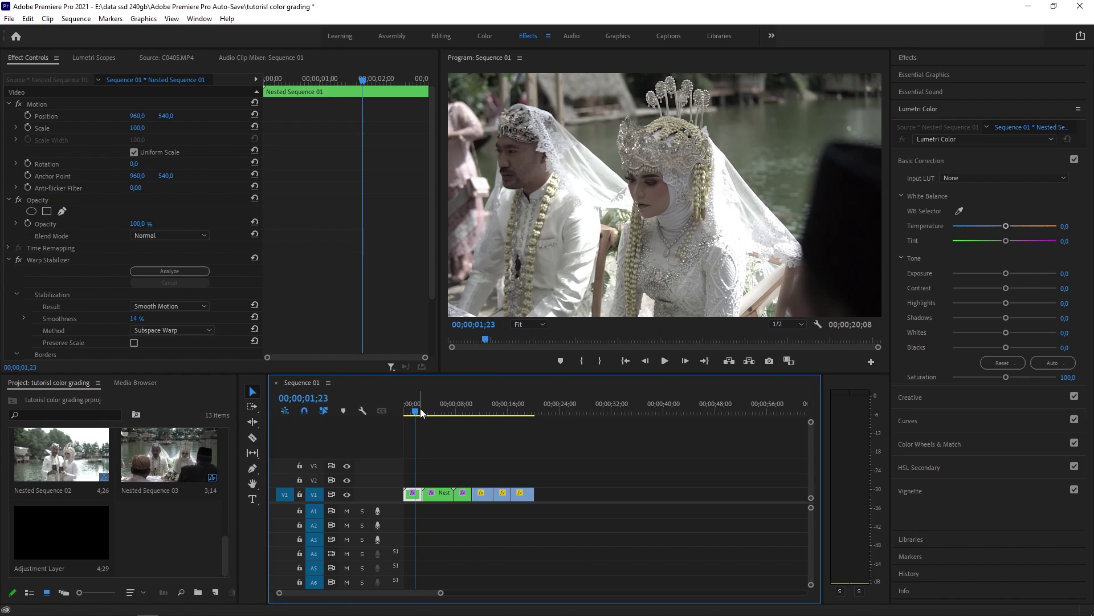
Scrub through the wedding clips in Sequence 01 to review the ungraded footage.
{"action": "mouse_move", "coordinate": [421, 413]}
{"action": "left_mouse_down"}
{"action": "mouse_move", "coordinate": [479, 414]}
{"action": "mouse_move", "coordinate": [412, 421]}
{"action": "mouse_move", "coordinate": [439, 412]}
{"action": "mouse_move", "coordinate": [509, 425]}
{"action": "mouse_move", "coordinate": [433, 423]}
{"action": "left_mouse_up"}
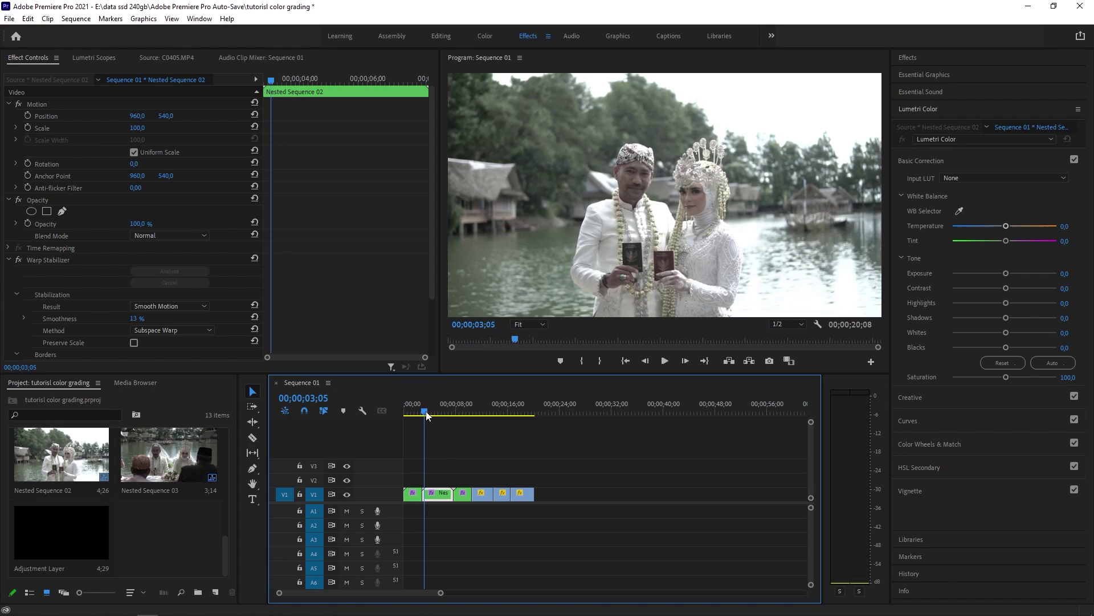
{"action": "mouse_move", "coordinate": [426, 411]}
{"action": "left_mouse_down"}
{"action": "mouse_move", "coordinate": [460, 416]}
{"action": "mouse_move", "coordinate": [439, 415]}
{"action": "left_mouse_up"}
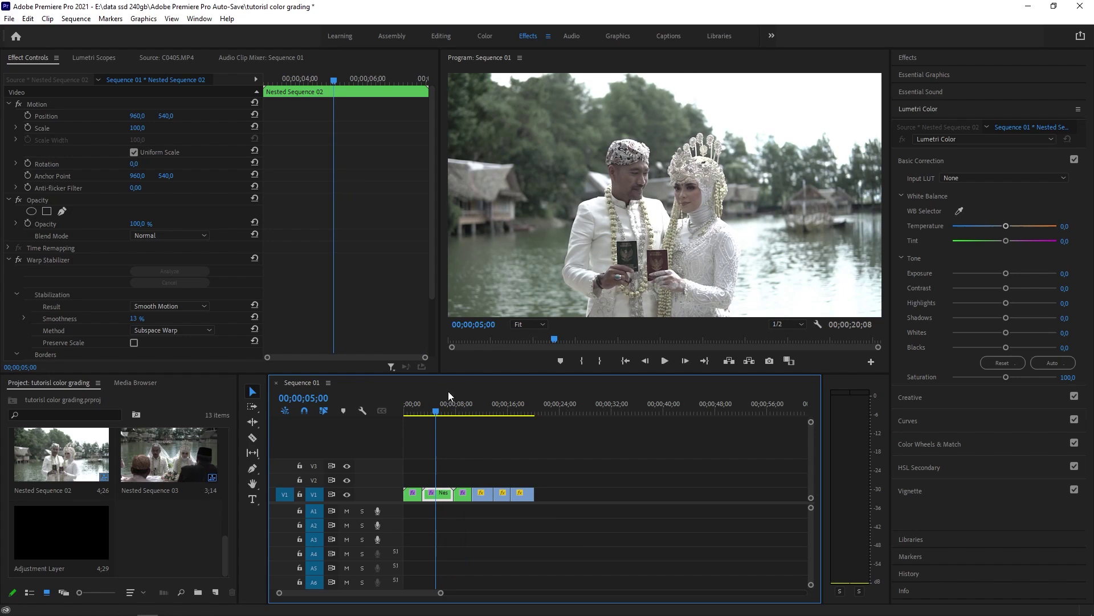
{"action": "key", "text": "Down"}
{"action": "left_click_drag", "start_coordinate": [407, 414], "coordinate": [503, 418]}
{"action": "left_click", "coordinate": [448, 412]}
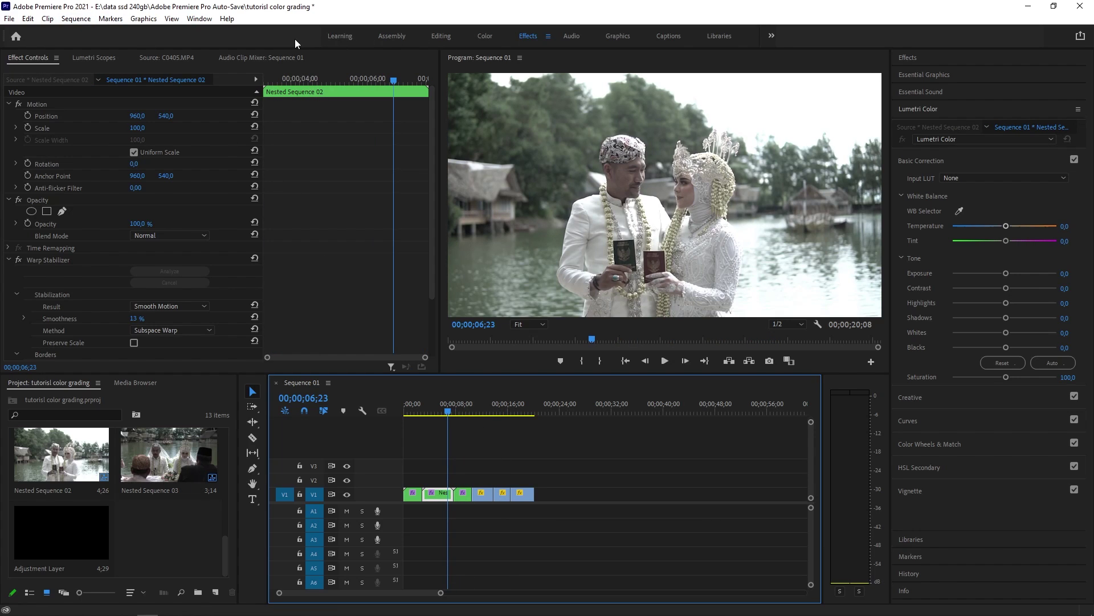
Switch to the Color workspace and check source clip C0405.MP4 and the first sequence clip against the Lumetri Scopes.
{"action": "left_click", "coordinate": [489, 37]}
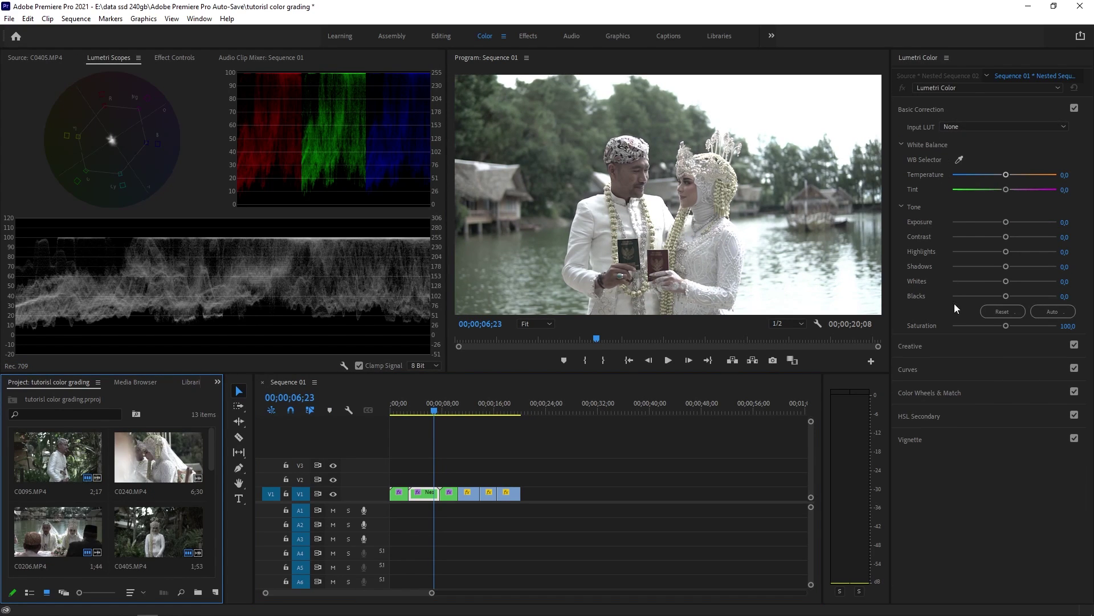
{"action": "left_click", "coordinate": [34, 58]}
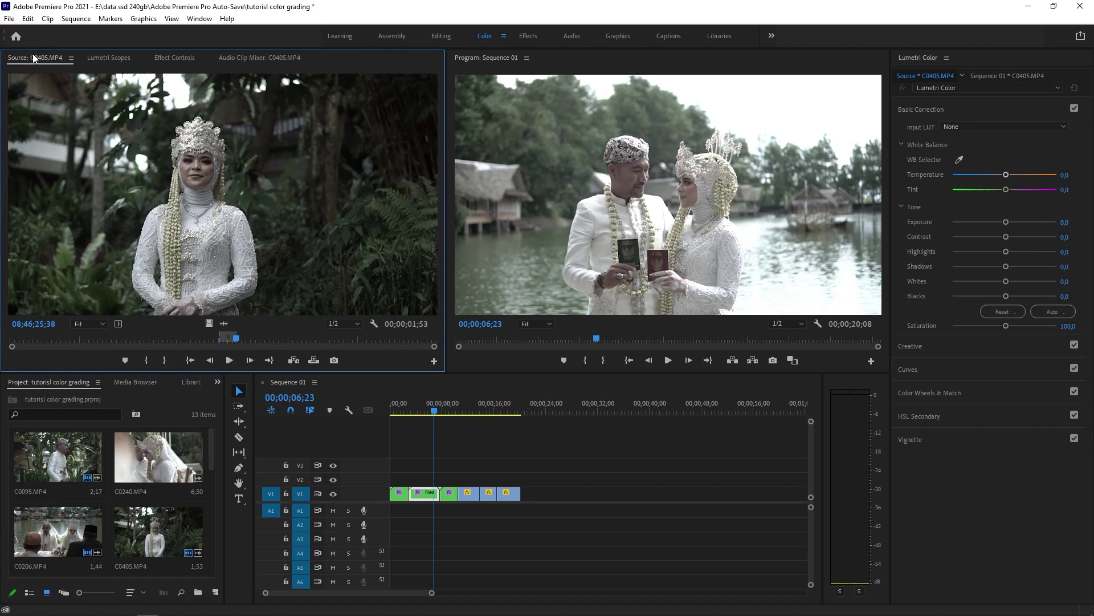
{"action": "left_click", "coordinate": [104, 57]}
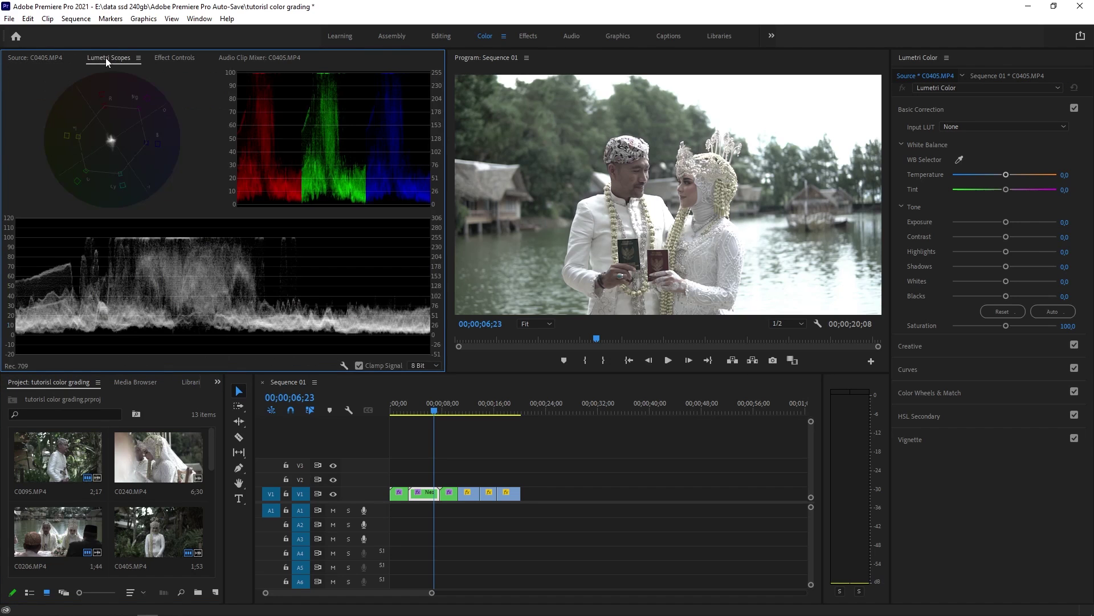
{"action": "left_click", "coordinate": [396, 405]}
{"action": "left_click_drag", "start_coordinate": [395, 405], "coordinate": [407, 408]}
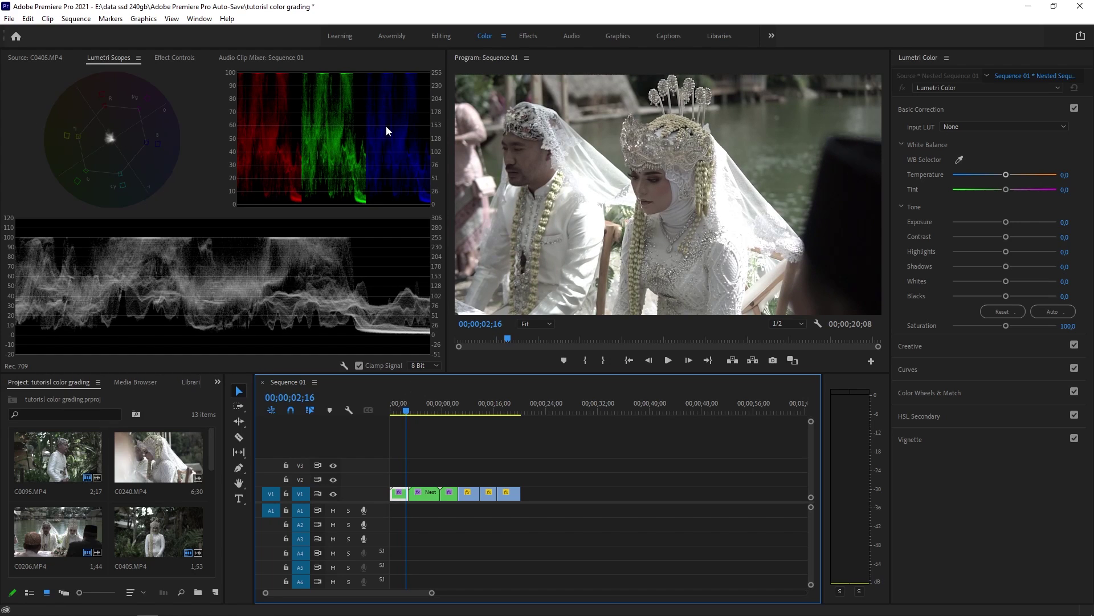
{"action": "left_click", "coordinate": [35, 58]}
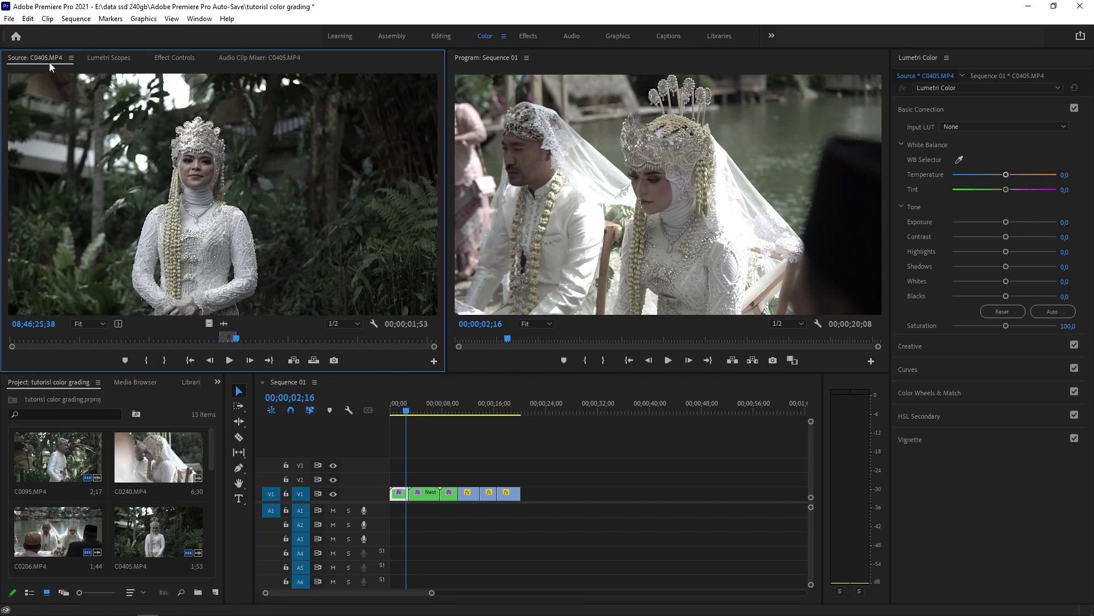
{"action": "left_click", "coordinate": [99, 56]}
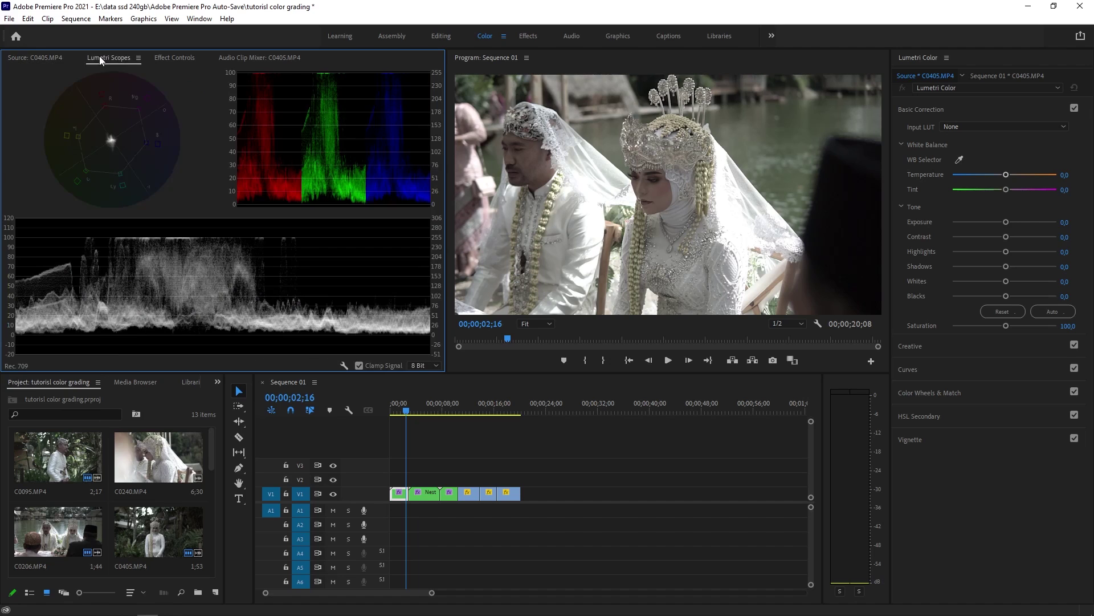
Apply the Vectorscope YUV/Parade RGB/Waveform YC preset to the scopes and set the waveform type to Luma.
{"action": "right_click", "coordinate": [215, 161]}
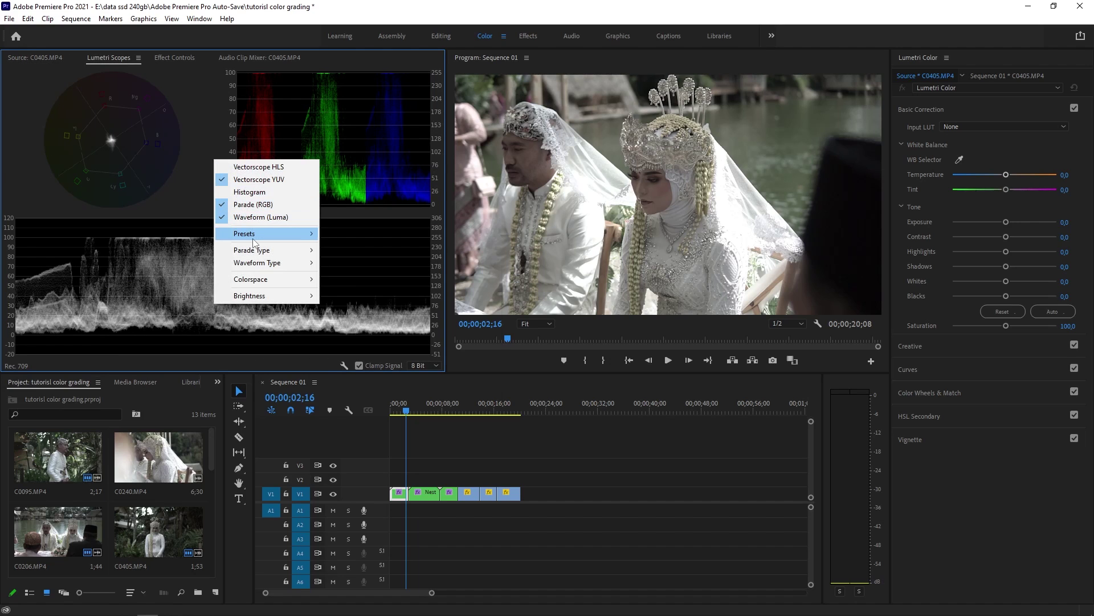
{"action": "mouse_move", "coordinate": [254, 242]}
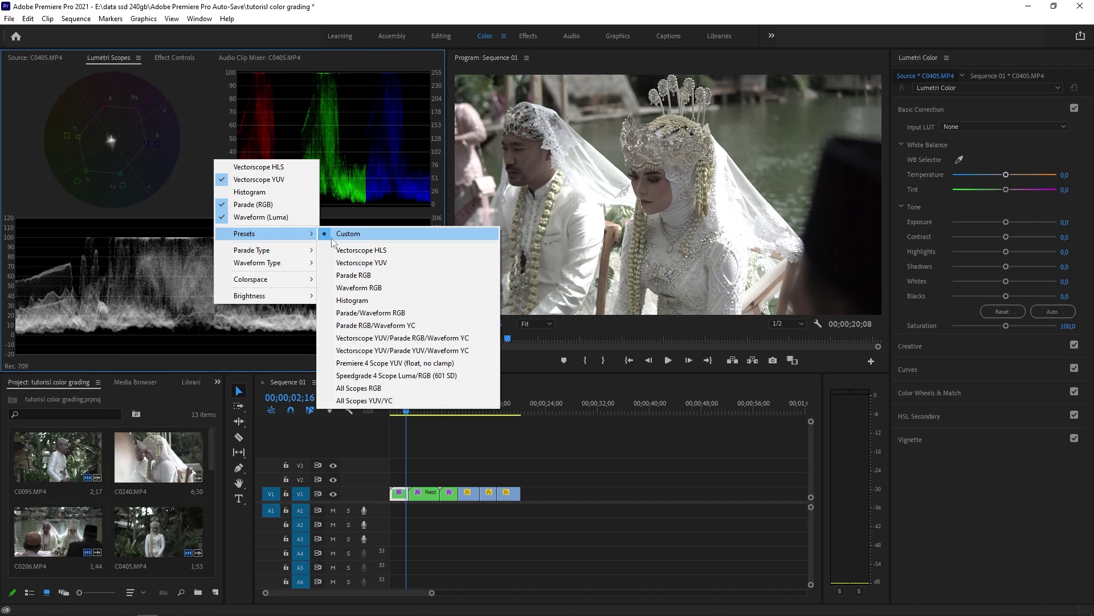
{"action": "left_click", "coordinate": [380, 338]}
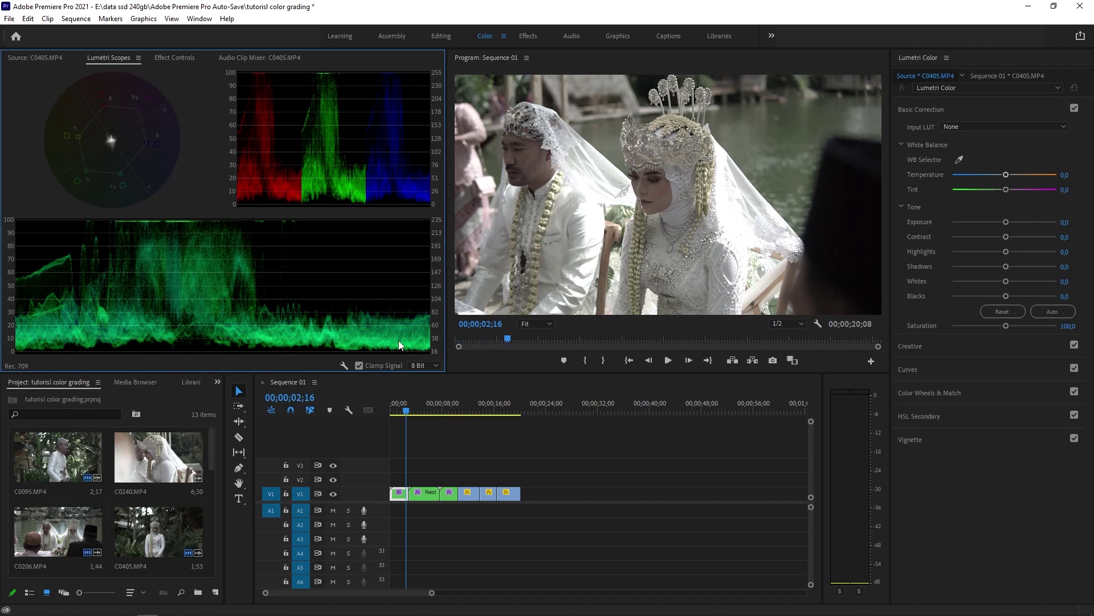
{"action": "right_click", "coordinate": [310, 269]}
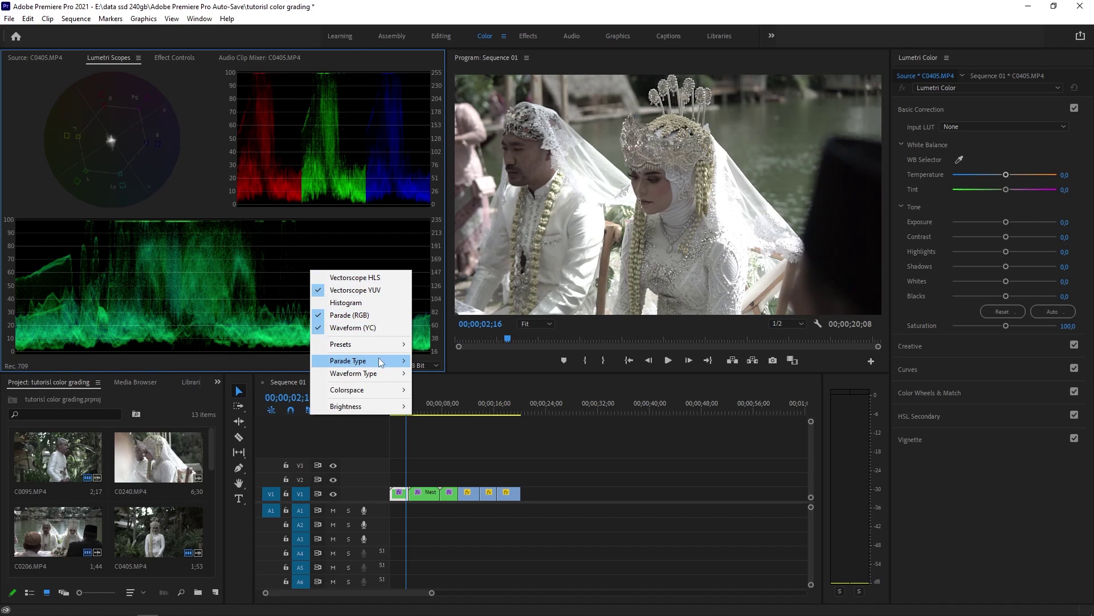
{"action": "mouse_move", "coordinate": [380, 362]}
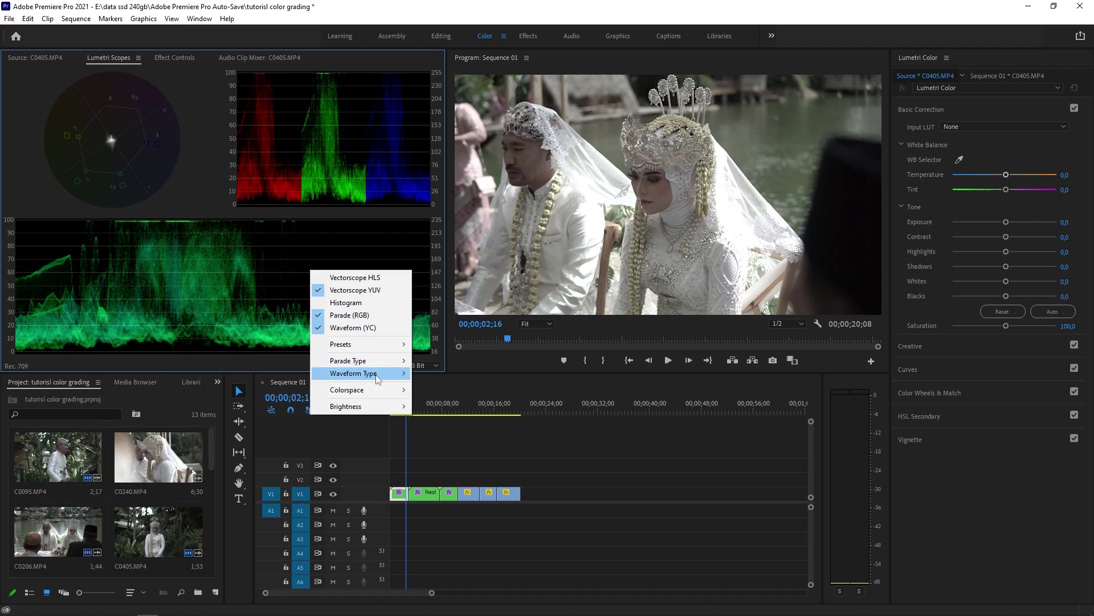
{"action": "left_click", "coordinate": [438, 386]}
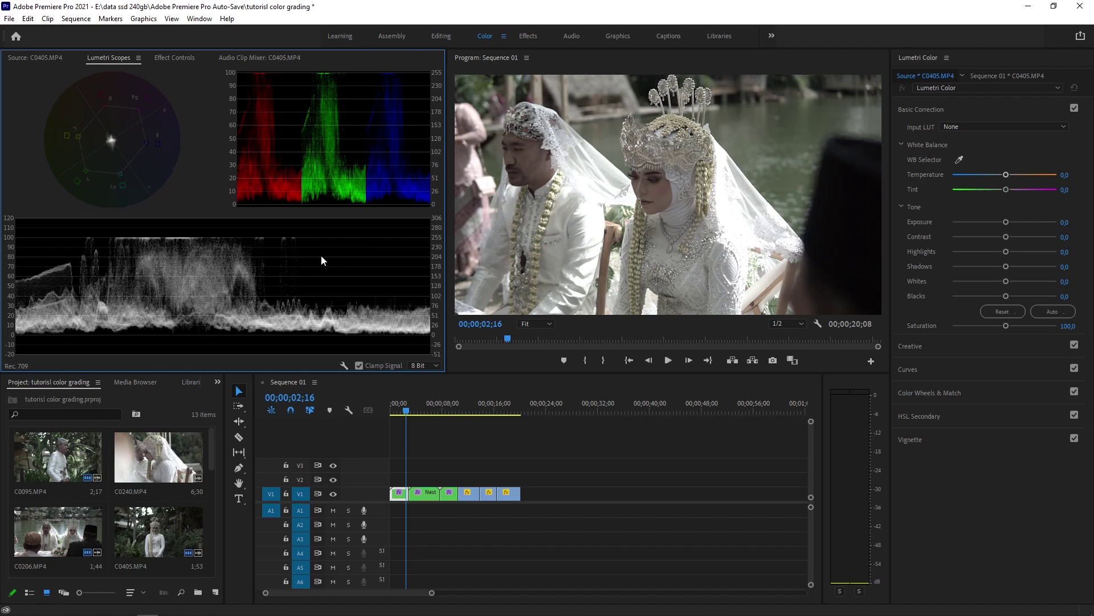
Create a 1920 x 1080, 29,97 fps adjustment layer and place it on V3 across the whole length of the sequence.
{"action": "left_click", "coordinate": [393, 404]}
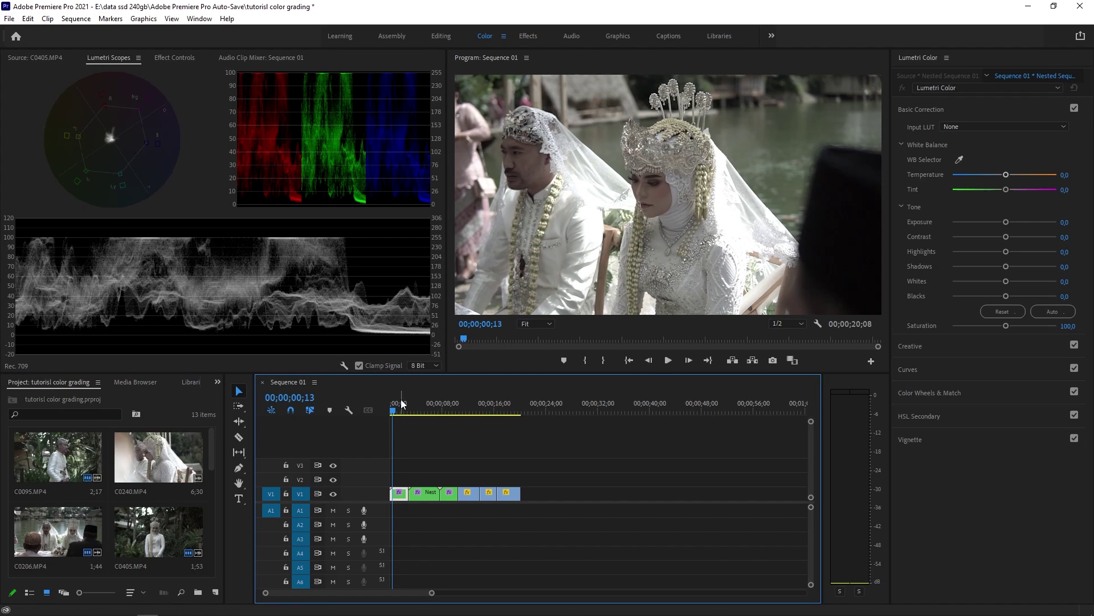
{"action": "left_click", "coordinate": [215, 592]}
{"action": "left_click", "coordinate": [249, 501]}
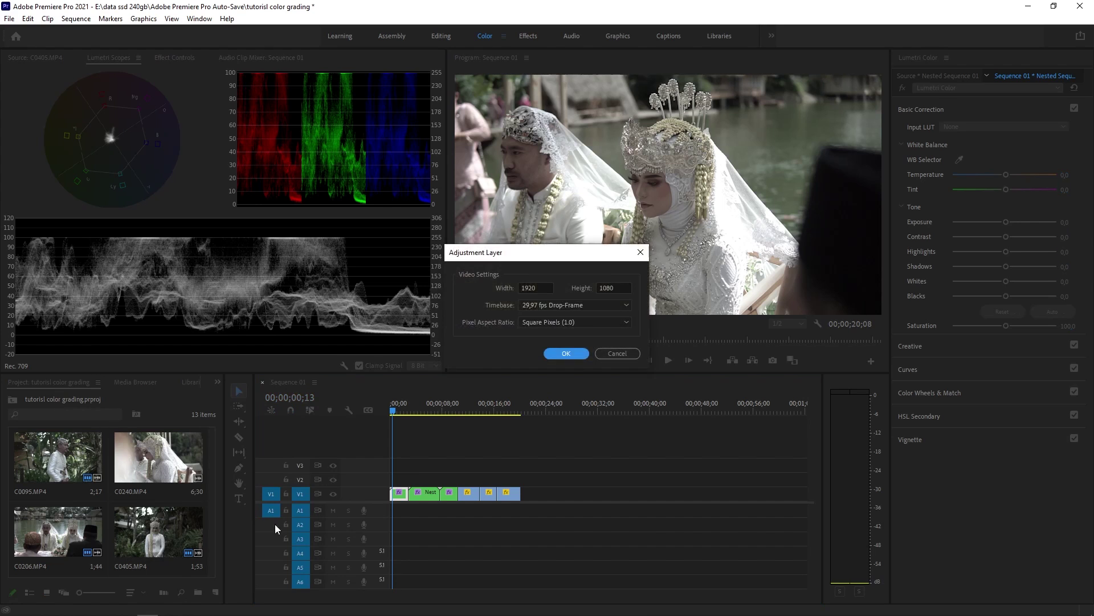
{"action": "left_click", "coordinate": [566, 353]}
{"action": "left_click_drag", "start_coordinate": [146, 542], "coordinate": [458, 460]}
{"action": "left_click", "coordinate": [397, 399]}
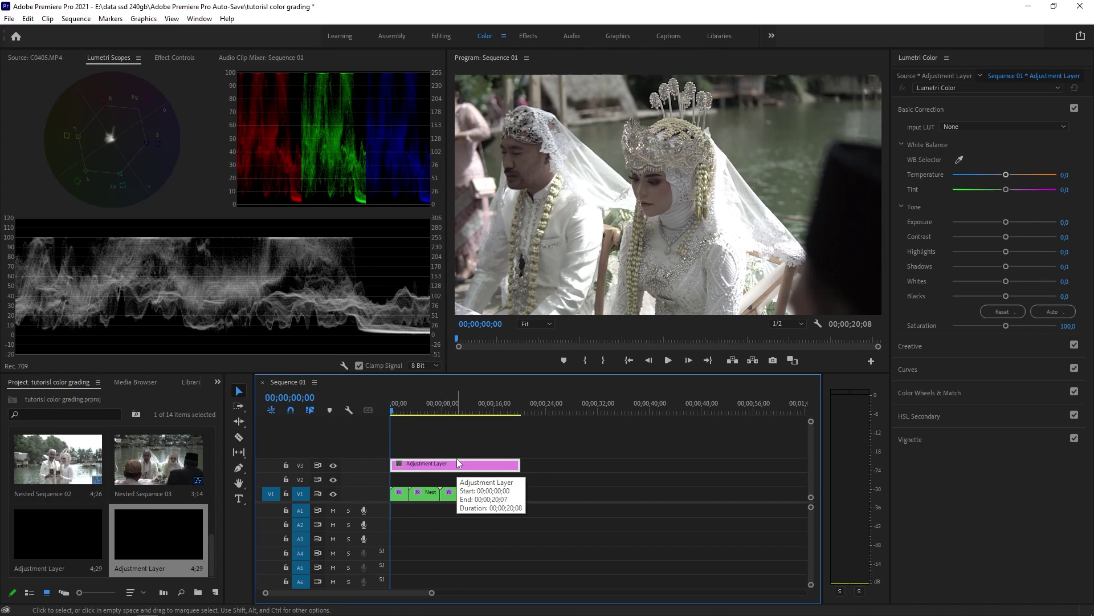
{"action": "left_click", "coordinate": [971, 349]}
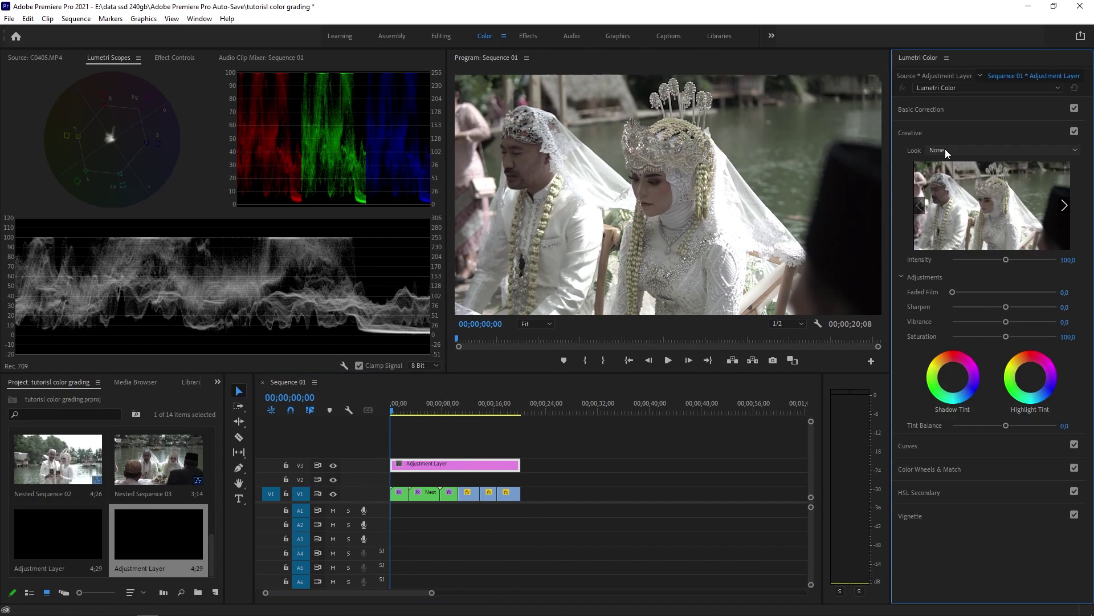
{"action": "left_click", "coordinate": [952, 152]}
{"action": "left_click", "coordinate": [952, 152]}
{"action": "left_click_drag", "start_coordinate": [398, 410], "coordinate": [390, 412]}
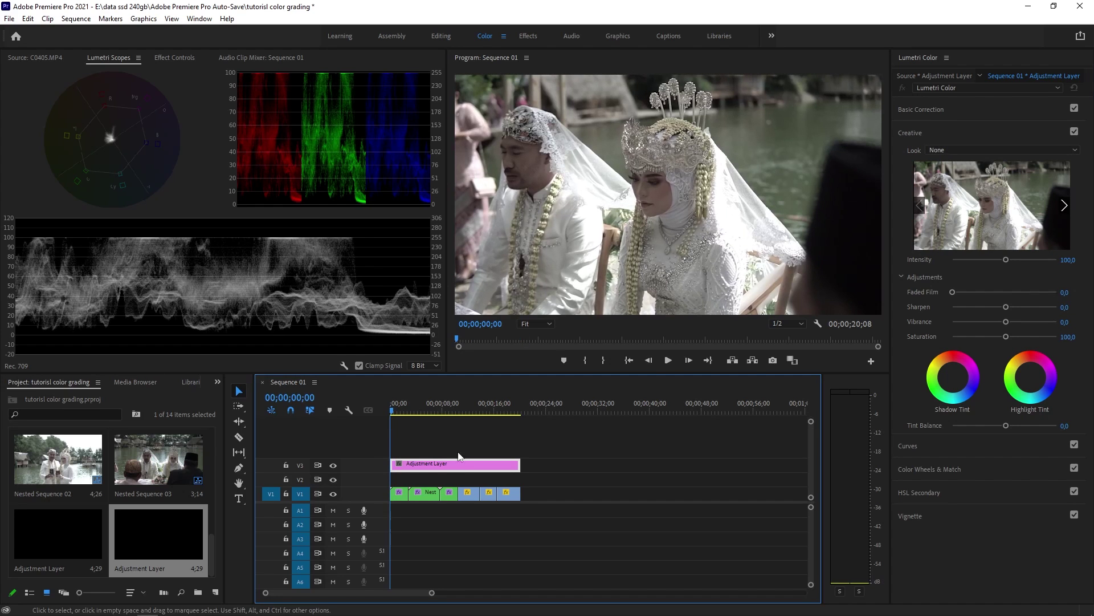
{"action": "left_click", "coordinate": [406, 410]}
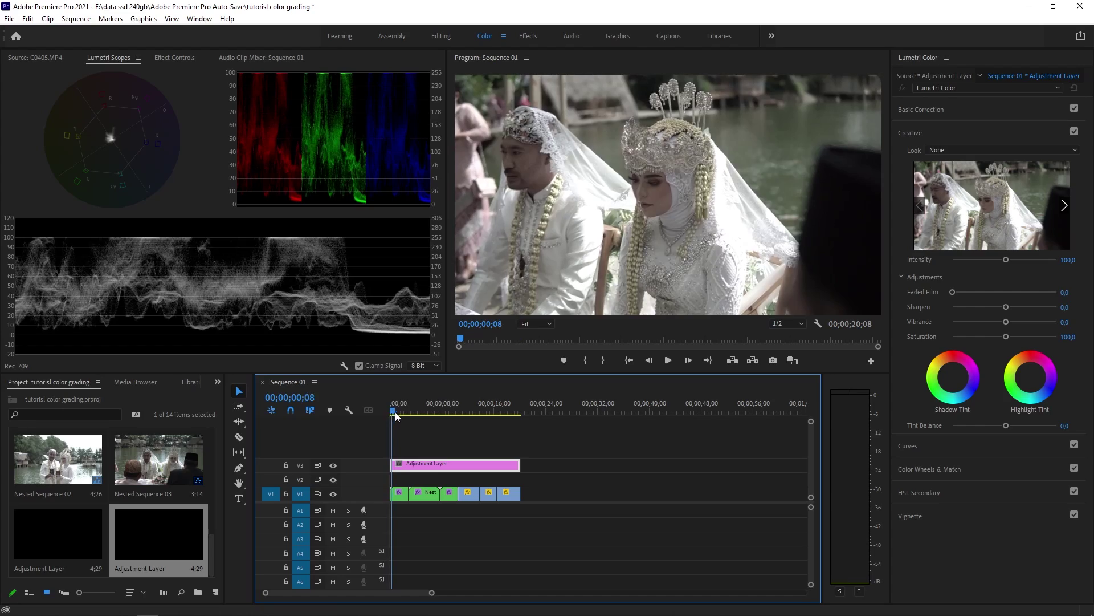
{"action": "mouse_move", "coordinate": [414, 412]}
{"action": "left_mouse_down"}
{"action": "mouse_move", "coordinate": [424, 412]}
{"action": "mouse_move", "coordinate": [383, 417]}
{"action": "mouse_move", "coordinate": [484, 412]}
{"action": "mouse_move", "coordinate": [402, 410]}
{"action": "left_mouse_up"}
Go to the third nested clip at 00;00;09;17 and lower its Whites to -34,8 in Basic Correction.
{"action": "left_click", "coordinate": [400, 495]}
{"action": "left_click_drag", "start_coordinate": [427, 411], "coordinate": [452, 422]}
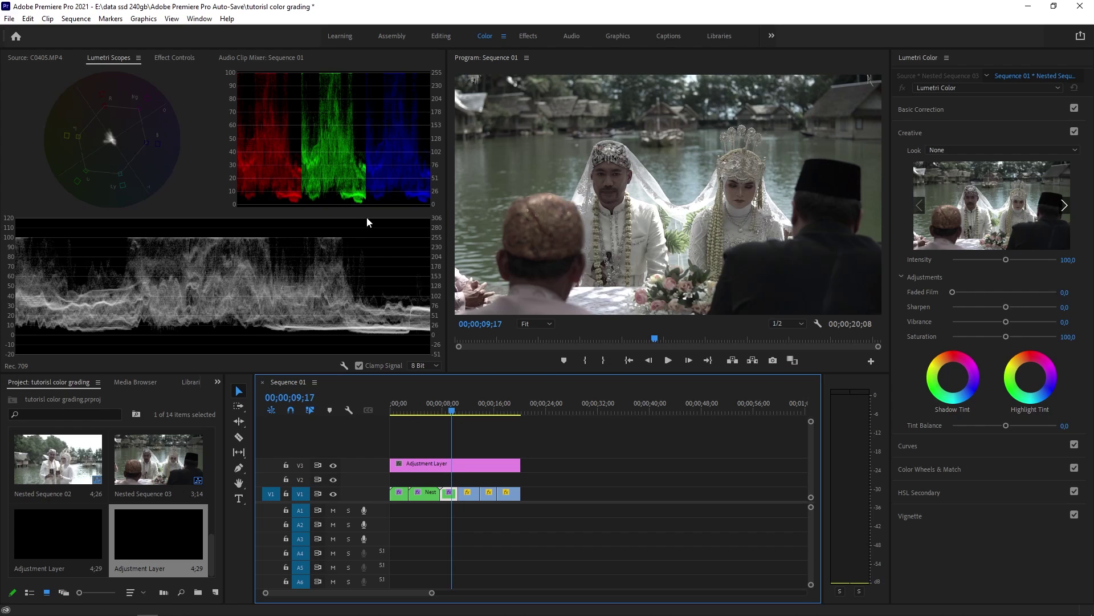
{"action": "left_click", "coordinate": [921, 110]}
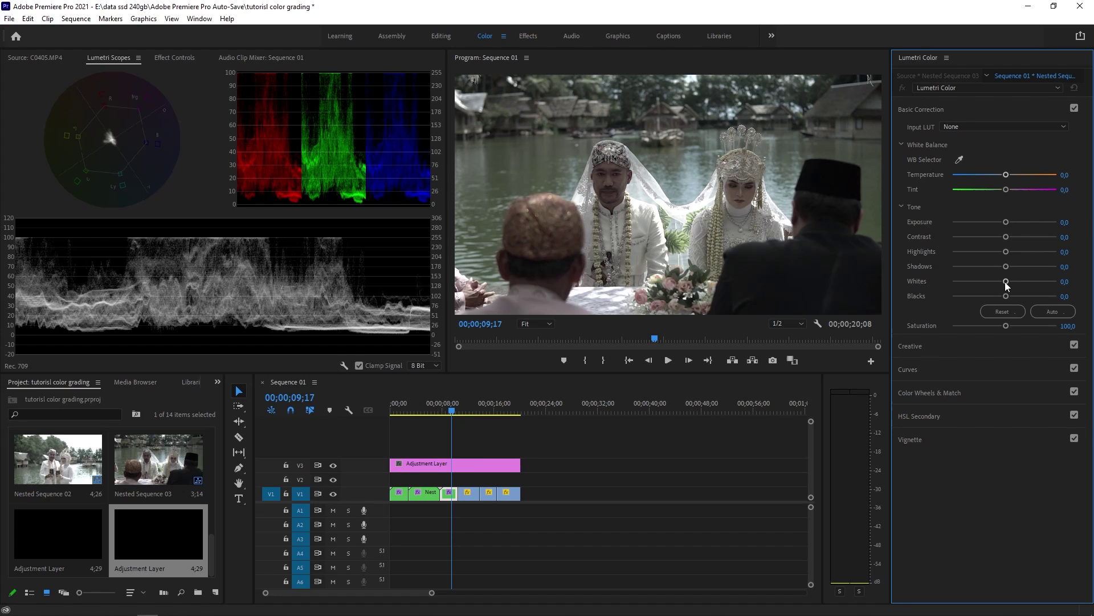
{"action": "left_click_drag", "start_coordinate": [1004, 282], "coordinate": [986, 285]}
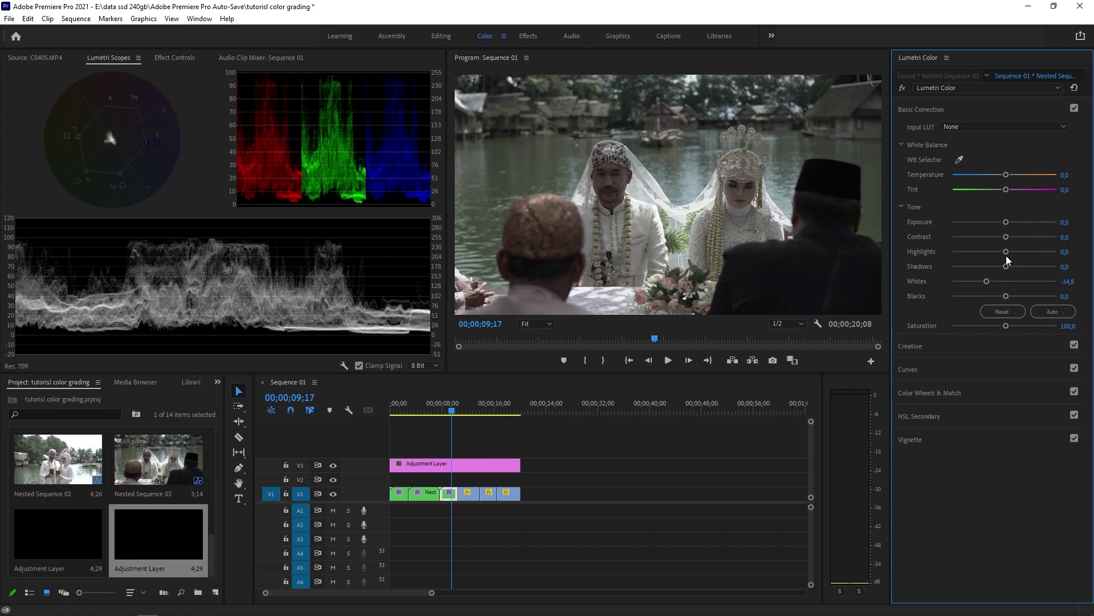
Set the third nested clip's Highlights to 43,5, Shadows to 56,5 and Contrast to -29,3.
{"action": "left_click_drag", "start_coordinate": [1006, 255], "coordinate": [1036, 255]}
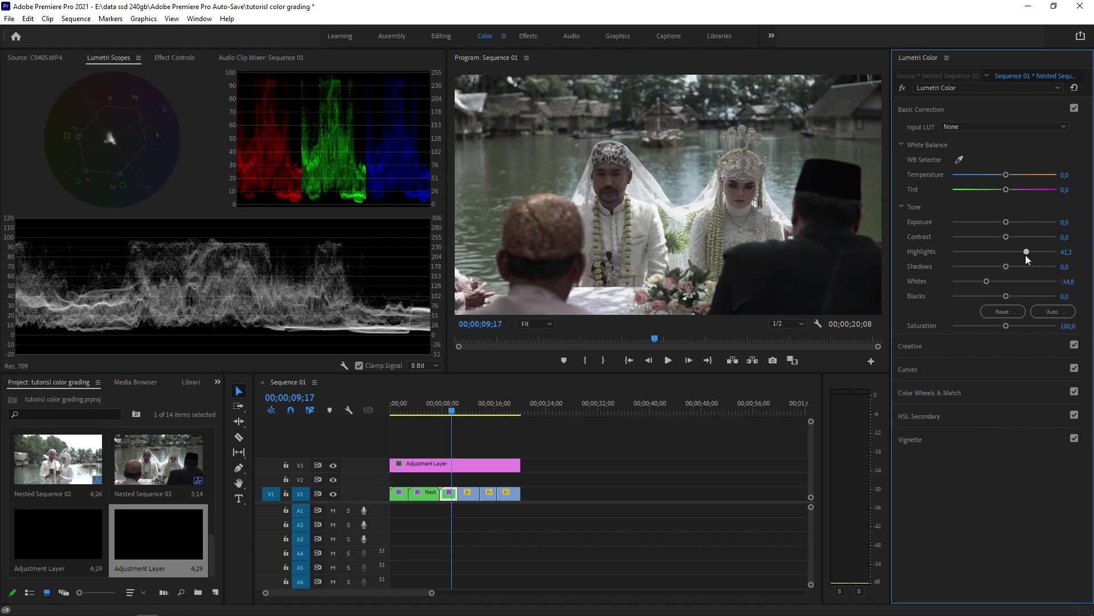
{"action": "left_click", "coordinate": [1027, 254]}
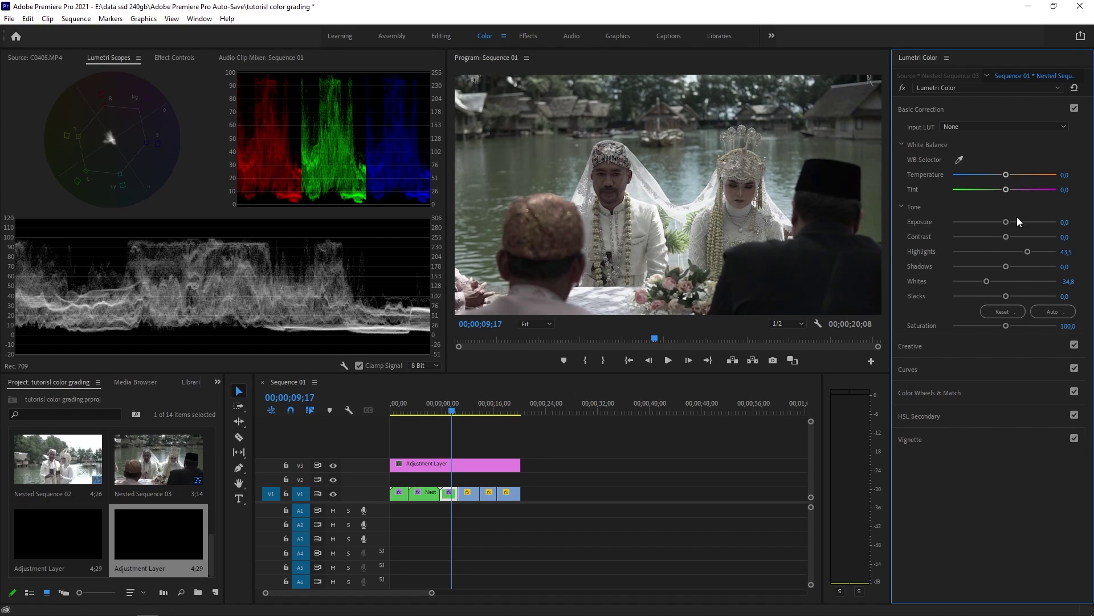
{"action": "left_click_drag", "start_coordinate": [1007, 267], "coordinate": [1035, 273]}
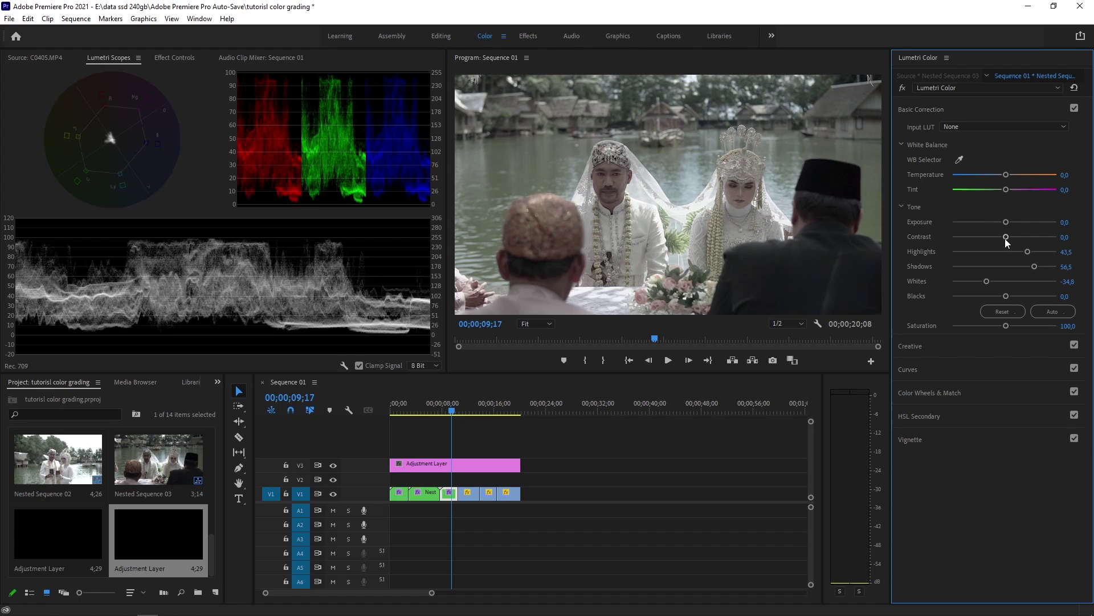
{"action": "left_click_drag", "start_coordinate": [1006, 239], "coordinate": [989, 238]}
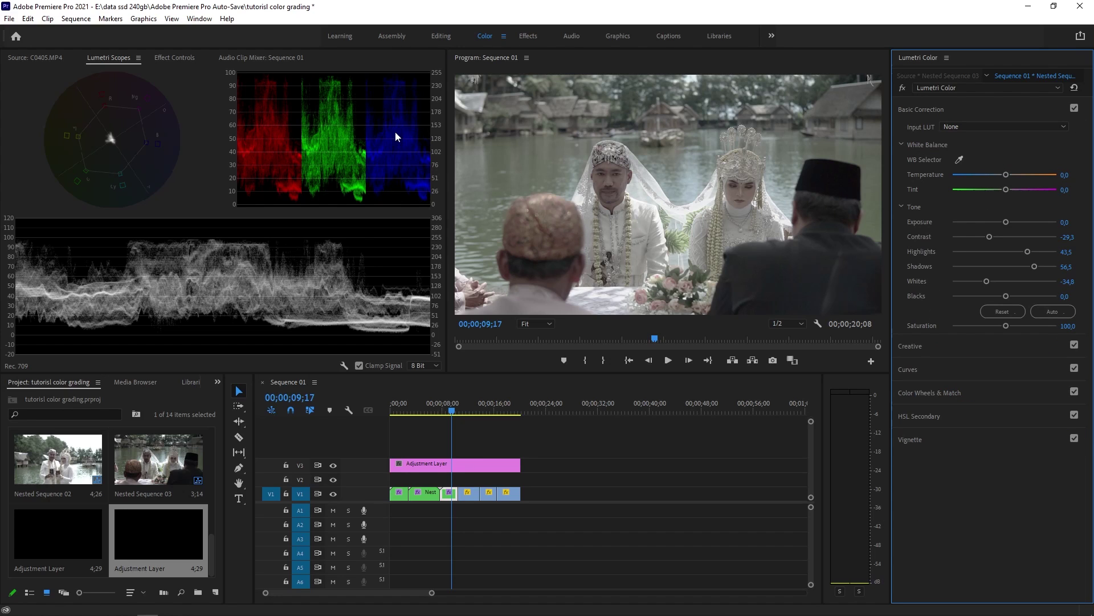
Try cool and warm Temperature values of -37,0 and 35,9 and Tint values of 48,9 and -34,8, then return Tint to 0,0.
{"action": "left_click_drag", "start_coordinate": [1005, 177], "coordinate": [1003, 178]}
{"action": "left_click_drag", "start_coordinate": [1002, 179], "coordinate": [1001, 179]}
{"action": "left_click_drag", "start_coordinate": [1002, 174], "coordinate": [986, 176]}
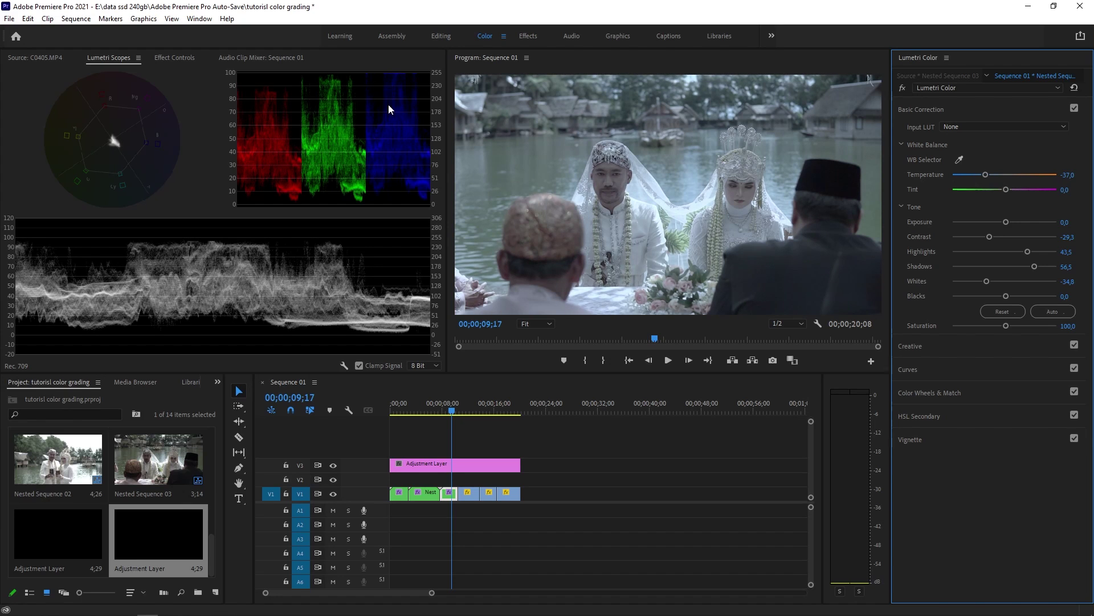
{"action": "left_click_drag", "start_coordinate": [986, 174], "coordinate": [1022, 180]}
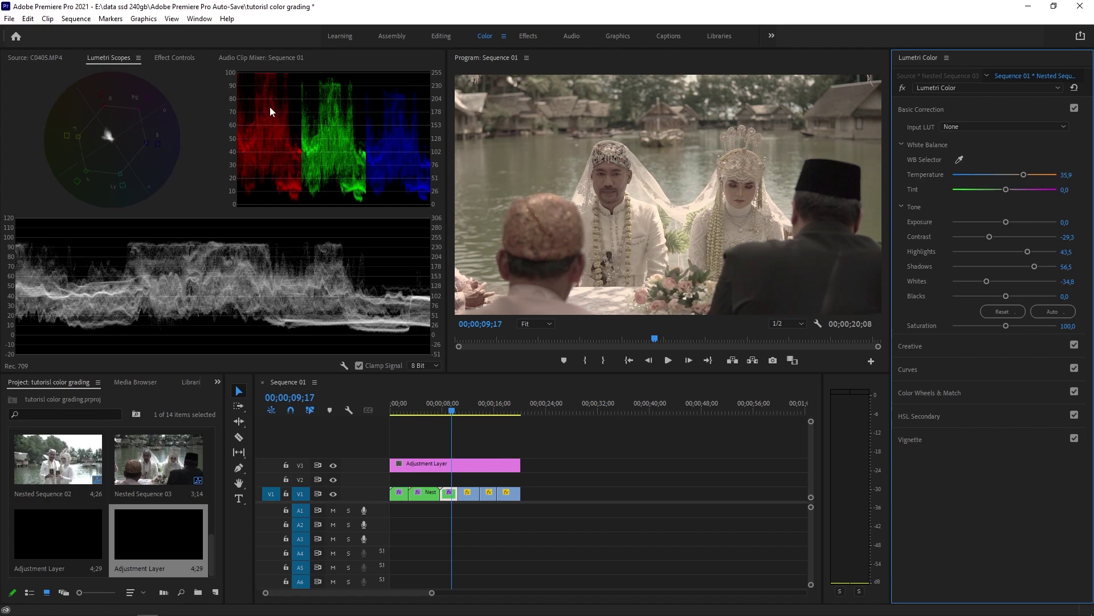
{"action": "mouse_move", "coordinate": [1026, 175]}
{"action": "left_mouse_down"}
{"action": "mouse_move", "coordinate": [1007, 174]}
{"action": "mouse_move", "coordinate": [1029, 195]}
{"action": "left_mouse_up"}
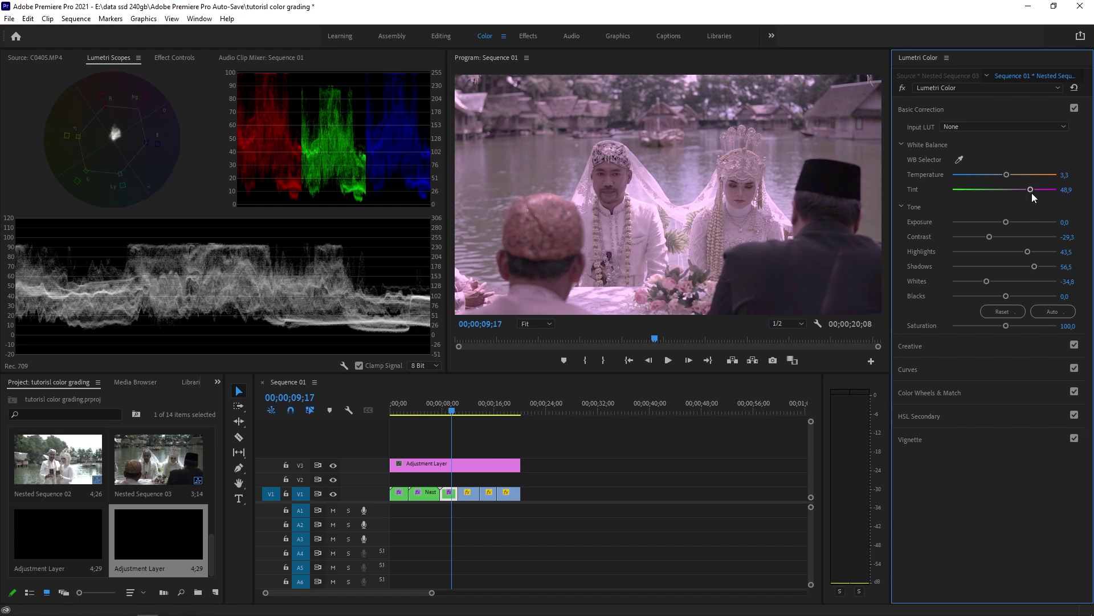
{"action": "left_click_drag", "start_coordinate": [1024, 189], "coordinate": [987, 198]}
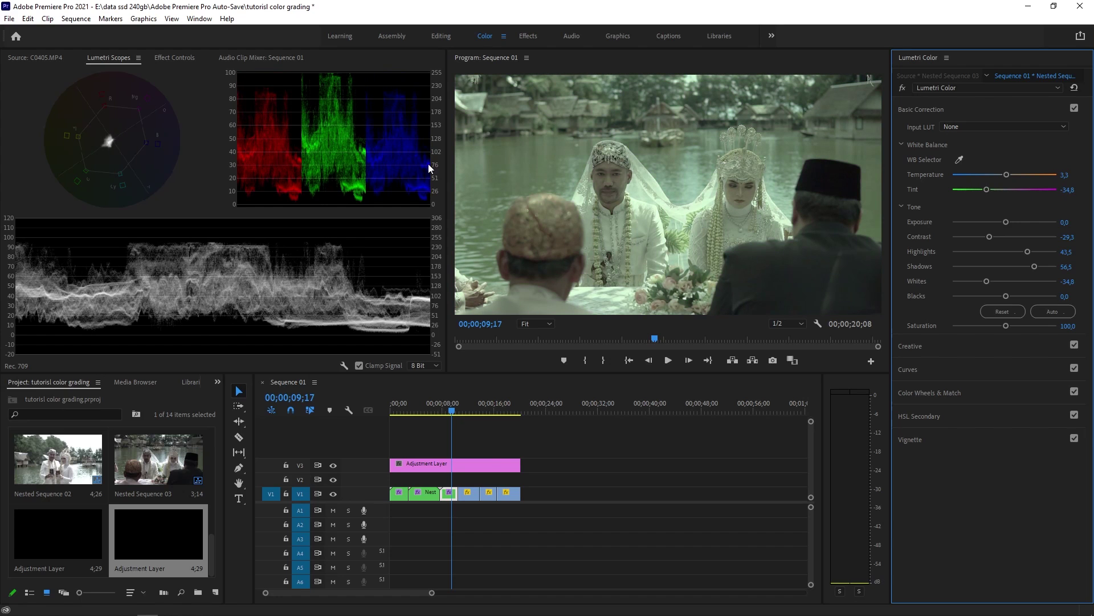
{"action": "left_click_drag", "start_coordinate": [987, 190], "coordinate": [1004, 194]}
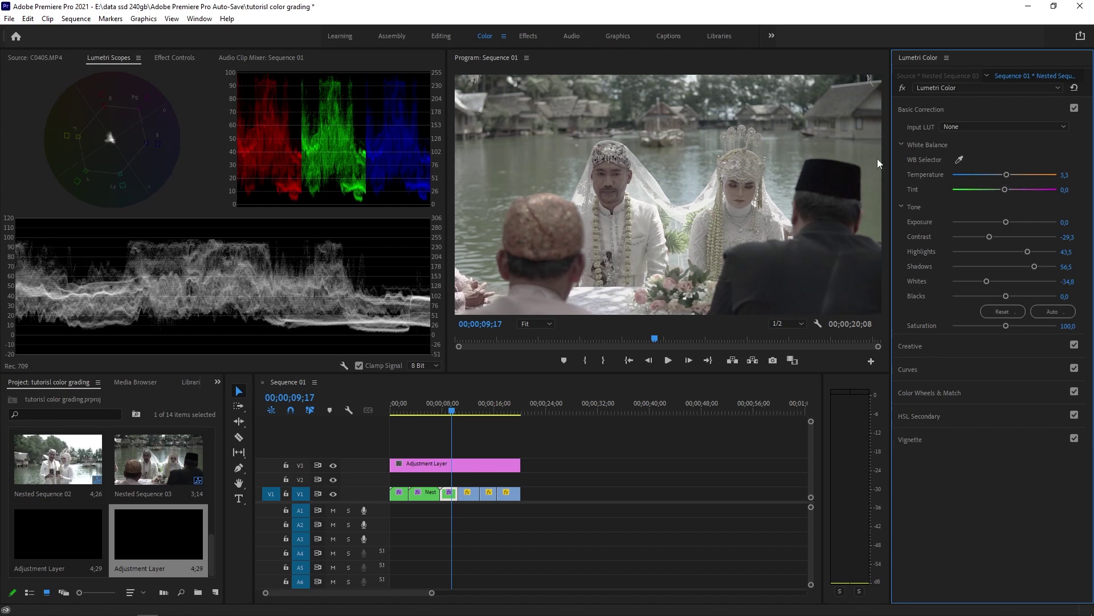
Fine-tune the third nested clip's white balance by setting Temperature to -3,3.
{"action": "left_click", "coordinate": [1005, 176]}
{"action": "left_click_drag", "start_coordinate": [1004, 177], "coordinate": [1006, 178]}
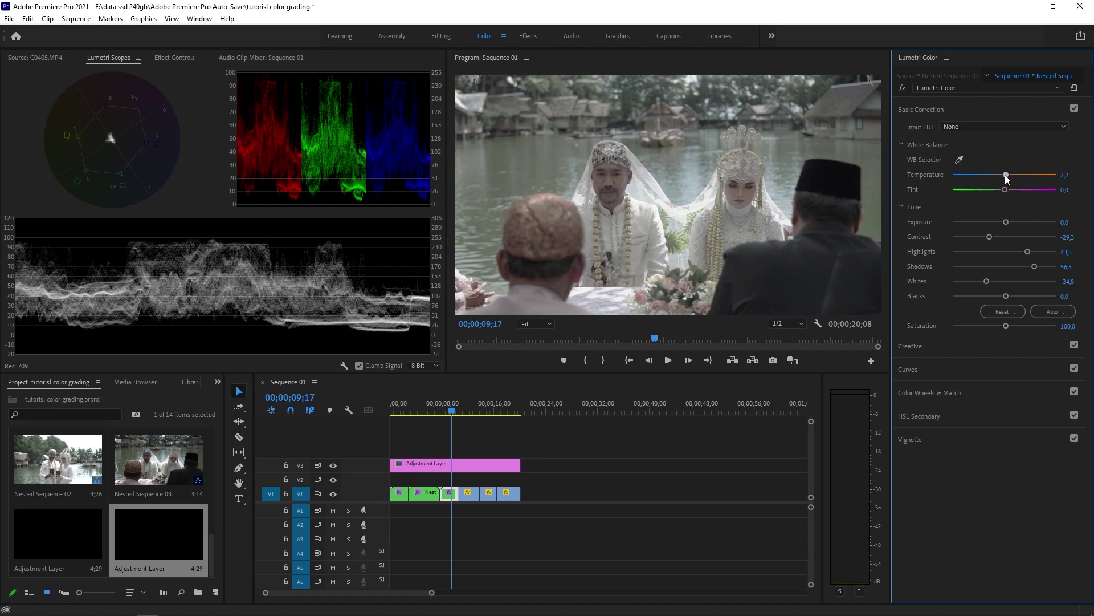
{"action": "left_click_drag", "start_coordinate": [1006, 178], "coordinate": [1005, 178]}
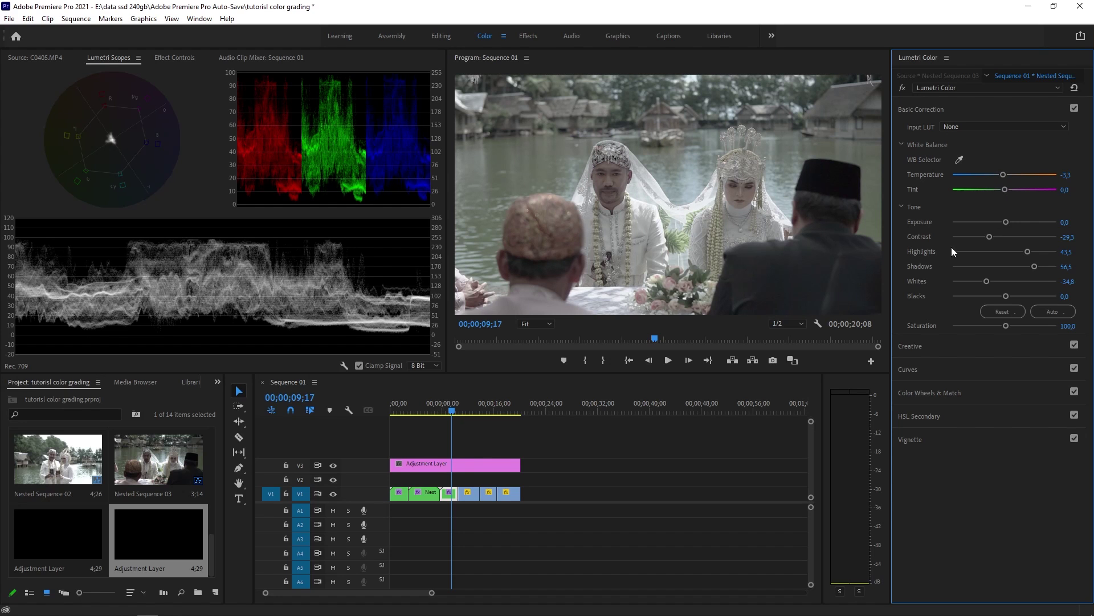
Set the third nested clip's Creative Vibrance to 27,2 and Saturation to 121,7, and preview the change across the clip.
{"action": "left_click_drag", "start_coordinate": [440, 404], "coordinate": [456, 408]}
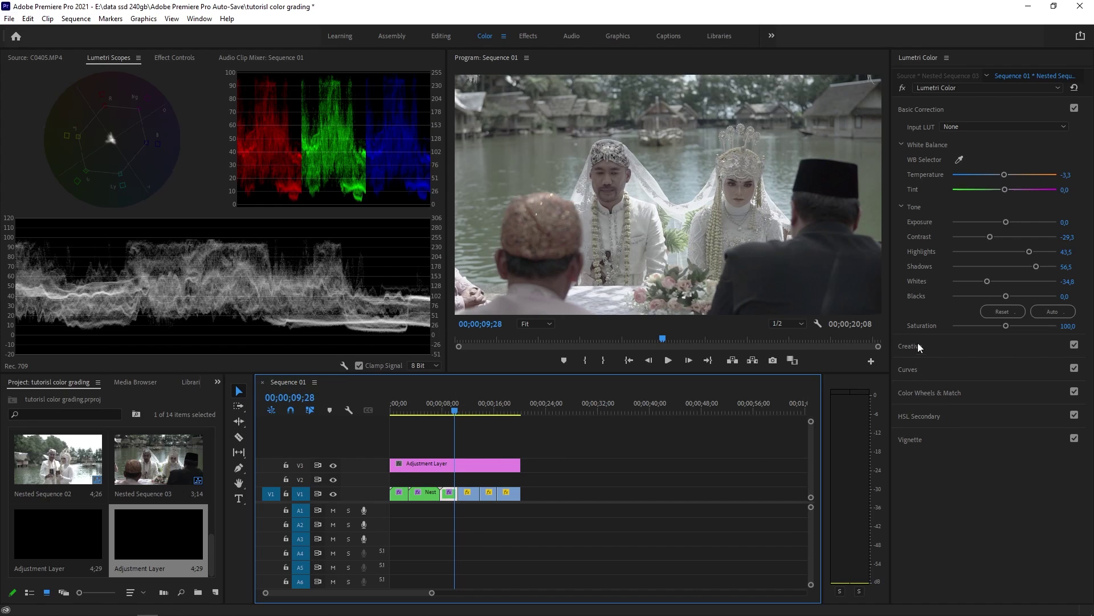
{"action": "left_click", "coordinate": [936, 350]}
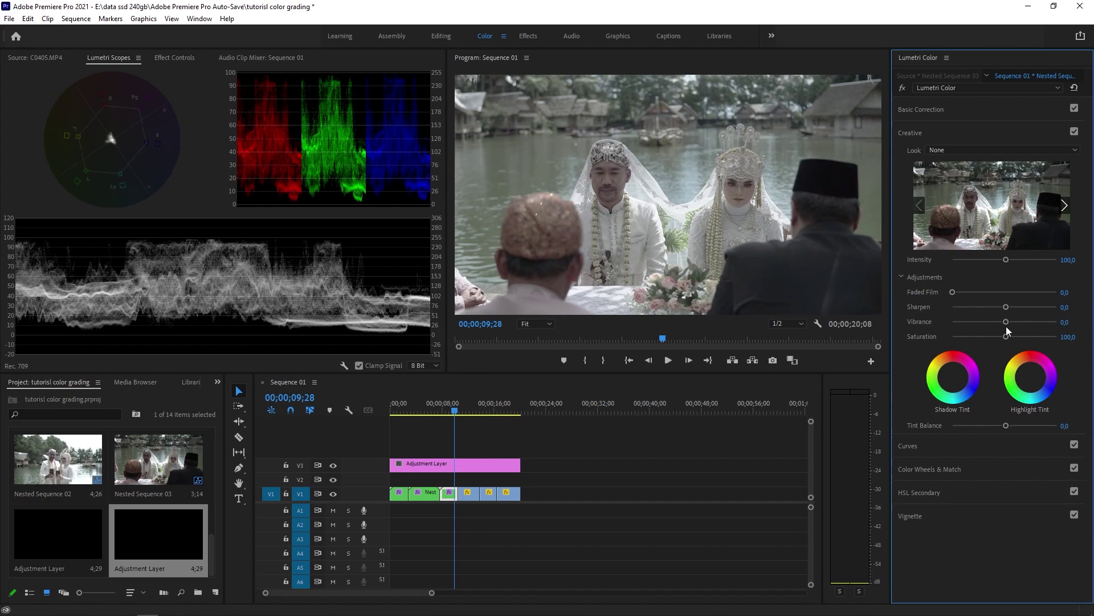
{"action": "mouse_move", "coordinate": [1007, 323]}
{"action": "left_mouse_down"}
{"action": "mouse_move", "coordinate": [1024, 326]}
{"action": "mouse_move", "coordinate": [1013, 323]}
{"action": "mouse_move", "coordinate": [1021, 341]}
{"action": "mouse_move", "coordinate": [1006, 340]}
{"action": "mouse_move", "coordinate": [1027, 340]}
{"action": "mouse_move", "coordinate": [1016, 339]}
{"action": "mouse_move", "coordinate": [1021, 324]}
{"action": "mouse_move", "coordinate": [1012, 336]}
{"action": "left_mouse_up"}
{"action": "left_click", "coordinate": [453, 403]}
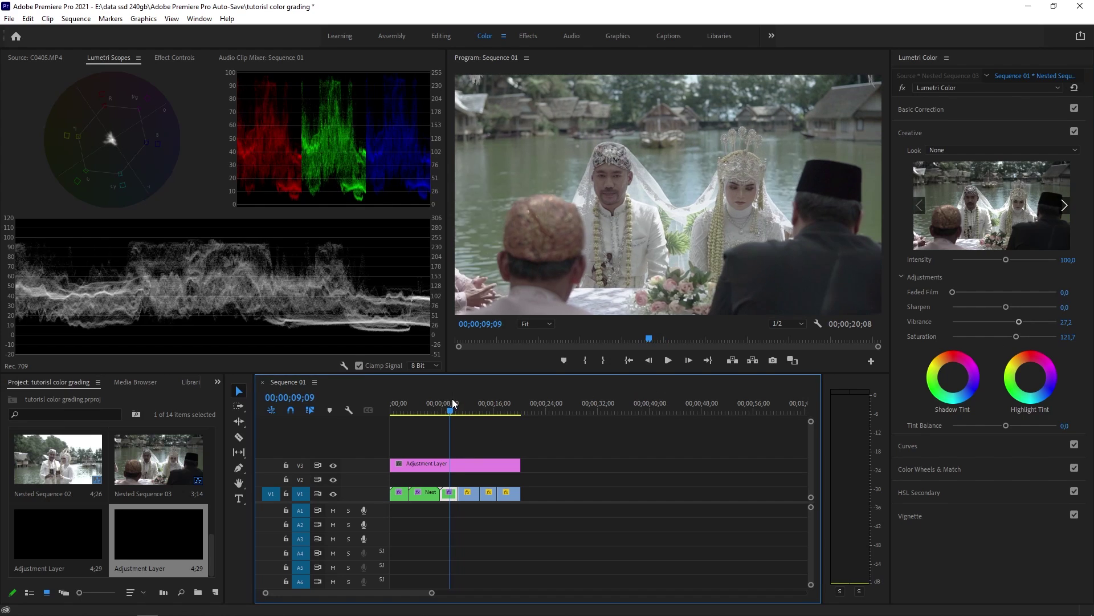
{"action": "left_click", "coordinate": [447, 399]}
{"action": "left_click_drag", "start_coordinate": [447, 411], "coordinate": [453, 408]}
Try the custom look file Gesih kontras by savagehotboi.cube on the third nested clip in Creative.
{"action": "left_click", "coordinate": [932, 111]}
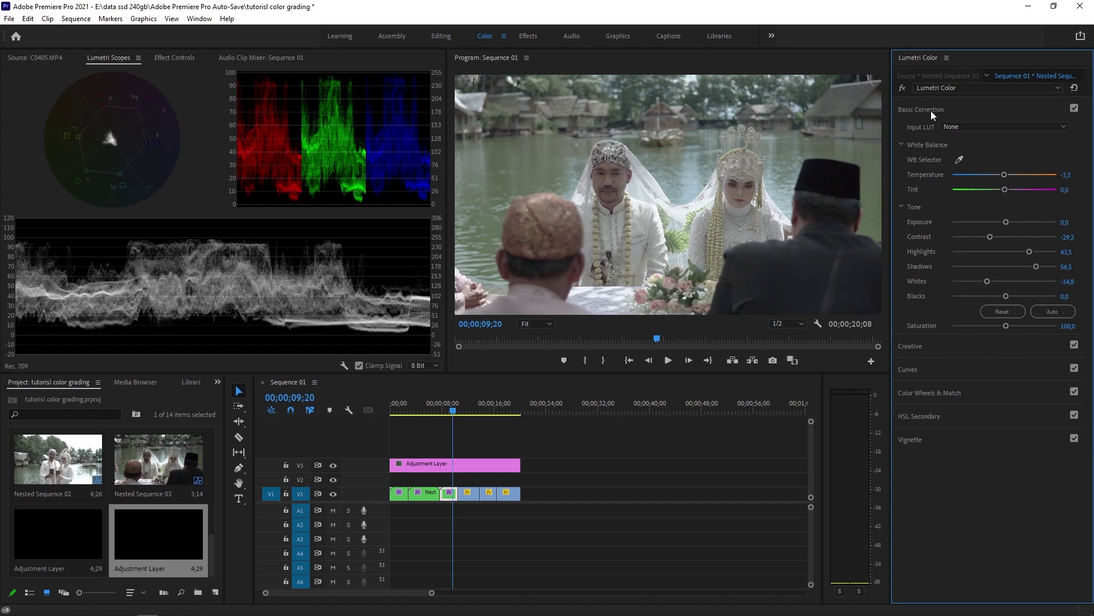
{"action": "left_click", "coordinate": [912, 346]}
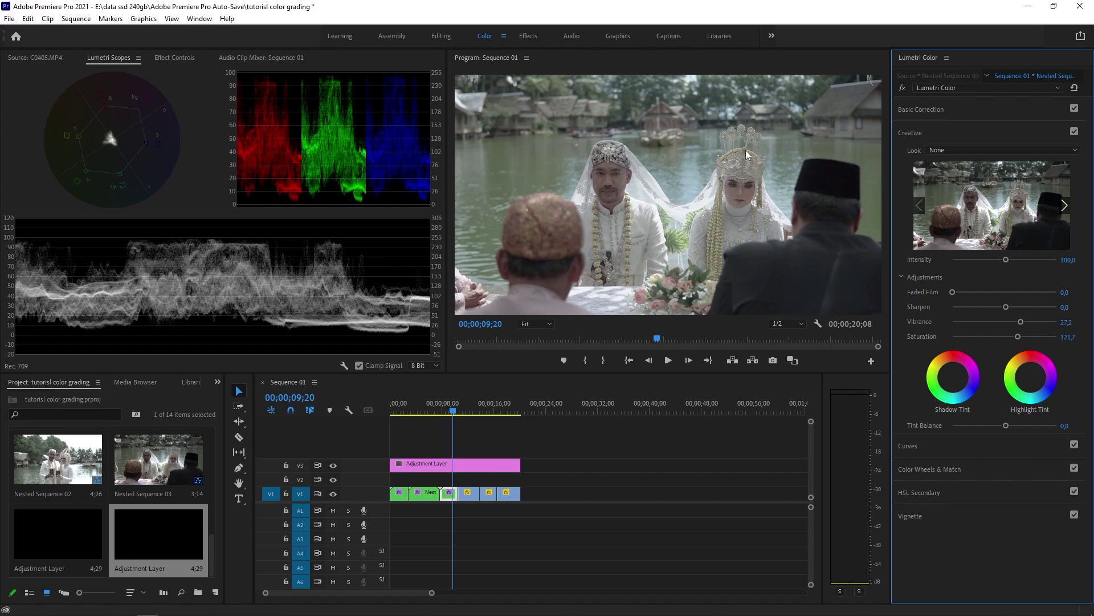
{"action": "left_click", "coordinate": [928, 111]}
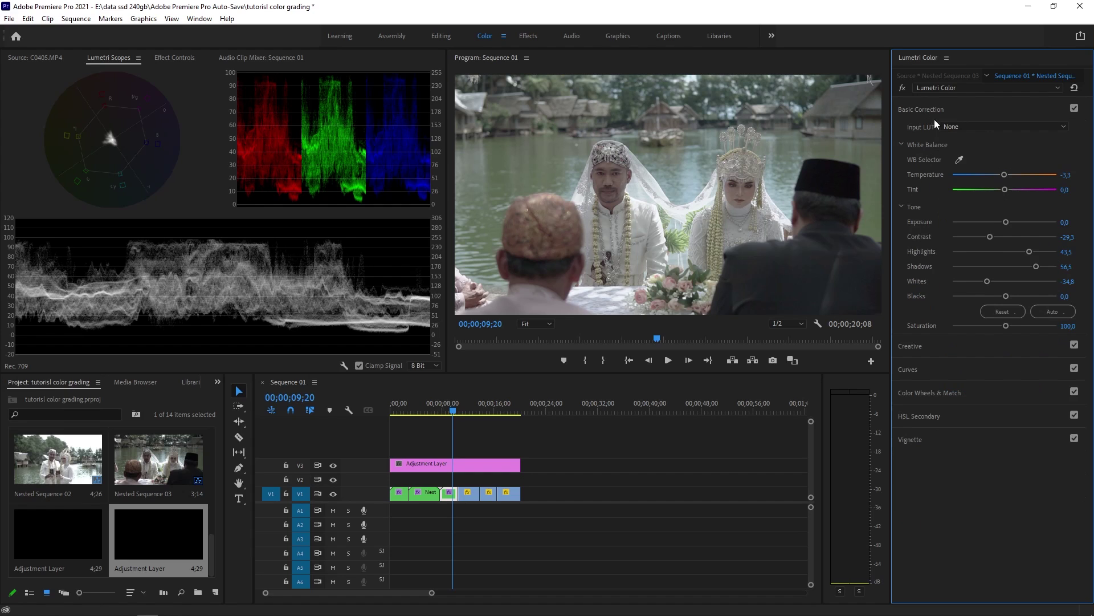
{"action": "left_click", "coordinate": [942, 347]}
{"action": "left_click", "coordinate": [955, 145]}
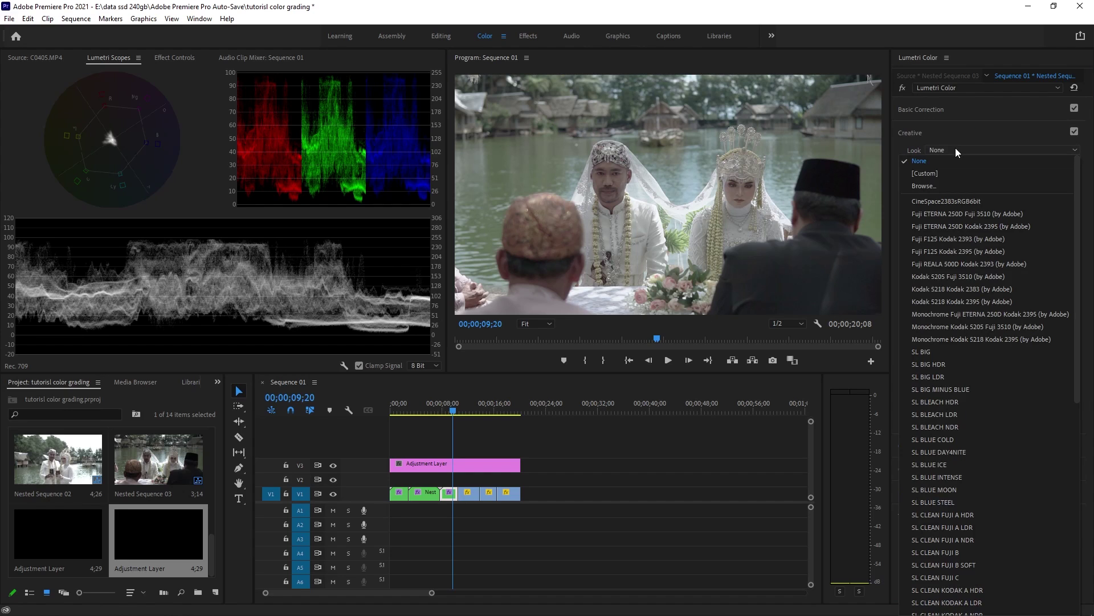
{"action": "left_click", "coordinate": [935, 183]}
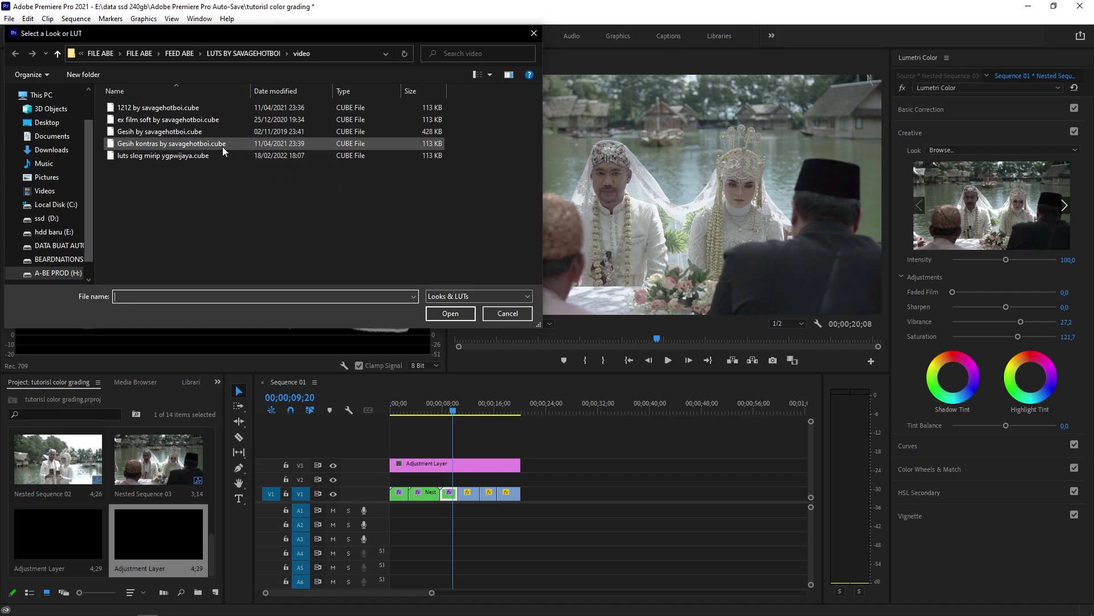
{"action": "double_click", "coordinate": [256, 144]}
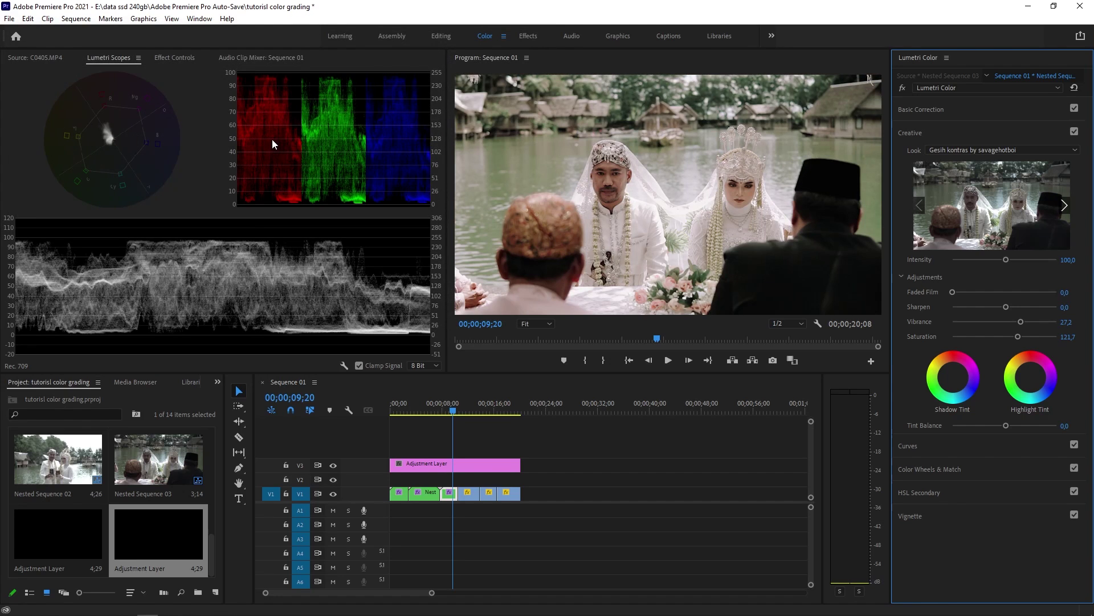
Review the third nested clip with the look applied, checking its Basic Correction and Creative settings and viewing the frame at 00;00;08;21.
{"action": "left_click", "coordinate": [448, 408]}
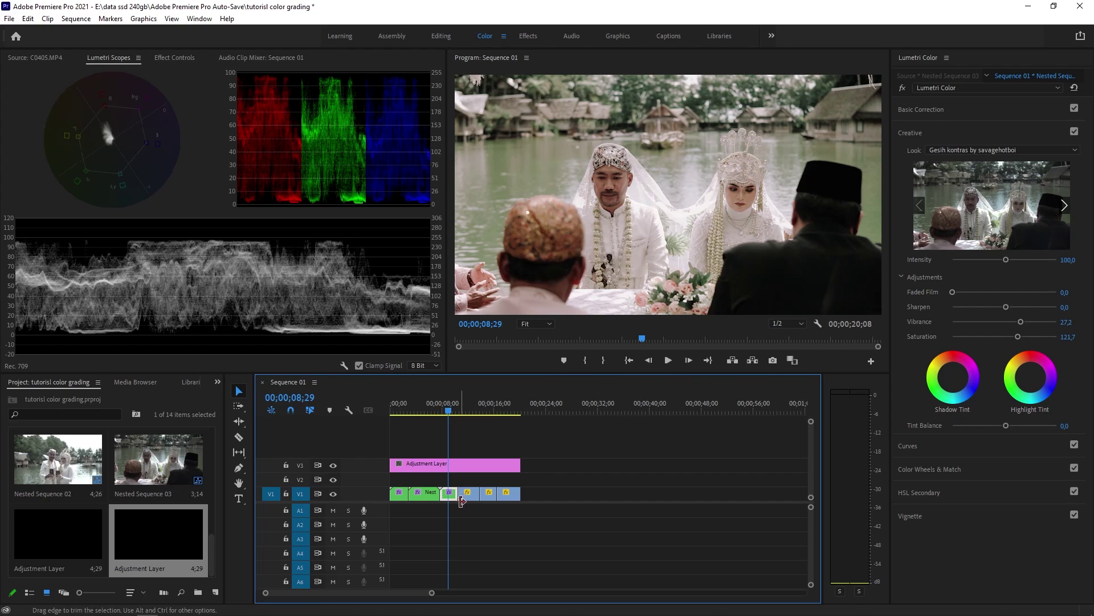
{"action": "left_click", "coordinate": [978, 114]}
{"action": "left_click", "coordinate": [960, 345]}
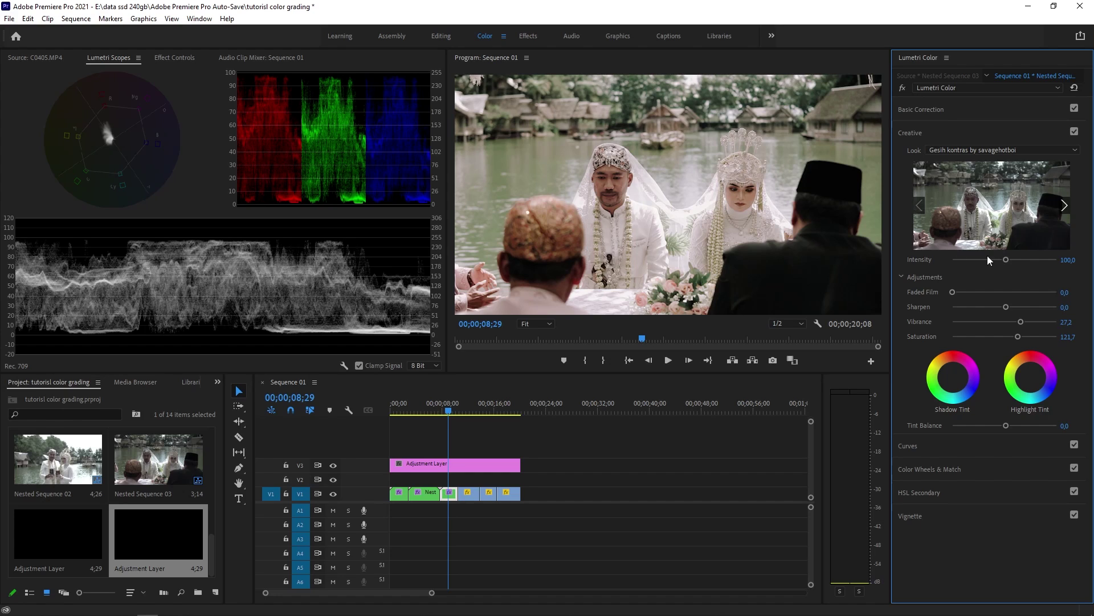
{"action": "left_click", "coordinate": [959, 109]}
{"action": "left_click", "coordinate": [956, 109]}
{"action": "left_click", "coordinate": [959, 109]}
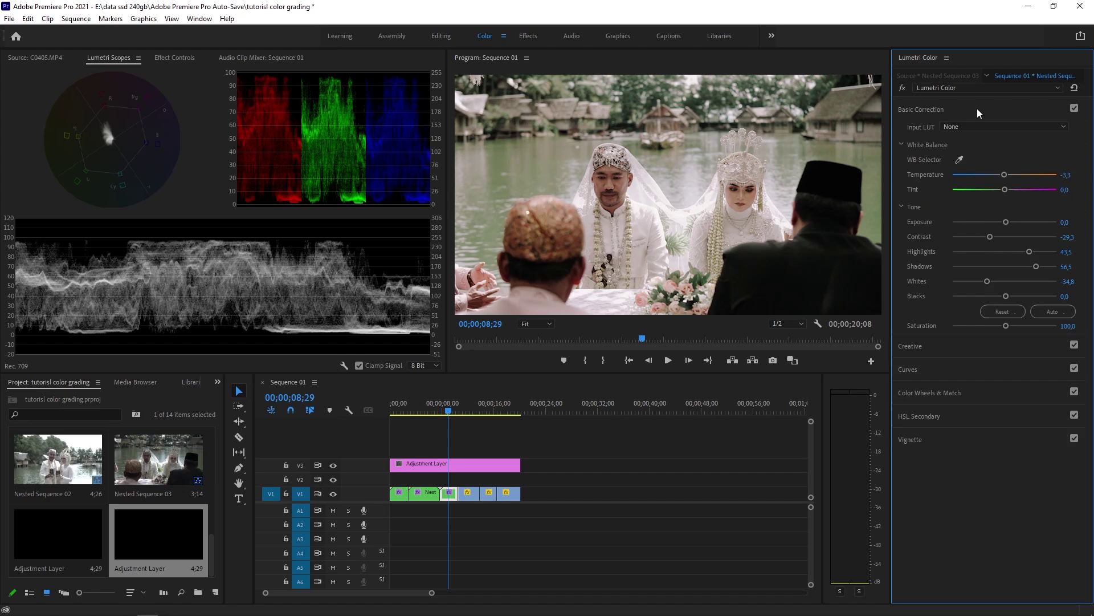
{"action": "left_click", "coordinate": [977, 108]}
{"action": "left_click", "coordinate": [956, 135]}
{"action": "left_click", "coordinate": [956, 126]}
{"action": "left_click", "coordinate": [934, 107]}
{"action": "left_click", "coordinate": [462, 417]}
{"action": "key", "text": "Left"}
{"action": "key", "text": "Left"}
{"action": "key", "text": "Left"}
{"action": "key", "text": "Left"}
{"action": "key", "text": "Left"}
{"action": "key", "text": "Left"}
{"action": "key", "text": "Left"}
{"action": "key", "text": "Left"}
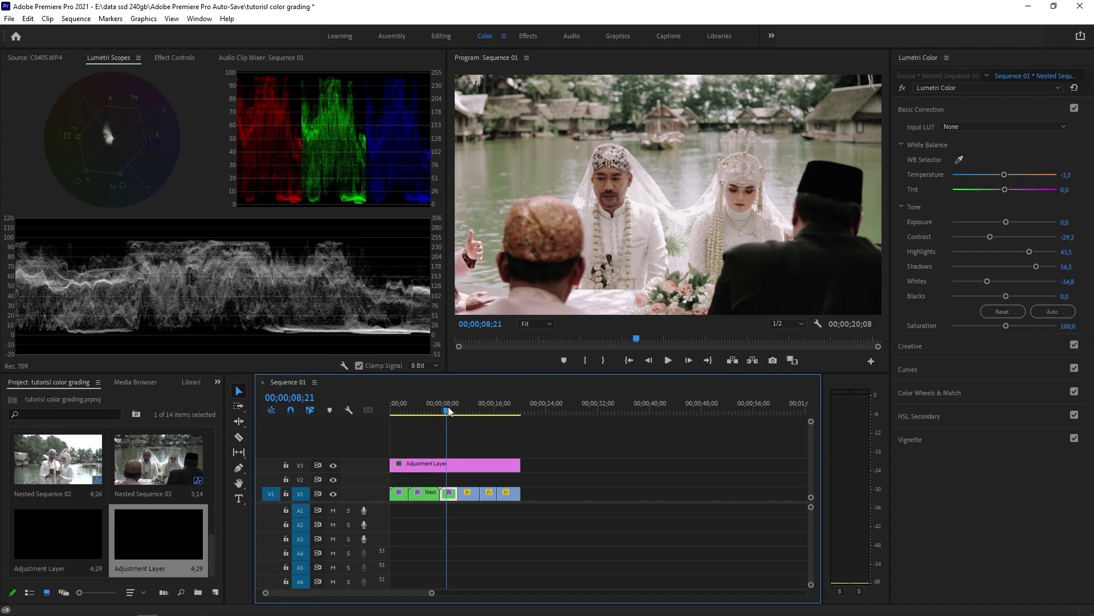
Check the V3 adjustment layer's output and settings, and undo the look applied to the third nested clip.
{"action": "left_click", "coordinate": [334, 465]}
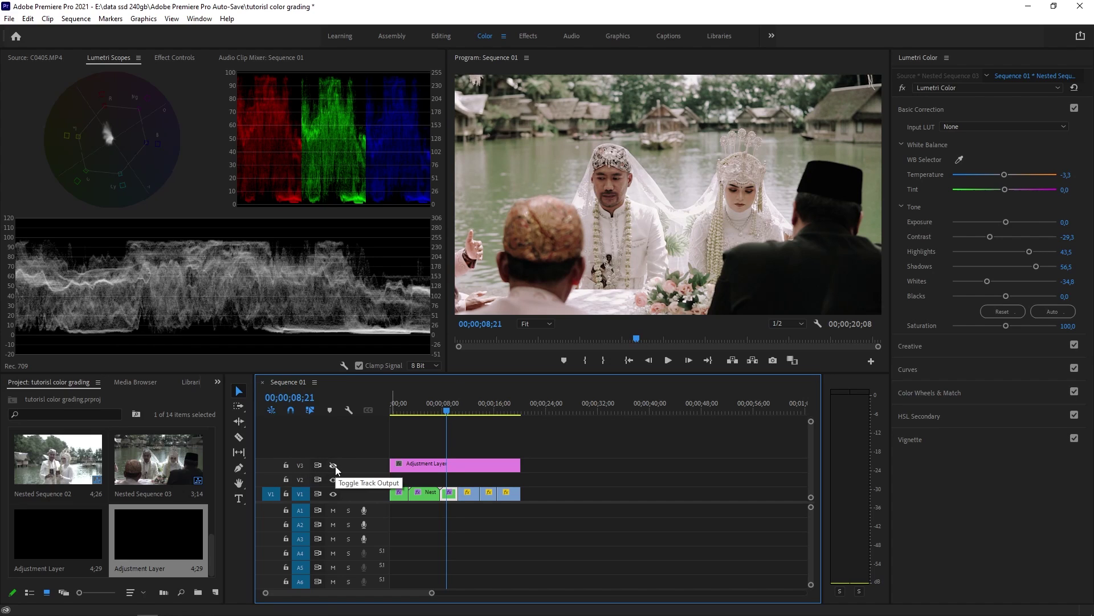
{"action": "left_click", "coordinate": [442, 465]}
{"action": "left_click", "coordinate": [447, 450]}
{"action": "left_click", "coordinate": [451, 471]}
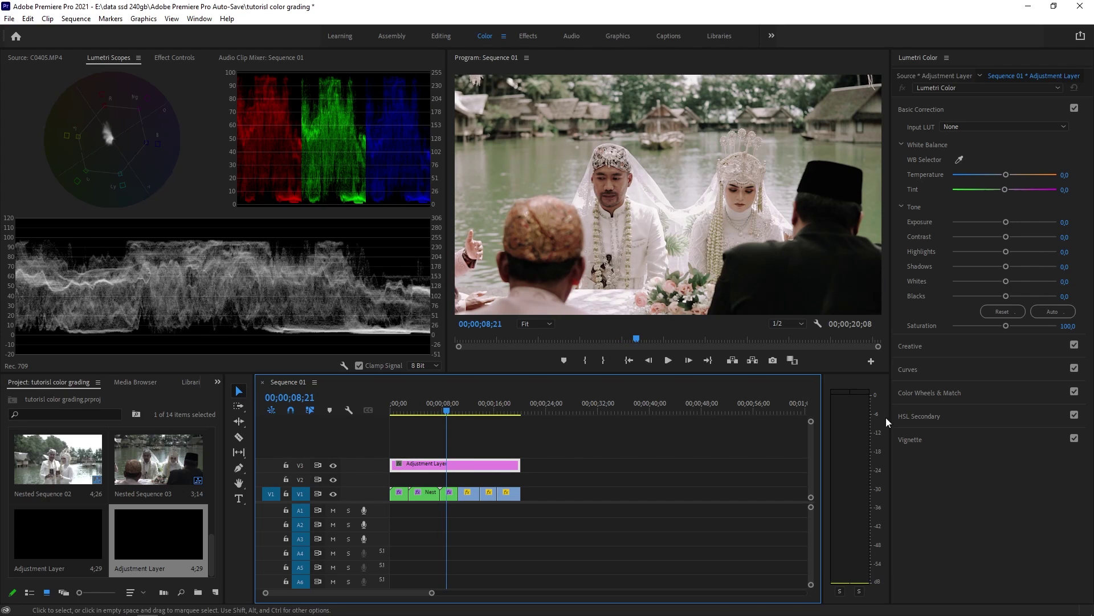
{"action": "left_click", "coordinate": [449, 493]}
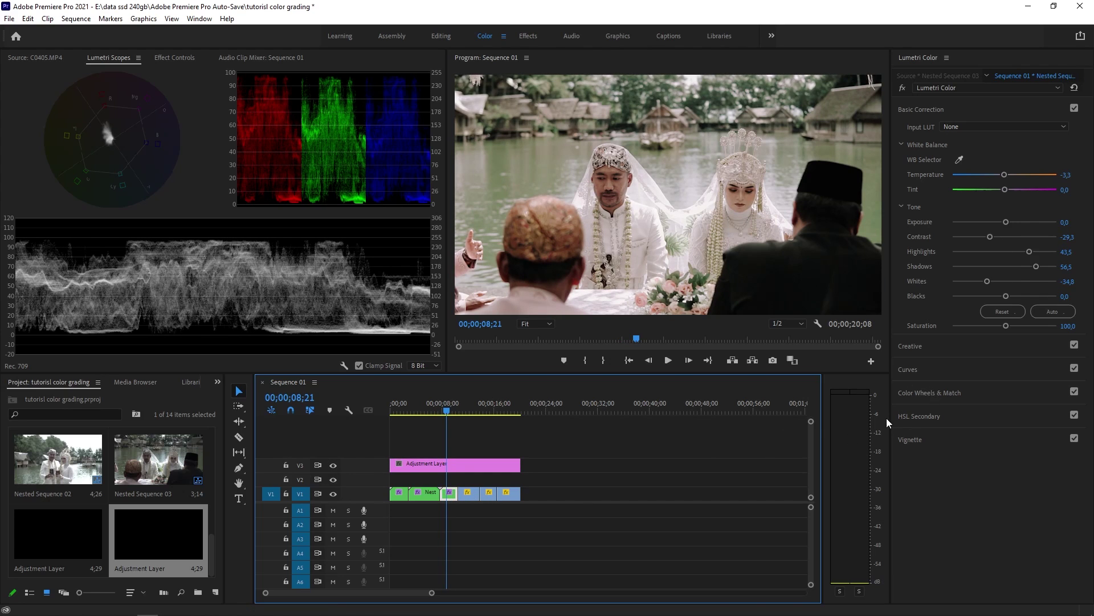
{"action": "left_click", "coordinate": [576, 451]}
{"action": "key", "text": "ctrl+z"}
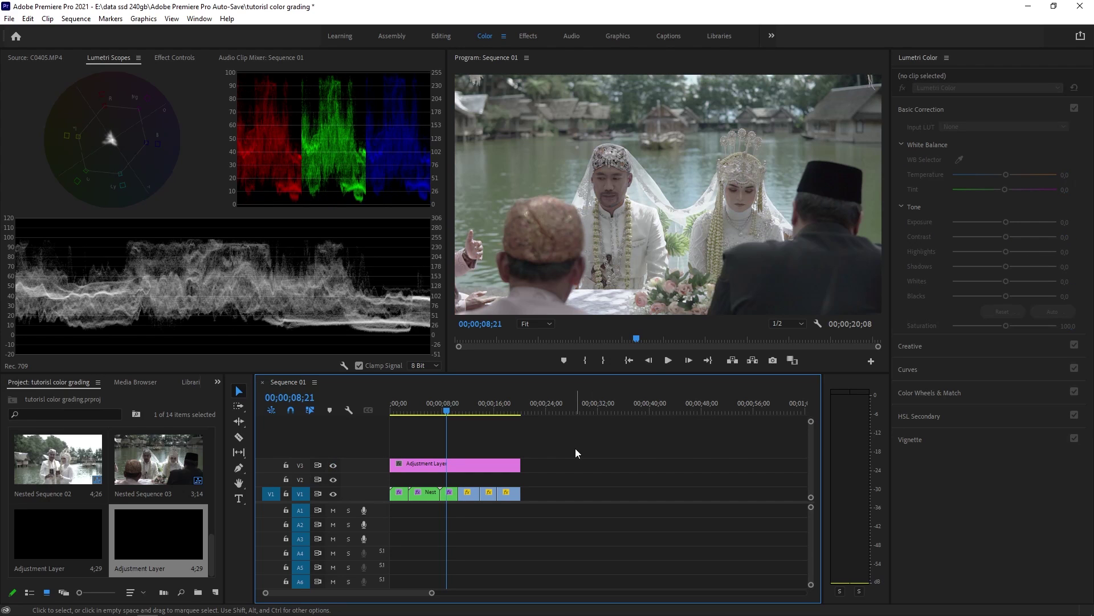
Apply the look file Gesih kontras by savagehotboi.cube to the adjustment layer on V3.
{"action": "left_click", "coordinate": [465, 472]}
{"action": "left_click", "coordinate": [929, 342]}
{"action": "left_click", "coordinate": [964, 151]}
{"action": "left_click", "coordinate": [948, 184]}
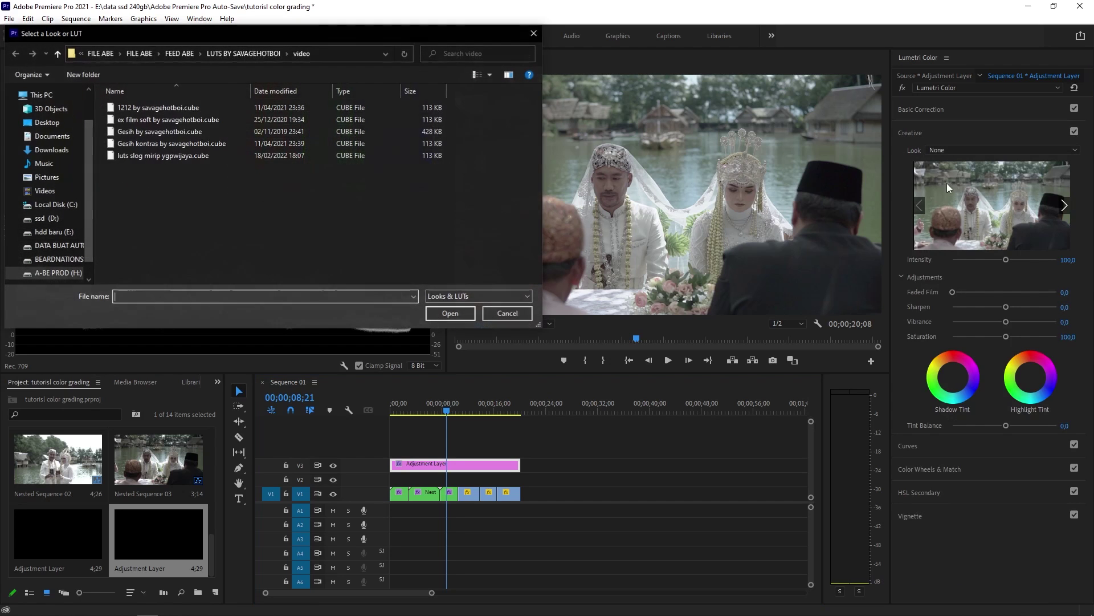
{"action": "double_click", "coordinate": [167, 142]}
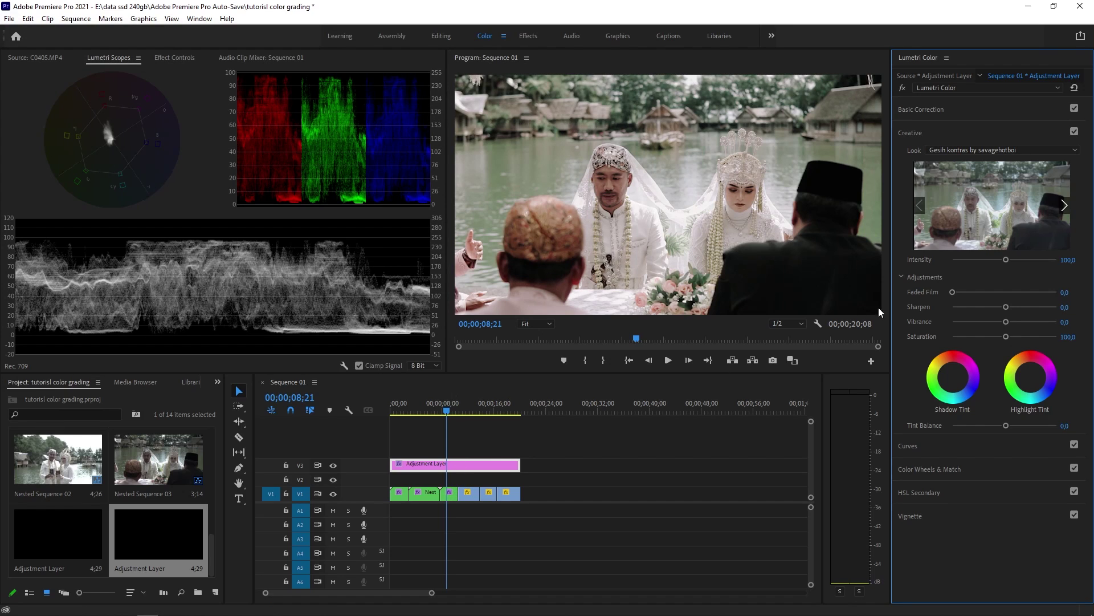
Set the third nested clip's Shadows to 70,7 and Highlights to 26,1 in Basic Correction.
{"action": "left_click", "coordinate": [450, 493]}
{"action": "left_click", "coordinate": [953, 108]}
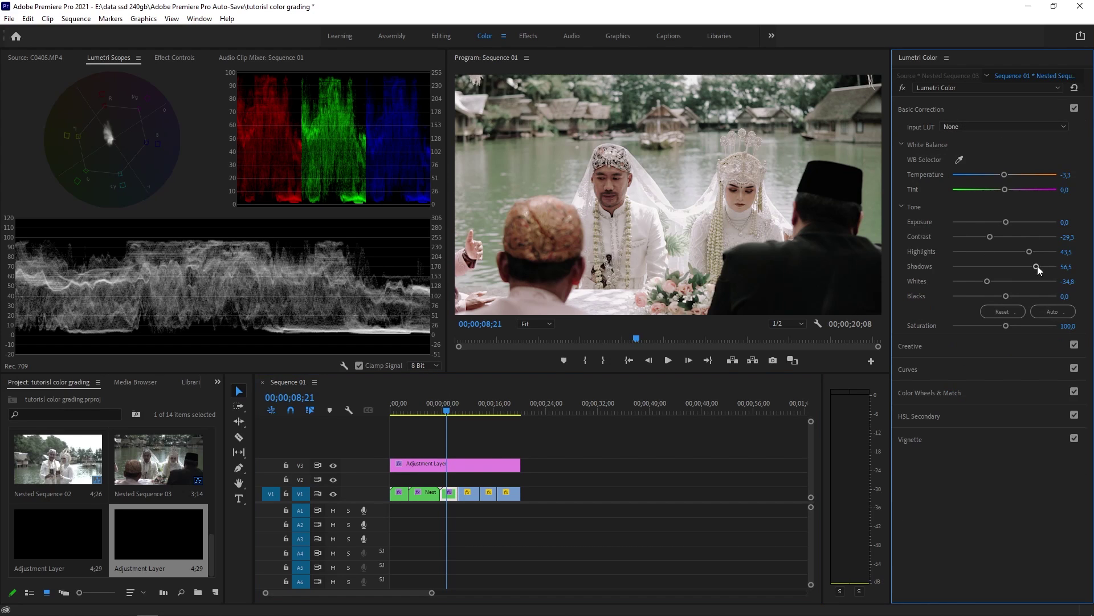
{"action": "left_click_drag", "start_coordinate": [1036, 270], "coordinate": [1042, 273]}
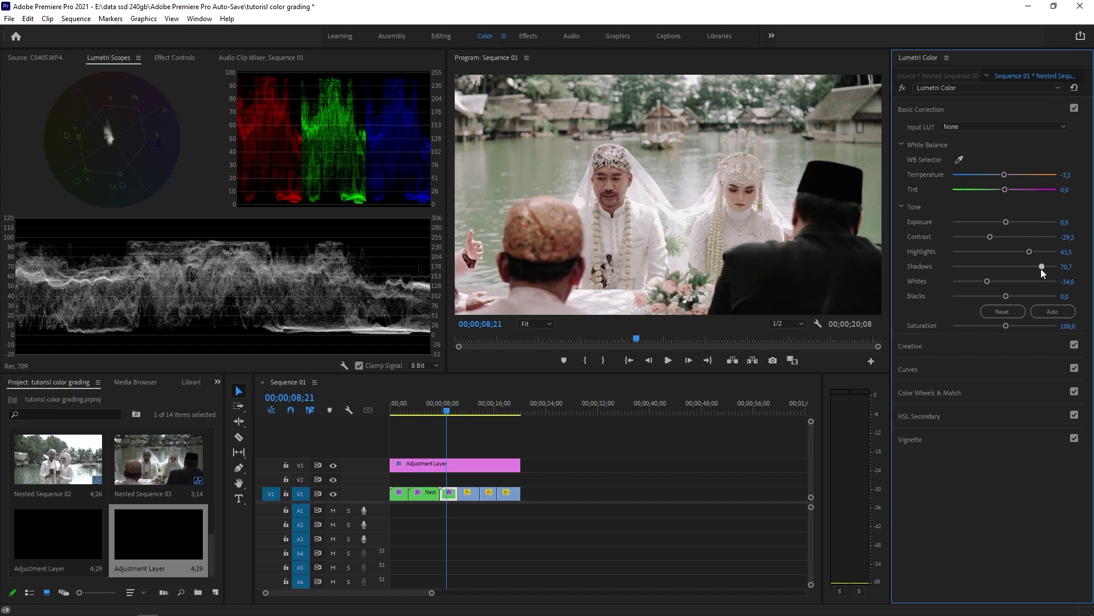
{"action": "left_click_drag", "start_coordinate": [1028, 249], "coordinate": [1018, 252]}
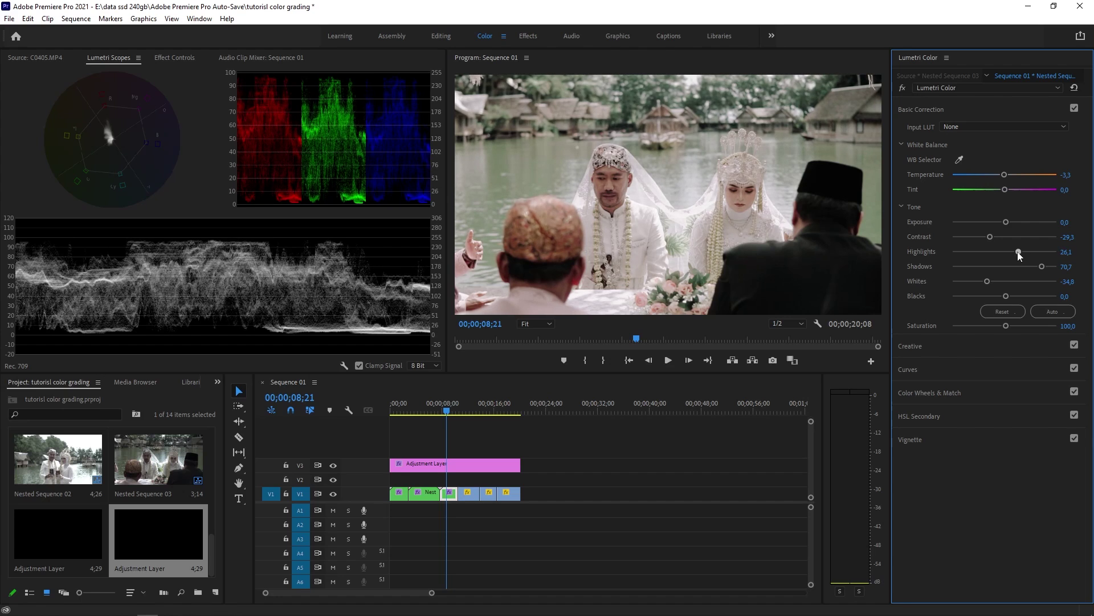
Refine the third nested clip's correction with Temperature -10,9, Contrast -30,4 and Exposure 0,3.
{"action": "left_click_drag", "start_coordinate": [1007, 176], "coordinate": [997, 175]}
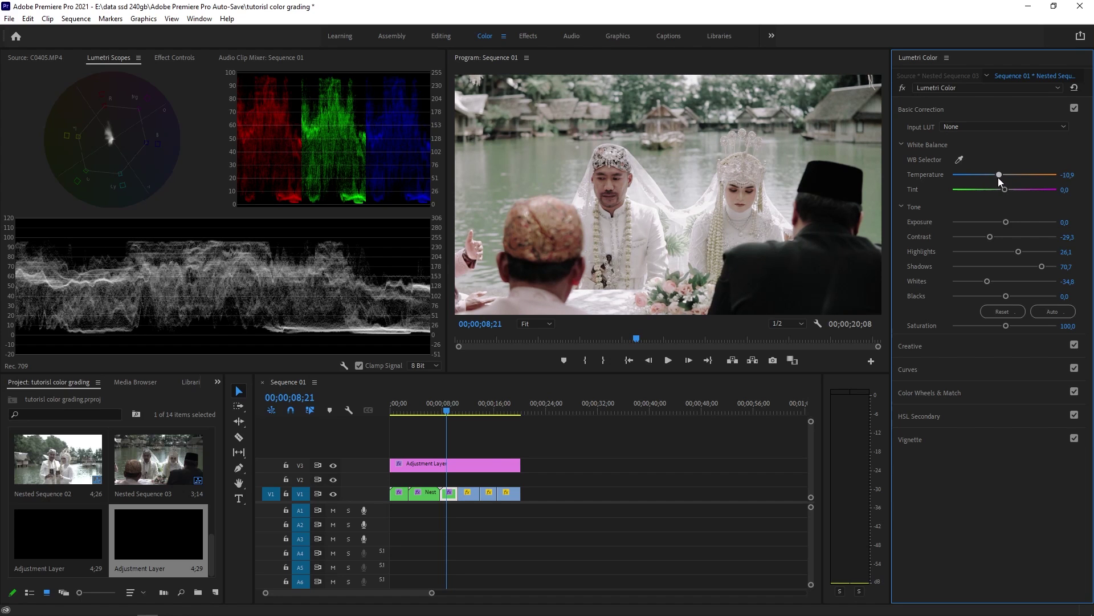
{"action": "left_click_drag", "start_coordinate": [990, 238], "coordinate": [987, 242]}
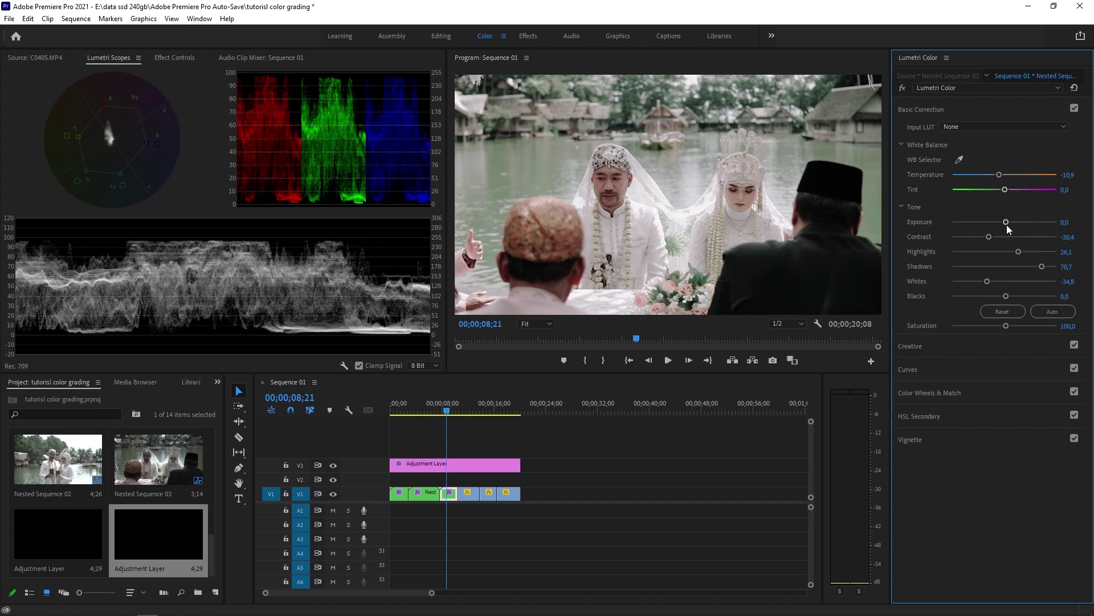
{"action": "left_click_drag", "start_coordinate": [1007, 224], "coordinate": [1003, 224]}
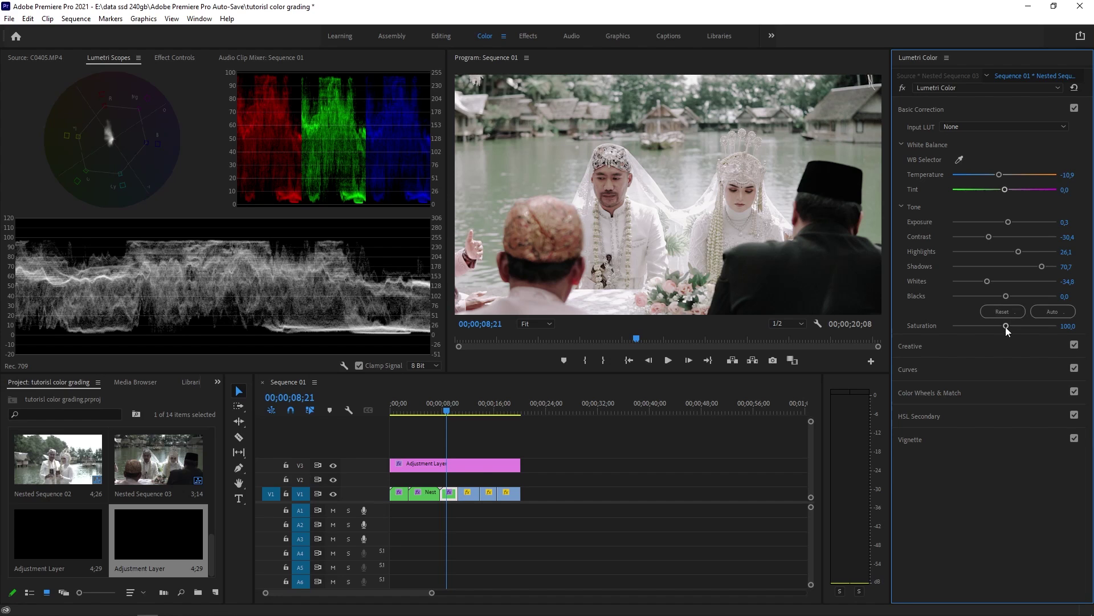
Set the third nested clip's Basic Correction Saturation to 112,0 and Creative Vibrance to 33,7, and preview it at 00;00;09;12.
{"action": "left_click_drag", "start_coordinate": [1007, 326], "coordinate": [1020, 330]}
{"action": "left_click_drag", "start_coordinate": [1010, 330], "coordinate": [1008, 329]}
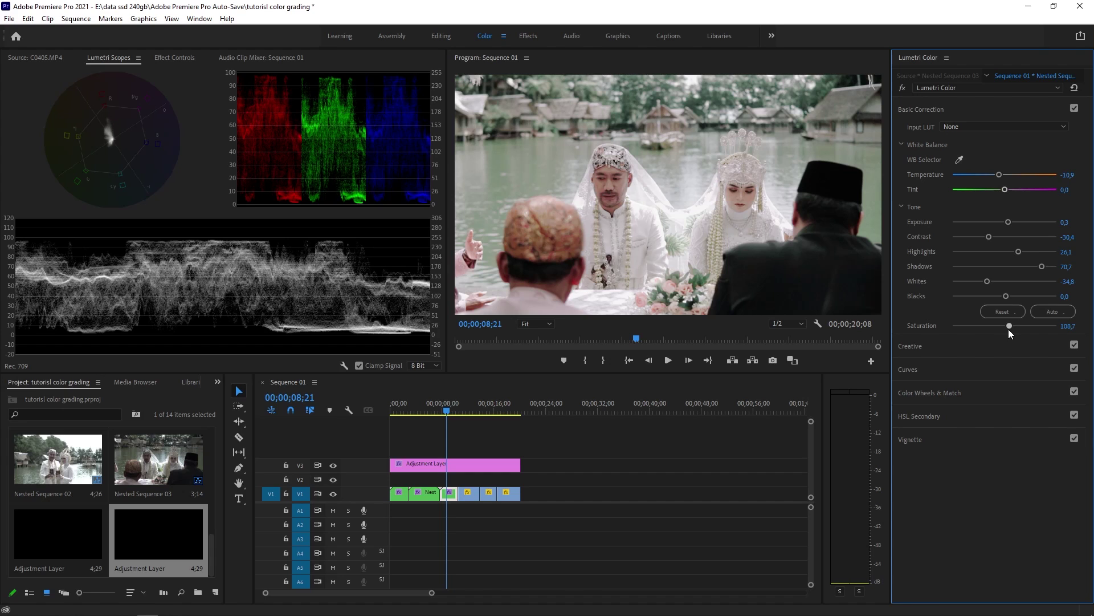
{"action": "left_click", "coordinate": [975, 347]}
{"action": "left_click_drag", "start_coordinate": [1022, 323], "coordinate": [1021, 323]}
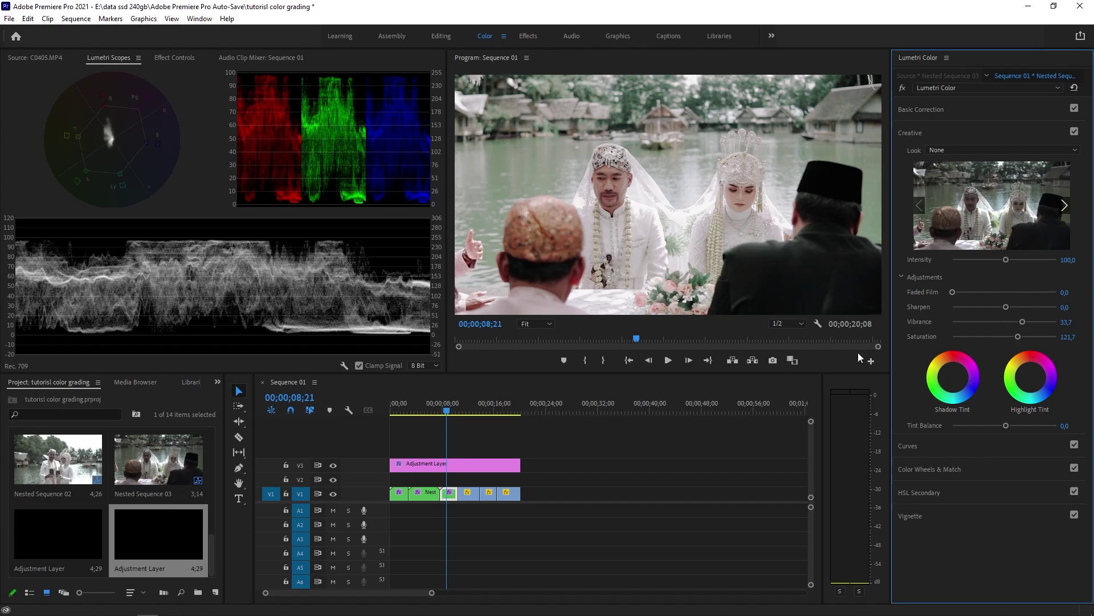
{"action": "left_click_drag", "start_coordinate": [447, 409], "coordinate": [452, 410]}
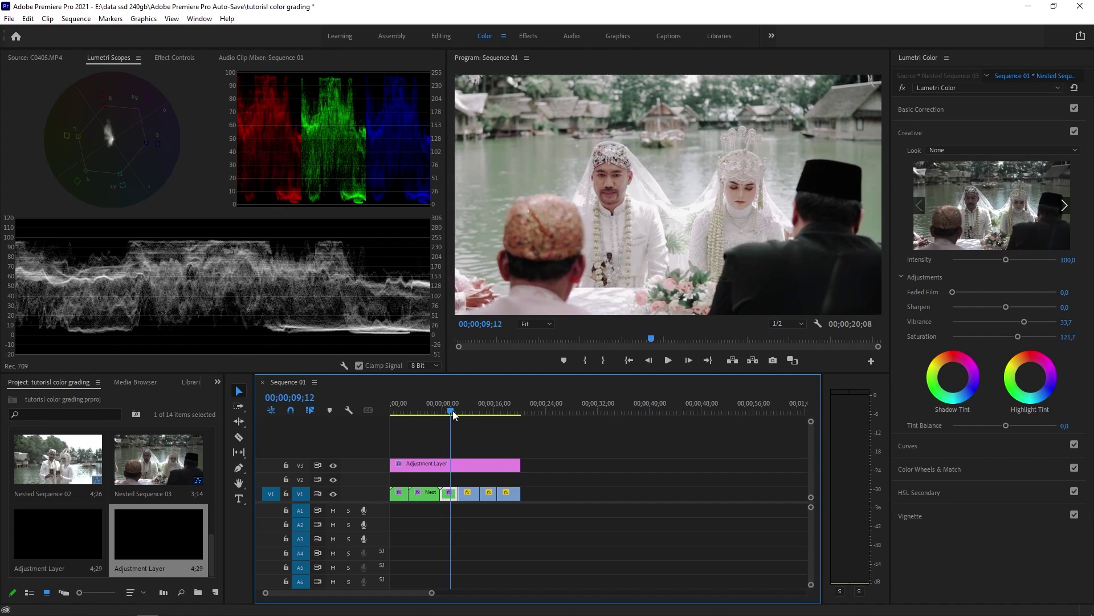
Copy the Lumetri Color effect from the third nested clip's effect settings.
{"action": "left_click", "coordinate": [965, 111]}
{"action": "left_click", "coordinate": [47, 56]}
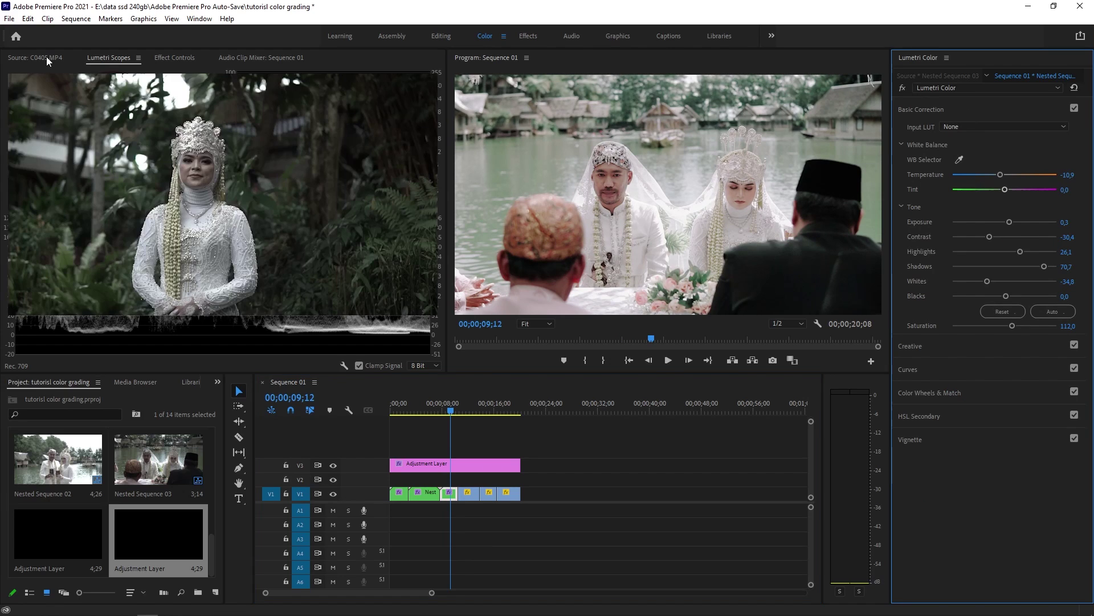
{"action": "left_click", "coordinate": [135, 57]}
{"action": "left_click", "coordinate": [170, 59]}
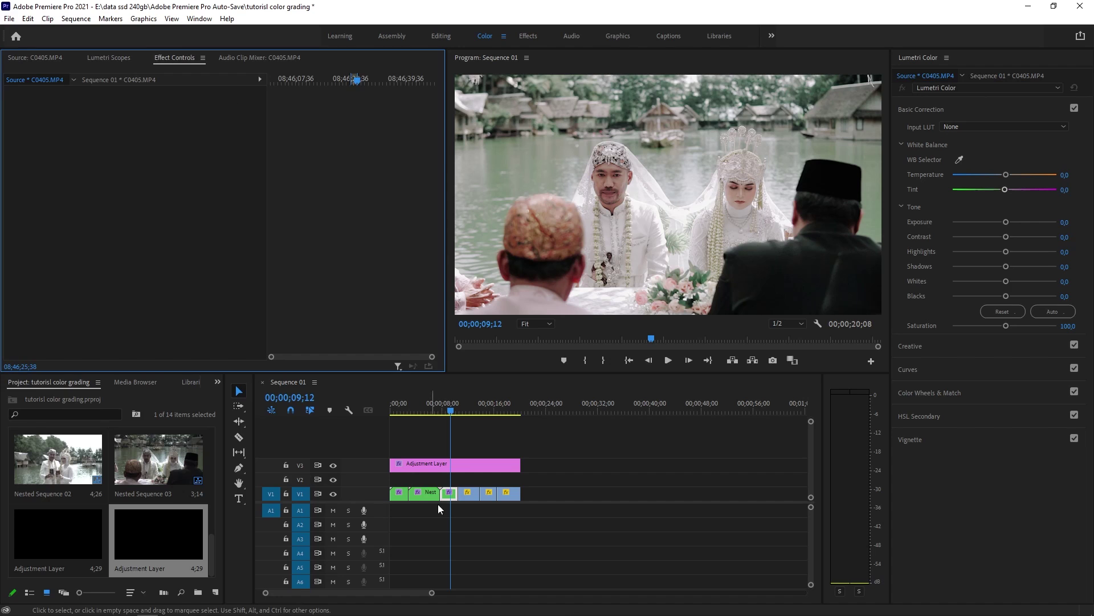
{"action": "left_click", "coordinate": [448, 493]}
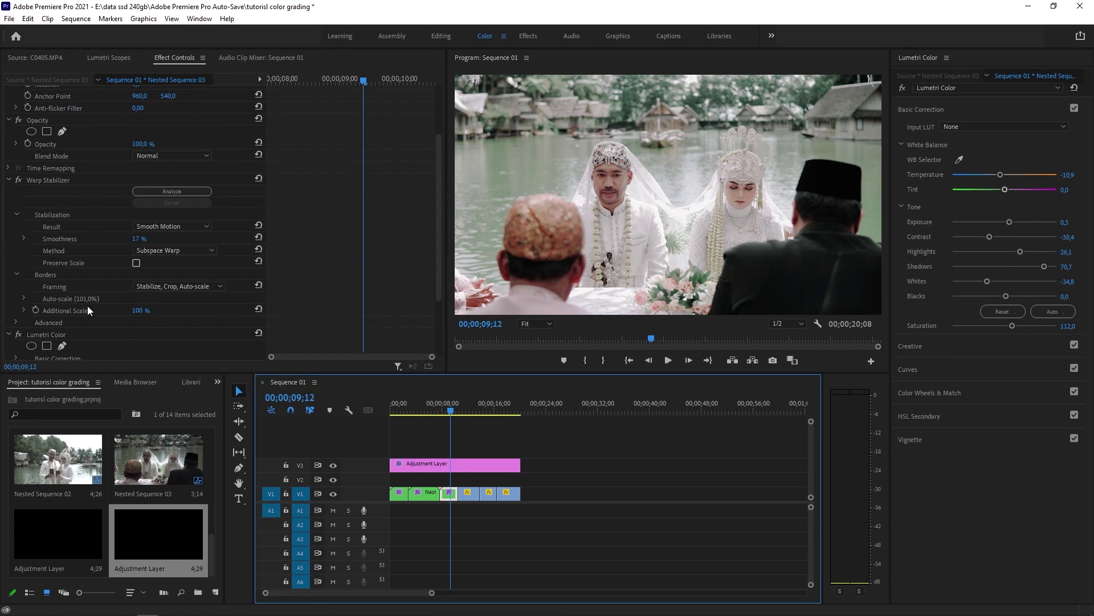
{"action": "right_click", "coordinate": [73, 335]}
{"action": "left_click", "coordinate": [118, 395]}
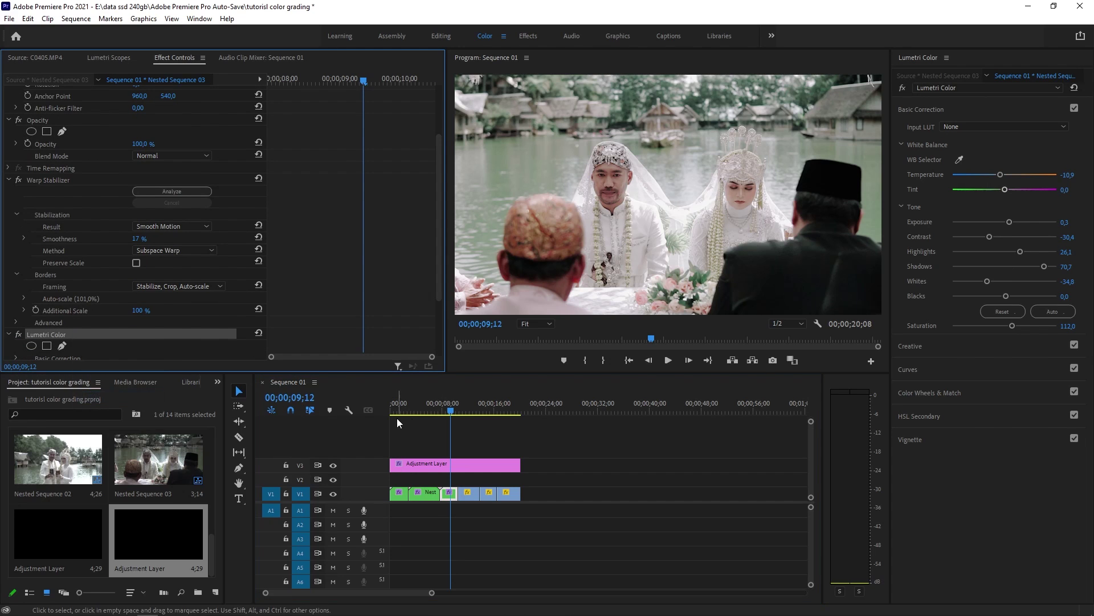
Go to 00;00;06;02 and paste the copied Lumetri Color effect onto Nested Sequence 02.
{"action": "left_click", "coordinate": [430, 402]}
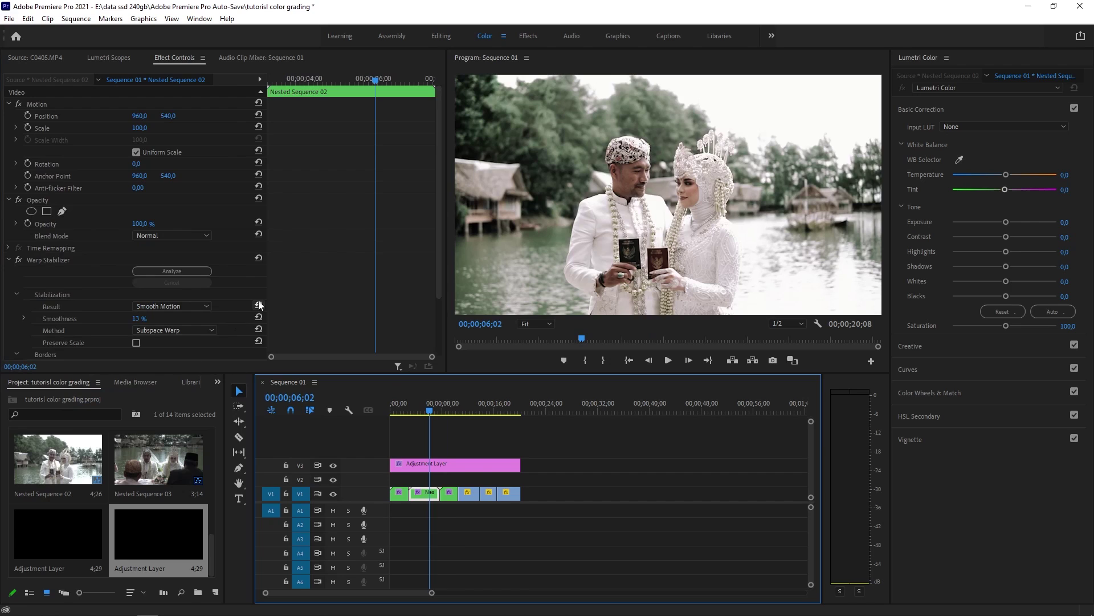
{"action": "scroll", "coordinate": [242, 307], "scroll_direction": "down", "scroll_amount": 3}
{"action": "right_click", "coordinate": [234, 306]}
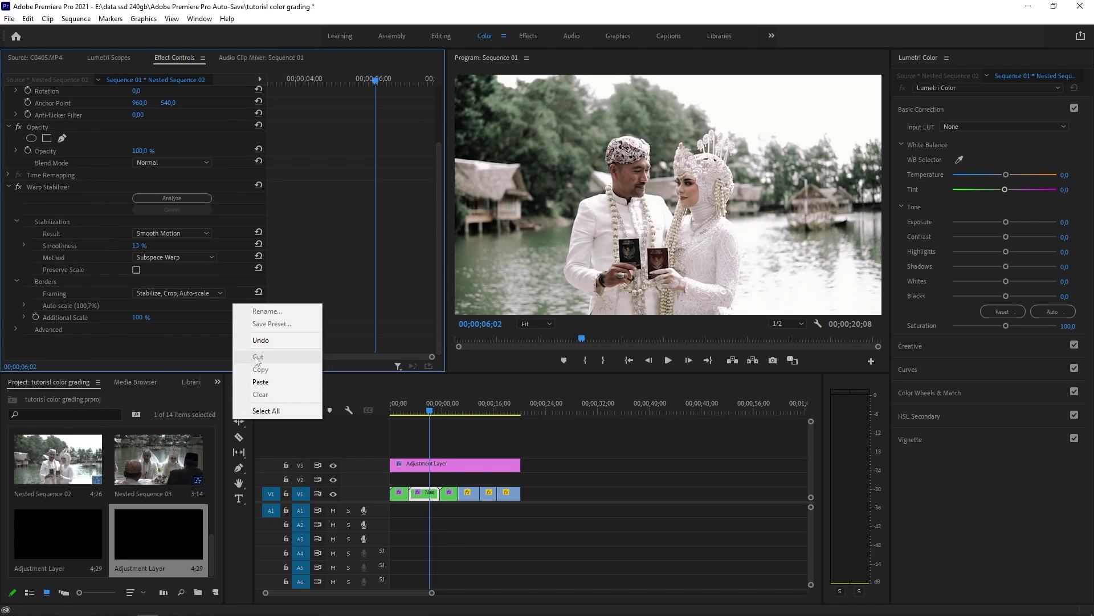
{"action": "left_click", "coordinate": [268, 386]}
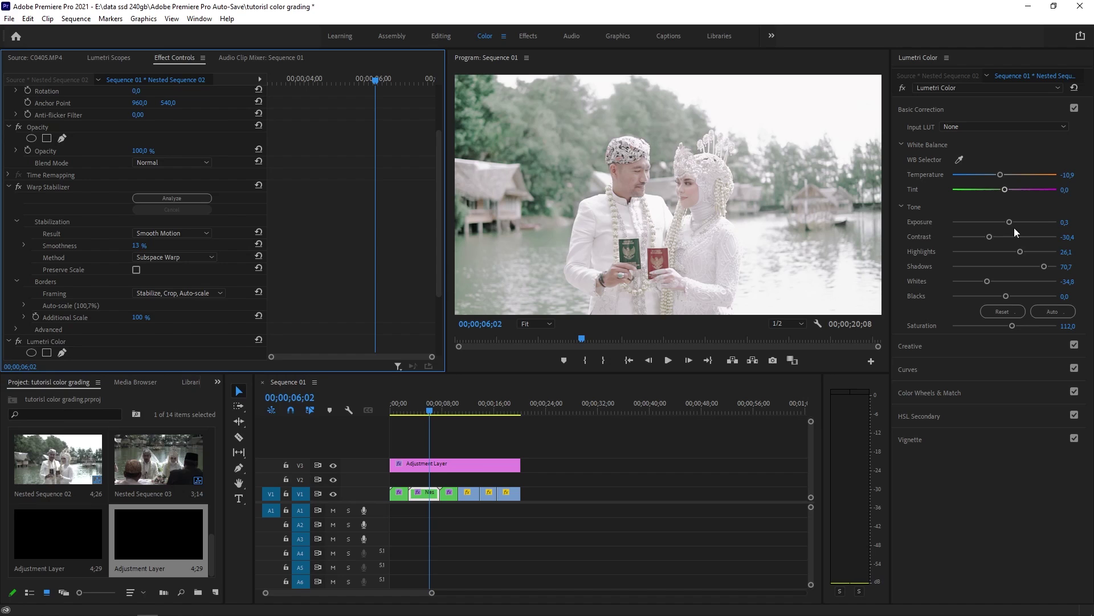
Refine Nested Sequence 02's correction using the Lumetri Scopes: Exposure 0,2, Contrast -25,0, Highlights 2,2, Shadows 34,8 and Whites -46,7.
{"action": "mouse_move", "coordinate": [1042, 268]}
{"action": "left_mouse_down"}
{"action": "mouse_move", "coordinate": [1010, 269]}
{"action": "mouse_move", "coordinate": [1024, 268]}
{"action": "left_mouse_up"}
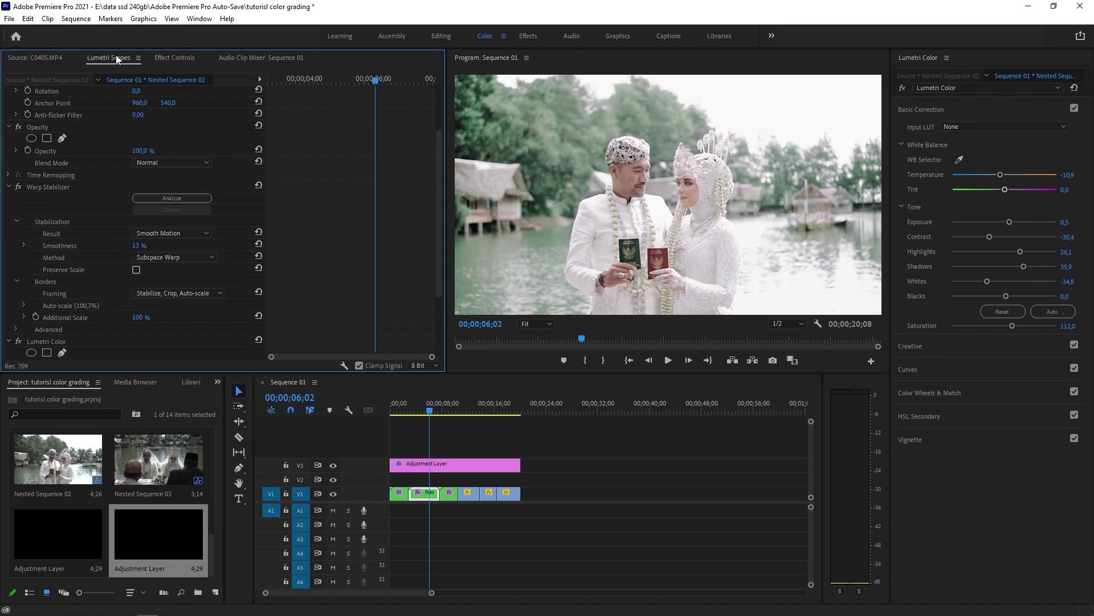
{"action": "left_click", "coordinate": [116, 57]}
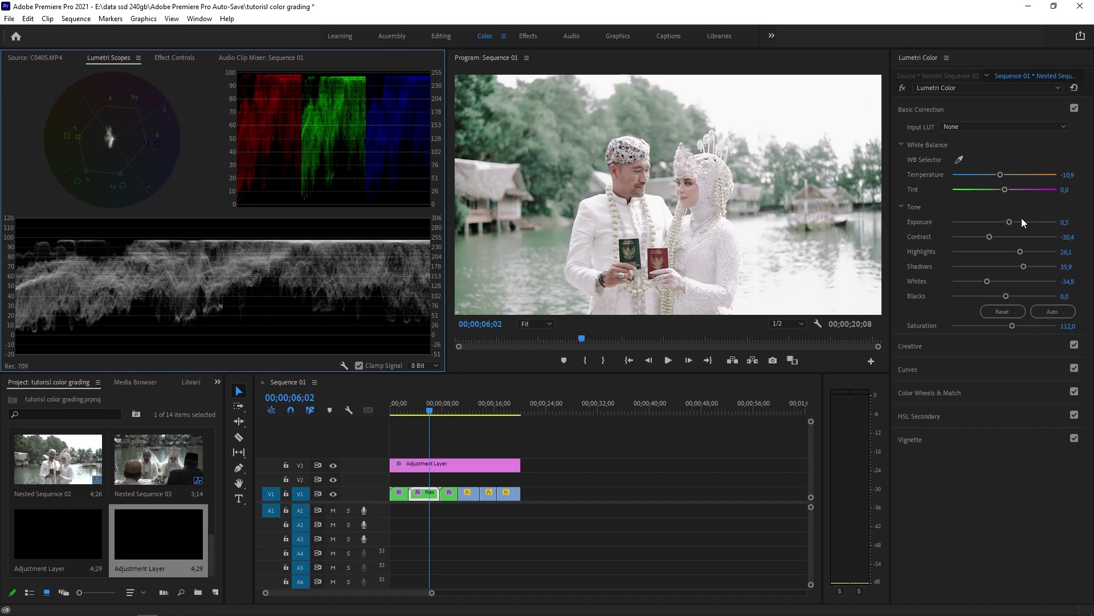
{"action": "left_click_drag", "start_coordinate": [1020, 251], "coordinate": [1004, 252]}
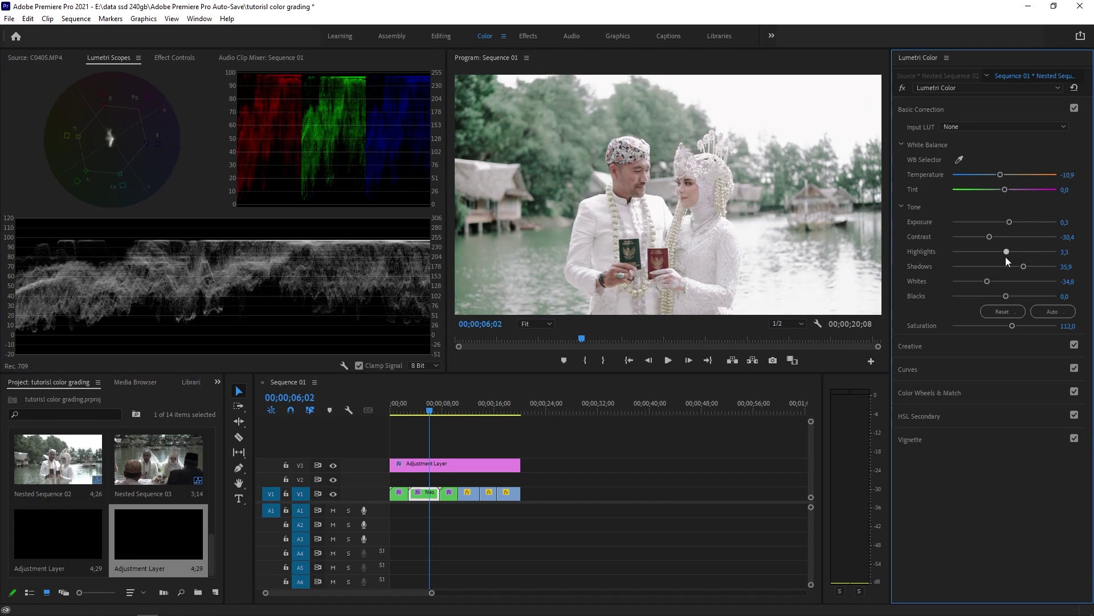
{"action": "left_click_drag", "start_coordinate": [988, 283], "coordinate": [980, 283]}
{"action": "left_click_drag", "start_coordinate": [1010, 222], "coordinate": [1005, 222]}
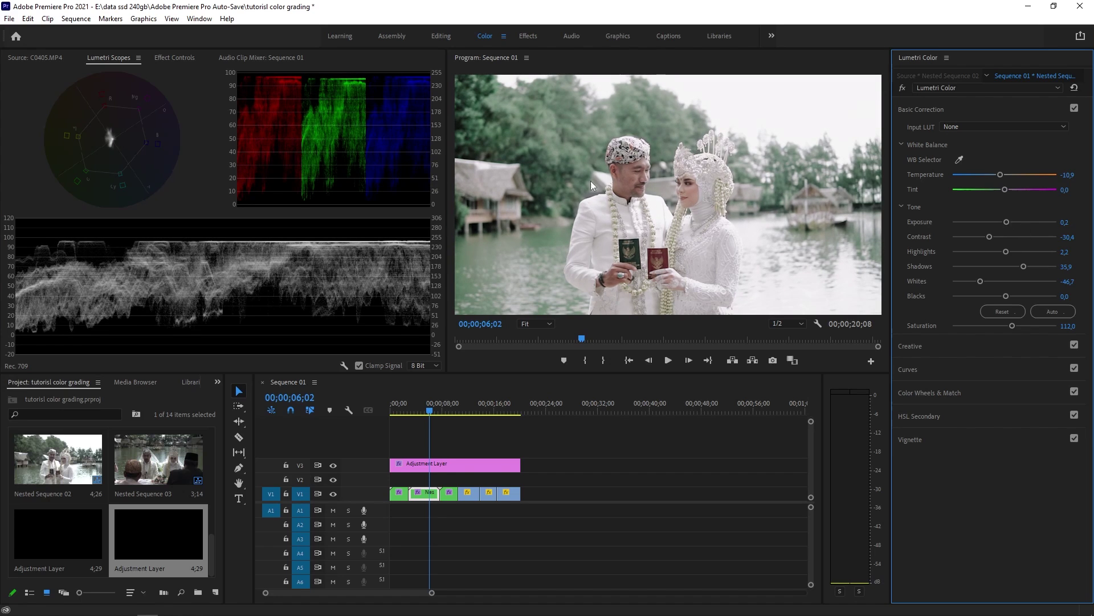
{"action": "left_click_drag", "start_coordinate": [994, 236], "coordinate": [1023, 267]}
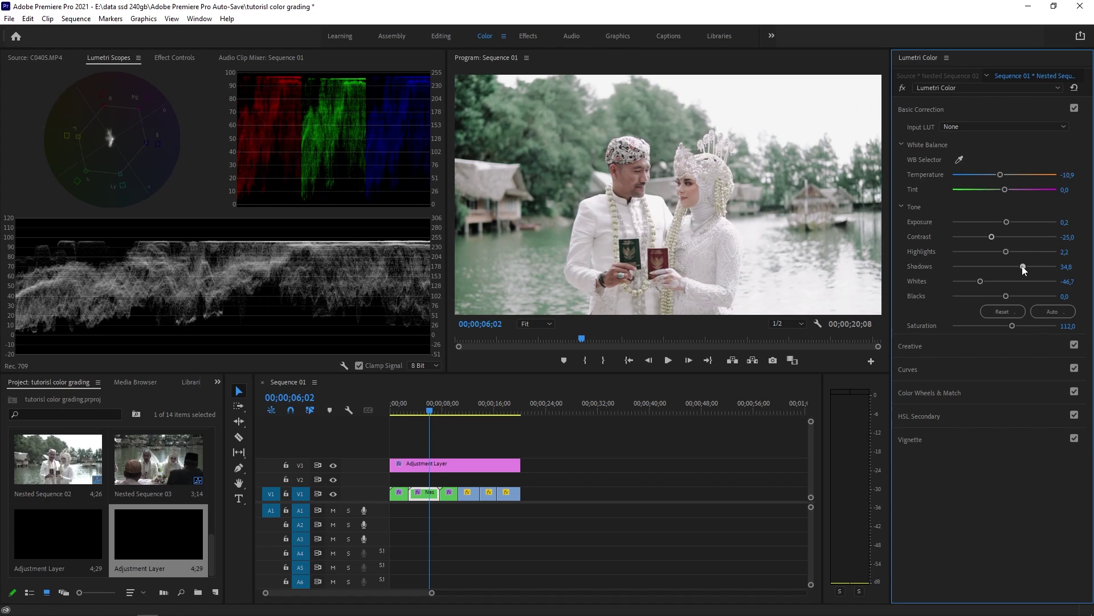
Compare Nested Sequence 02 with and without the adjustment layer by toggling the V3 track's visibility several times.
{"action": "left_click", "coordinate": [334, 467]}
{"action": "left_click", "coordinate": [333, 466]}
{"action": "left_click", "coordinate": [334, 466]}
{"action": "left_click", "coordinate": [334, 466]}
{"action": "left_click", "coordinate": [333, 467]}
{"action": "left_click", "coordinate": [333, 466]}
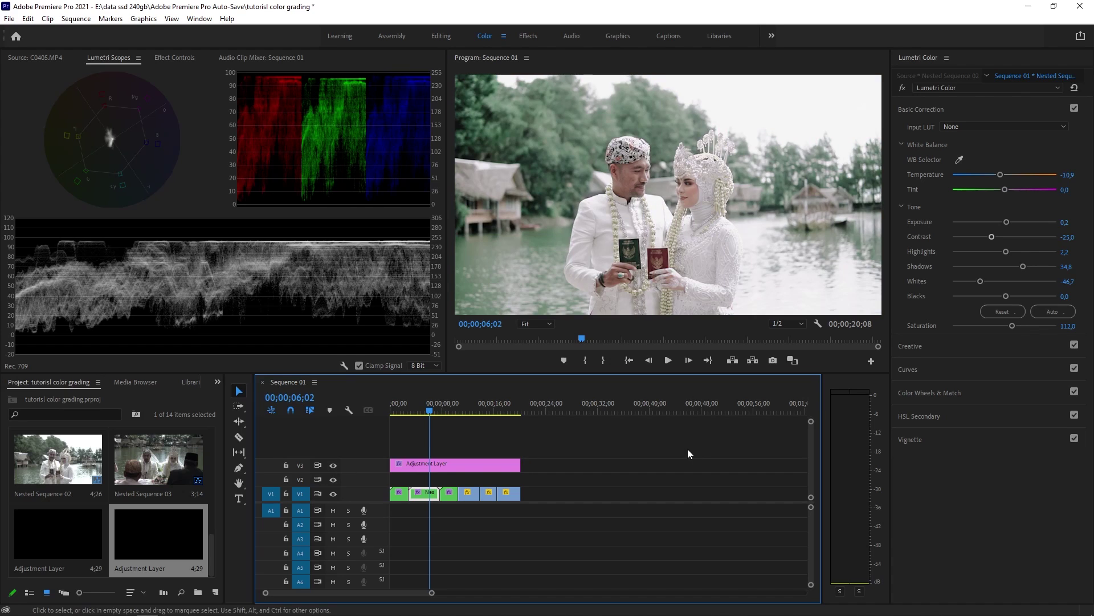
Fine-tune Nested Sequence 02's Highlights, trying -1,1 and the -100,0 extreme before bringing them back slightly below neutral.
{"action": "mouse_move", "coordinate": [1007, 250]}
{"action": "left_mouse_down"}
{"action": "mouse_move", "coordinate": [1025, 255]}
{"action": "mouse_move", "coordinate": [994, 262]}
{"action": "mouse_move", "coordinate": [1017, 269]}
{"action": "mouse_move", "coordinate": [993, 262]}
{"action": "mouse_move", "coordinate": [1003, 262]}
{"action": "left_mouse_up"}
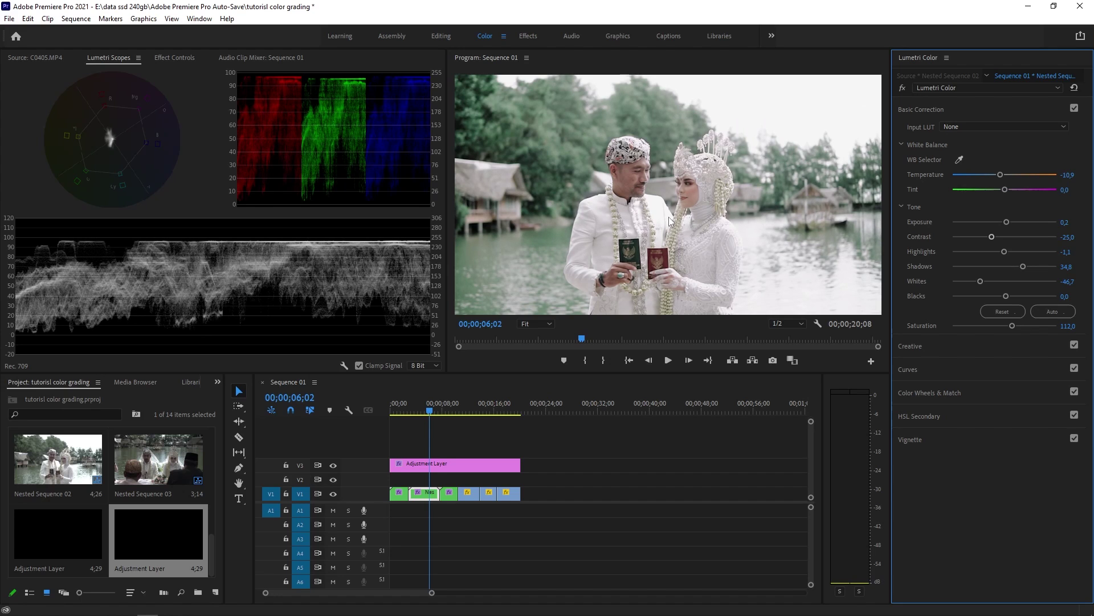
{"action": "left_click_drag", "start_coordinate": [1005, 251], "coordinate": [921, 255]}
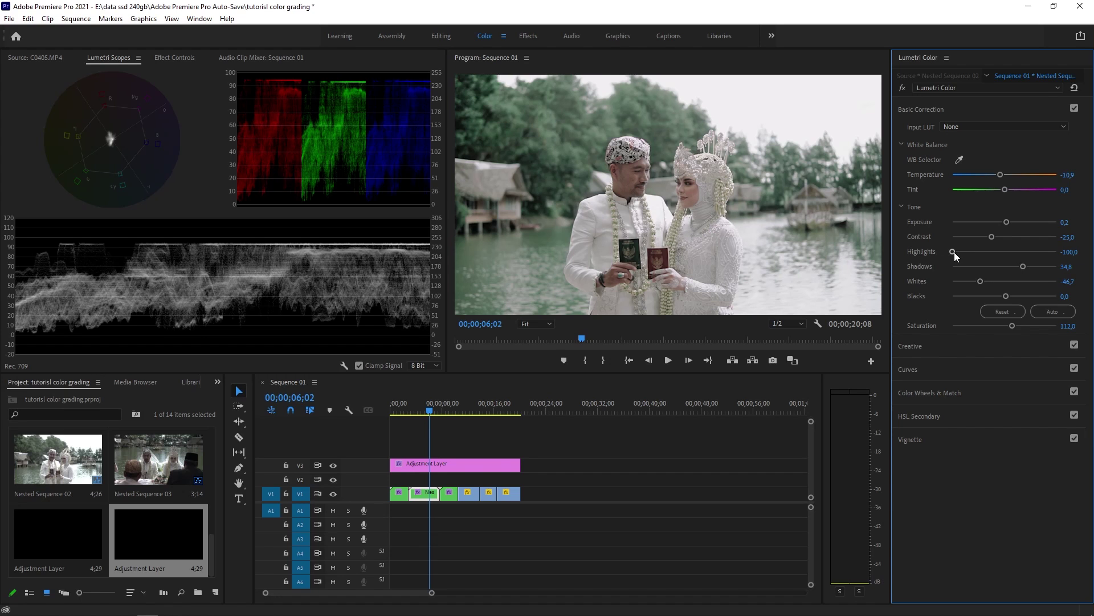
{"action": "left_click_drag", "start_coordinate": [954, 252], "coordinate": [1000, 258]}
Check the adjusted Highlights of Nested Sequence 02 with the adjustment layer track hidden and shown.
{"action": "left_click", "coordinate": [334, 466]}
{"action": "left_click", "coordinate": [333, 465]}
{"action": "left_click", "coordinate": [333, 465]}
{"action": "left_click", "coordinate": [334, 465]}
Go to Nested Sequence 03 at 00;00;08;29 and set its Basic Correction Saturation to 109,8.
{"action": "left_click_drag", "start_coordinate": [433, 409], "coordinate": [448, 415]}
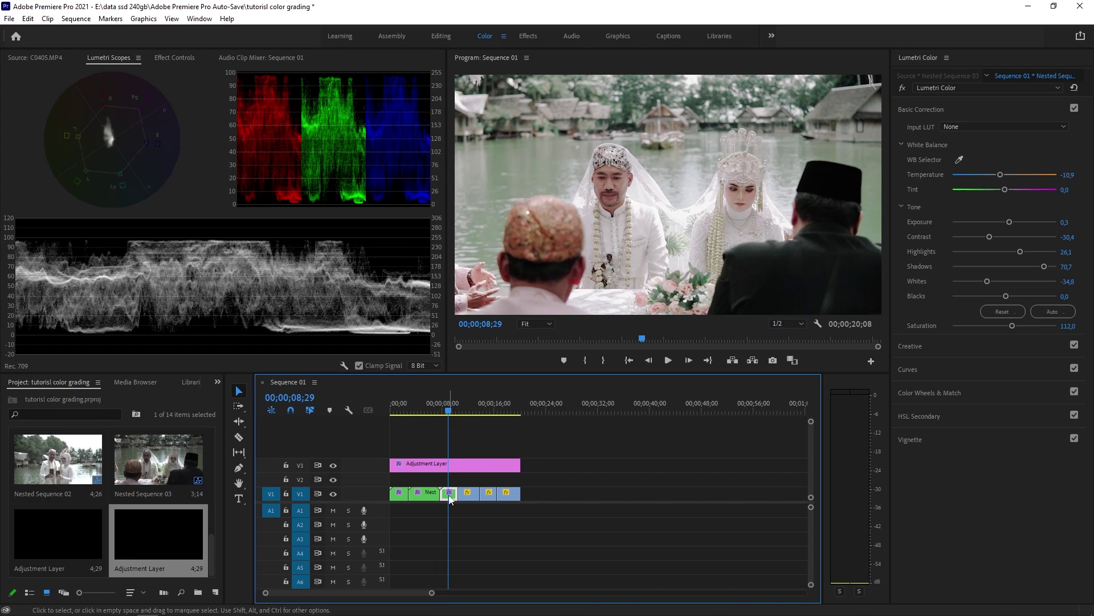
{"action": "left_click", "coordinate": [1014, 329]}
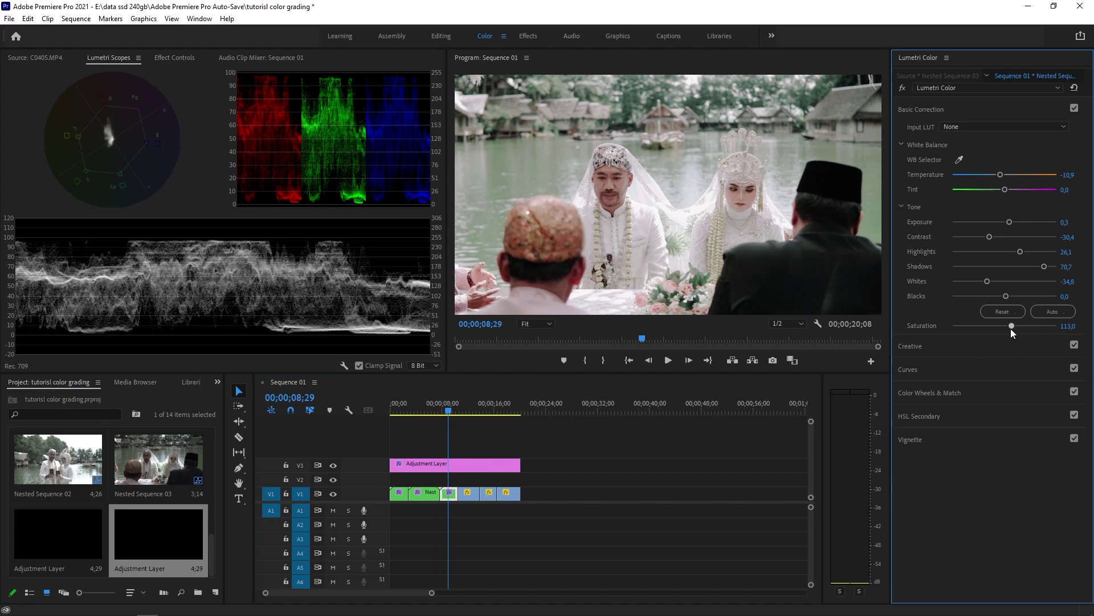
{"action": "left_click_drag", "start_coordinate": [1009, 328], "coordinate": [1015, 328]}
Paste the copied Lumetri Color effect onto Nested Sequence 01 and preview it at 00;00;01;12.
{"action": "left_click_drag", "start_coordinate": [426, 411], "coordinate": [400, 408]}
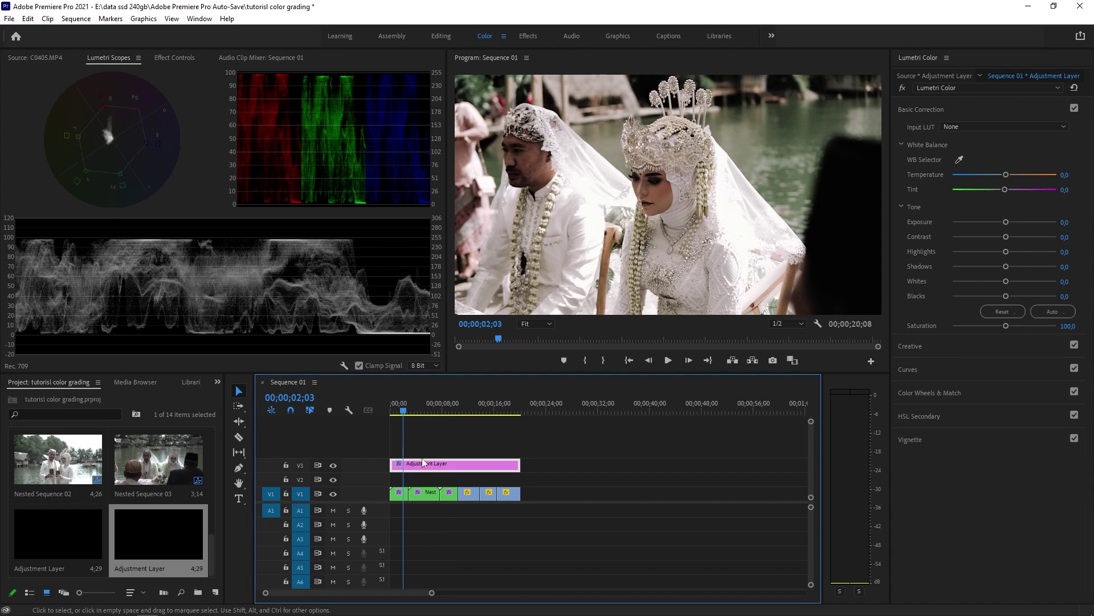
{"action": "left_click", "coordinate": [399, 493]}
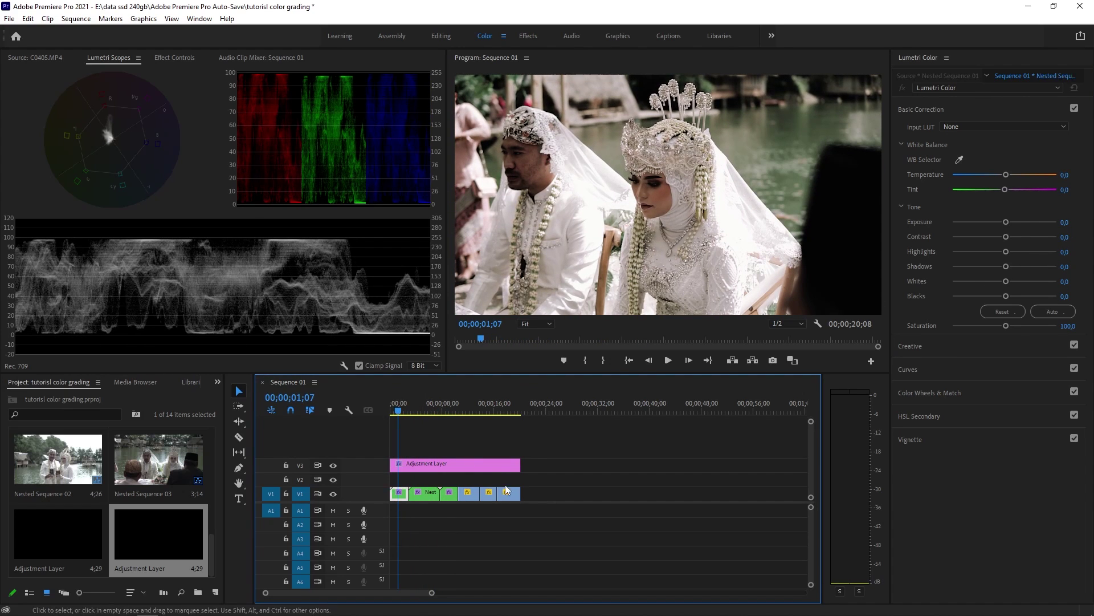
{"action": "left_click", "coordinate": [192, 59]}
{"action": "left_click", "coordinate": [401, 492]}
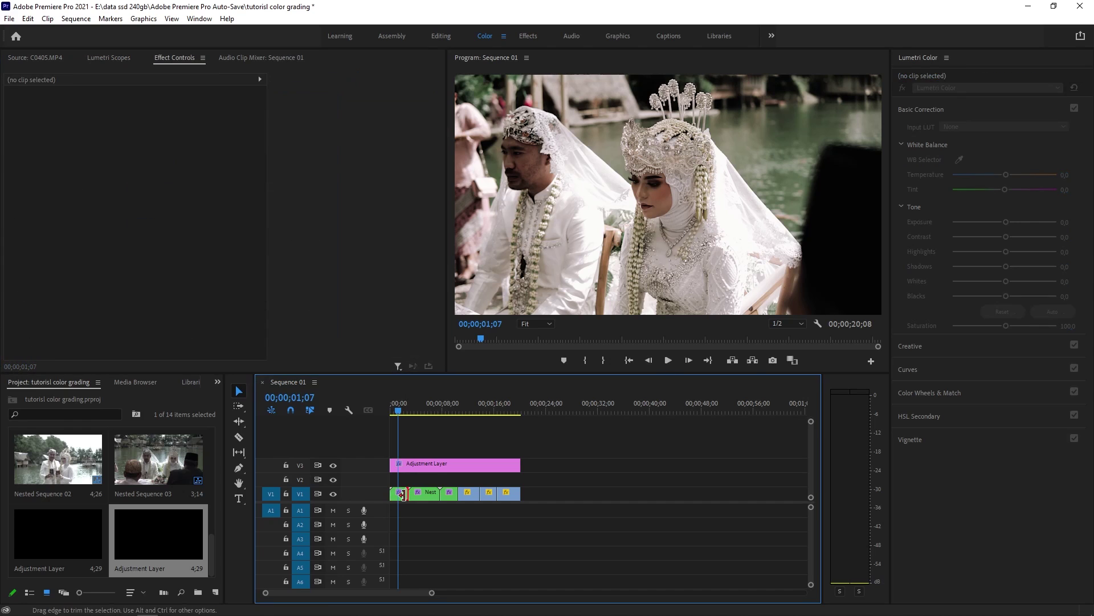
{"action": "right_click", "coordinate": [98, 303]}
{"action": "left_click", "coordinate": [139, 384]}
{"action": "left_click_drag", "start_coordinate": [397, 407], "coordinate": [399, 407]}
{"action": "left_click_drag", "start_coordinate": [437, 203], "coordinate": [439, 283]}
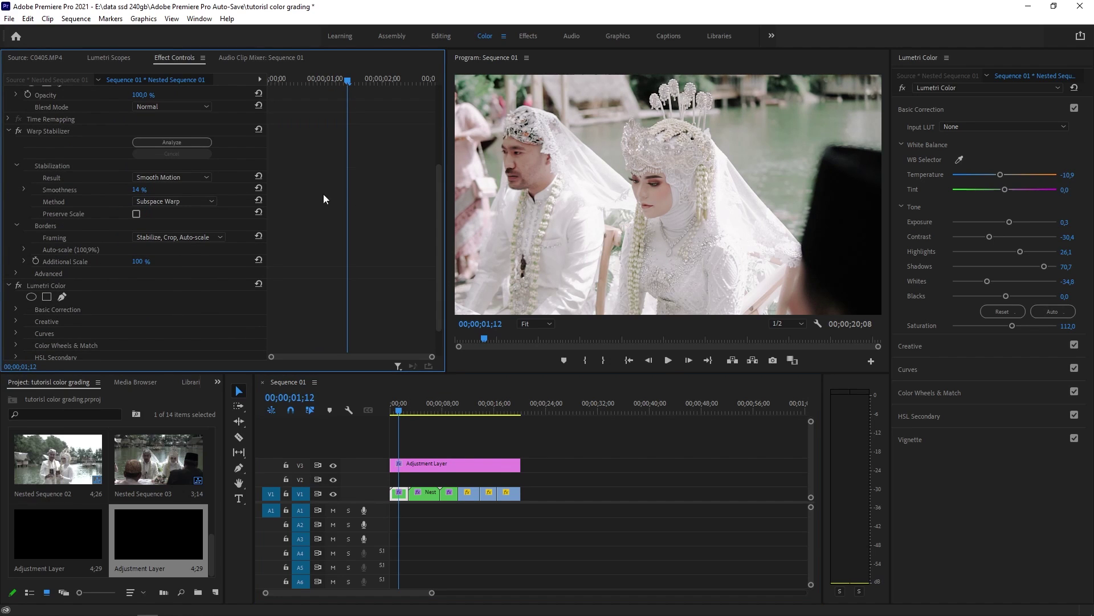
Refine Nested Sequence 01's correction with Highlights 14,1, Shadows 55,4 and Temperature -16,3 using the scopes, and adjust its Creative Vibrance and Saturation.
{"action": "left_click", "coordinate": [125, 59]}
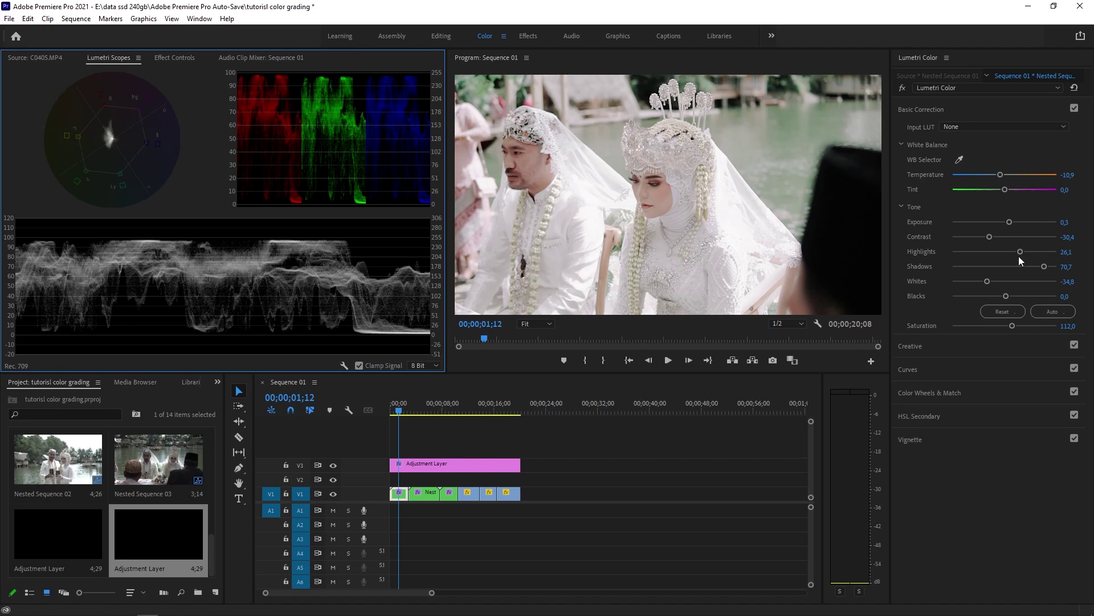
{"action": "left_click_drag", "start_coordinate": [1044, 267], "coordinate": [1010, 265]}
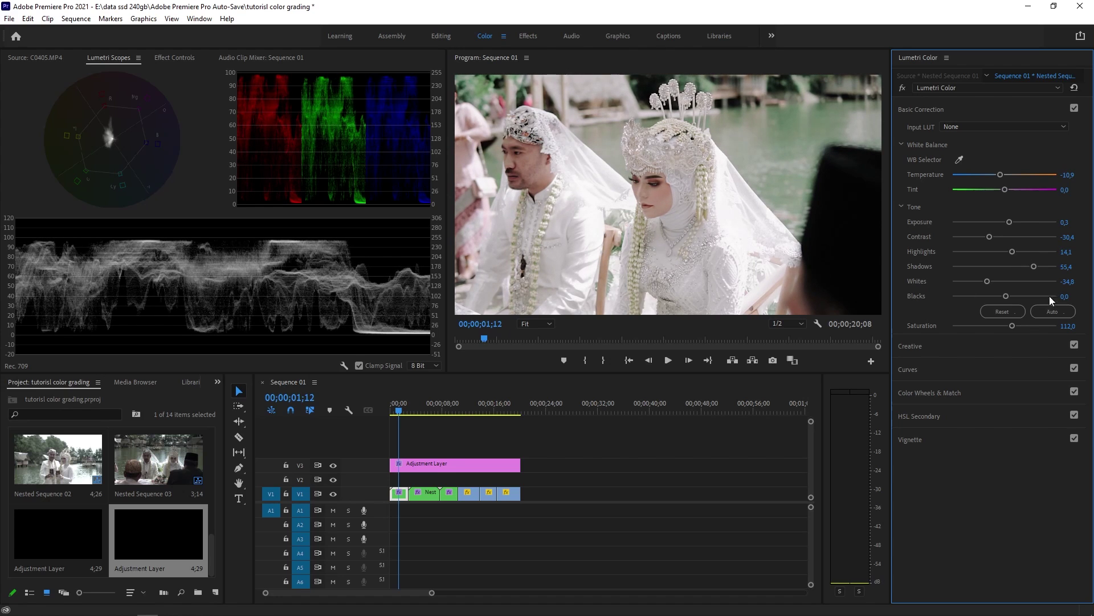
{"action": "left_click", "coordinate": [1011, 344]}
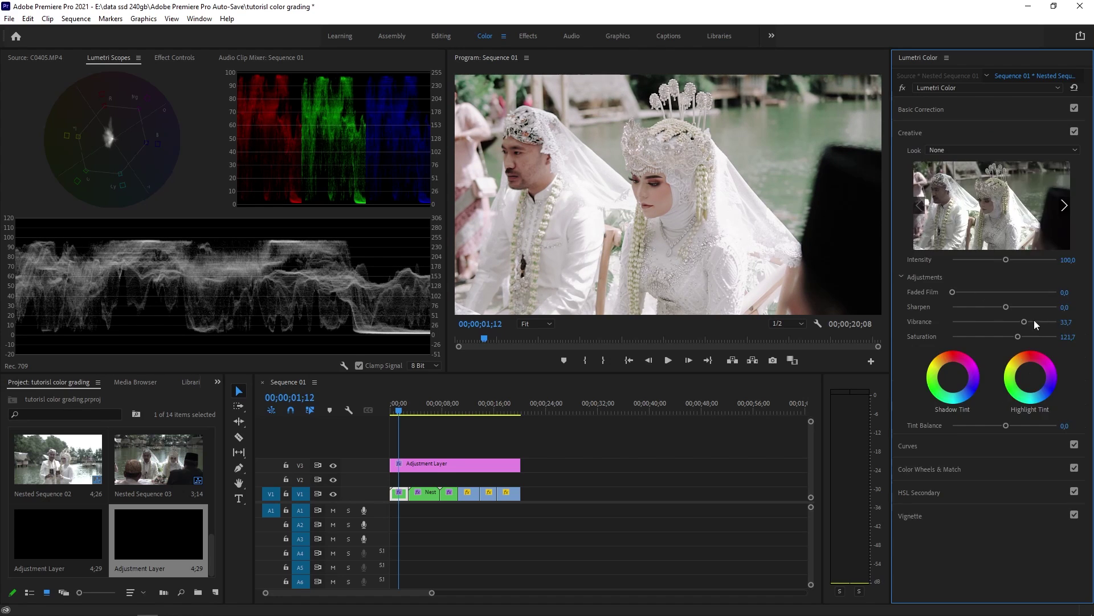
{"action": "left_click_drag", "start_coordinate": [1027, 321], "coordinate": [1020, 337]}
{"action": "left_click", "coordinate": [921, 108]}
{"action": "left_click_drag", "start_coordinate": [1003, 174], "coordinate": [996, 174]}
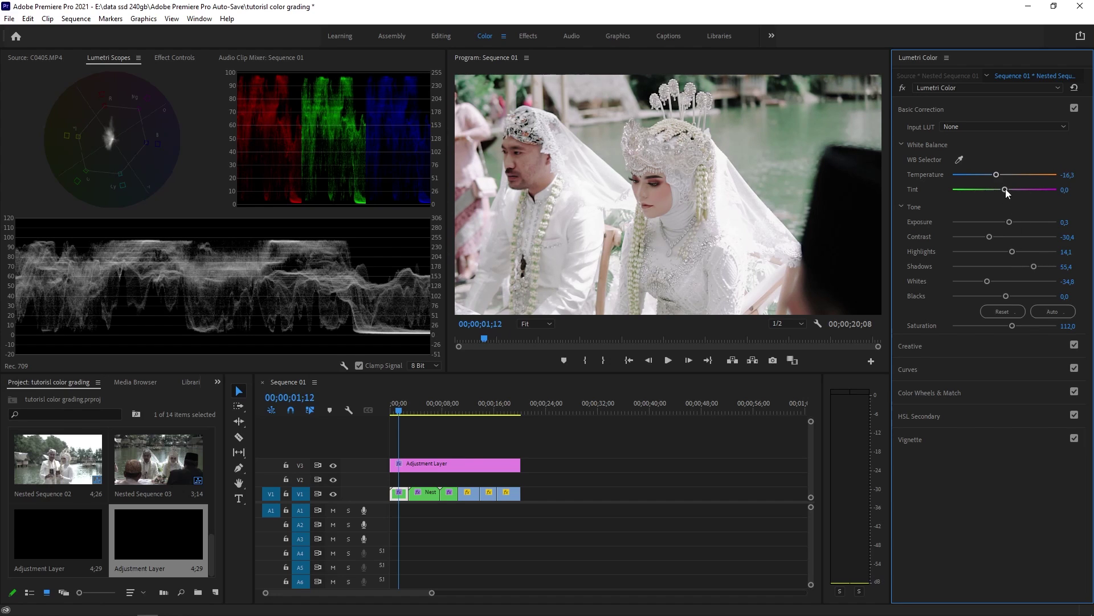
Compare Nested Sequence 01 with and without the adjustment layer by toggling the V3 track's visibility.
{"action": "left_click", "coordinate": [334, 465]}
{"action": "left_click", "coordinate": [334, 465]}
{"action": "left_click", "coordinate": [334, 465]}
{"action": "left_click", "coordinate": [334, 465]}
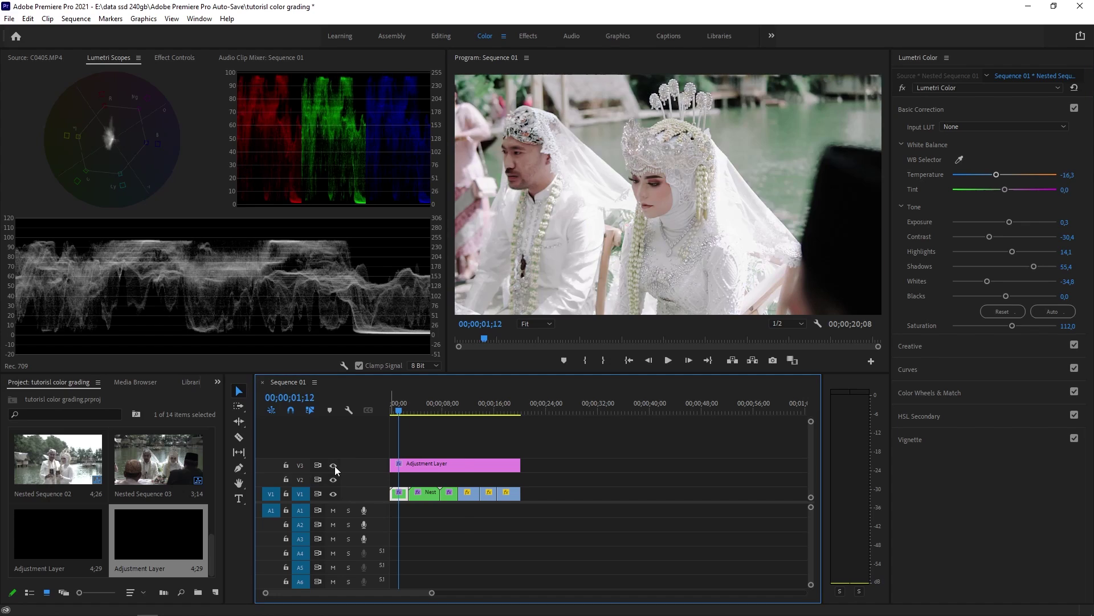
Go to clip C0095.MP4 at 00;00;11;10 and check which Creative Look is applied to the adjustment layer.
{"action": "left_click", "coordinate": [465, 409]}
{"action": "mouse_move", "coordinate": [466, 408]}
{"action": "left_mouse_down"}
{"action": "mouse_move", "coordinate": [455, 408]}
{"action": "mouse_move", "coordinate": [464, 409]}
{"action": "left_mouse_up"}
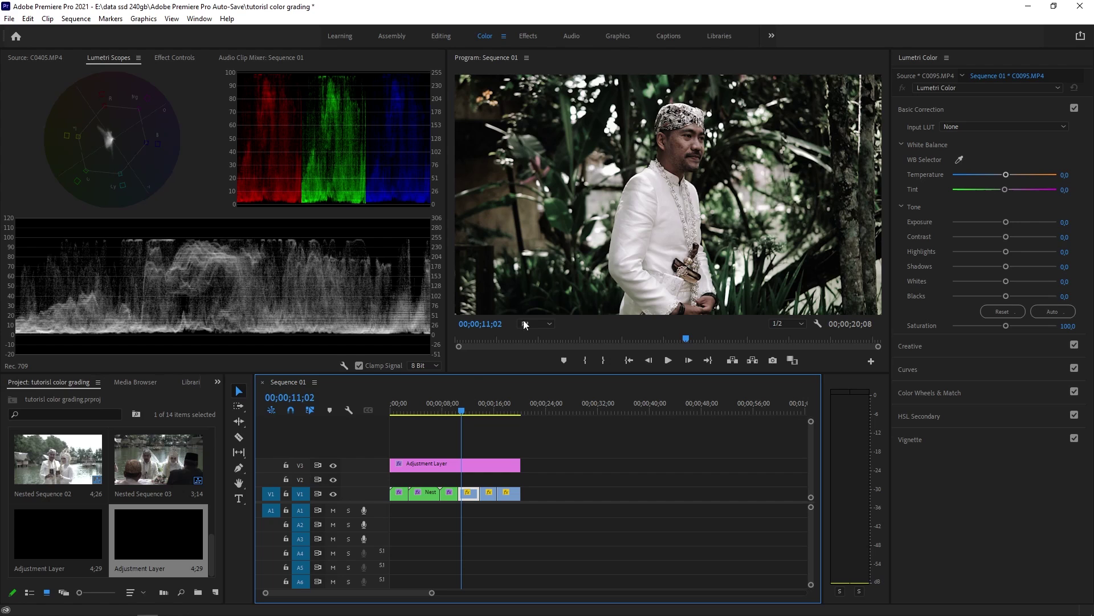
{"action": "left_click_drag", "start_coordinate": [461, 409], "coordinate": [462, 410]}
{"action": "left_click", "coordinate": [471, 458]}
{"action": "left_click", "coordinate": [474, 466]}
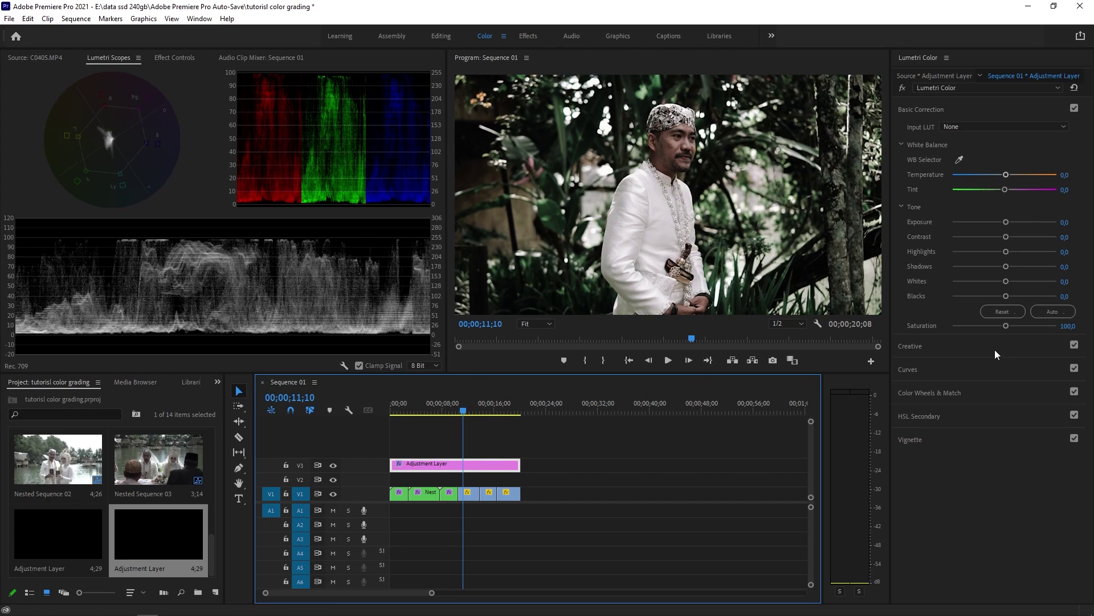
{"action": "left_click", "coordinate": [981, 348]}
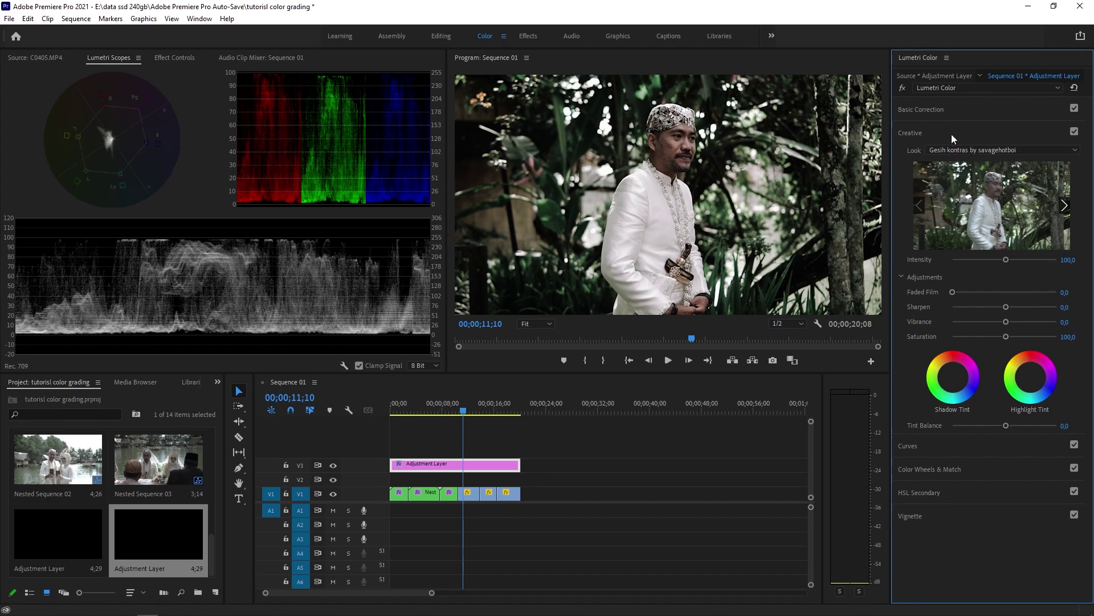
{"action": "left_click", "coordinate": [949, 149]}
{"action": "left_click", "coordinate": [950, 149]}
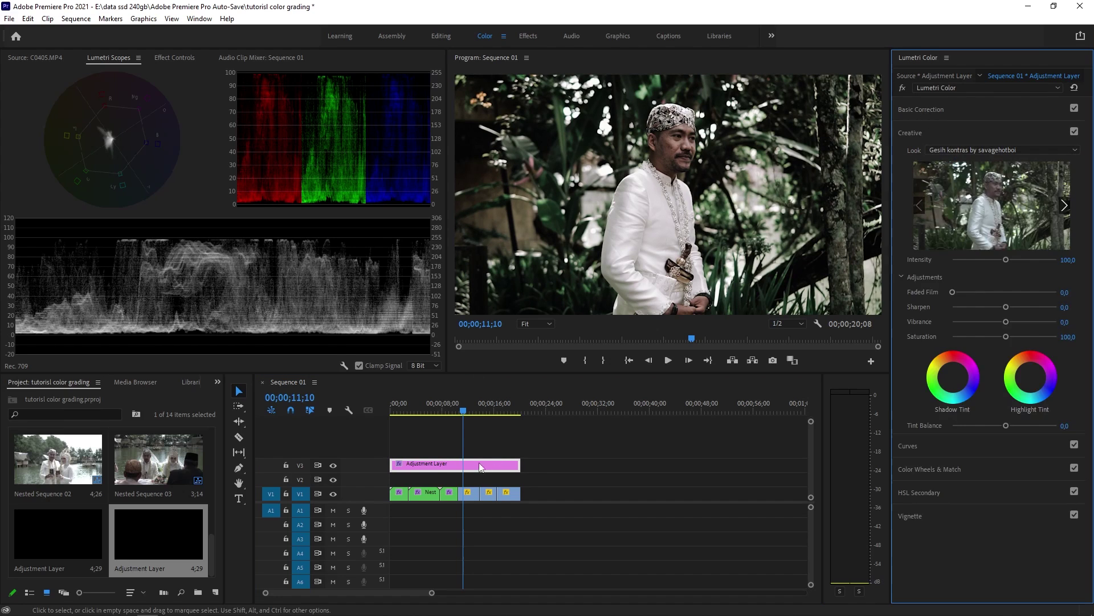
Paste the copied Lumetri Color effect onto clip C0095.MP4 in its effect settings.
{"action": "left_click", "coordinate": [467, 497]}
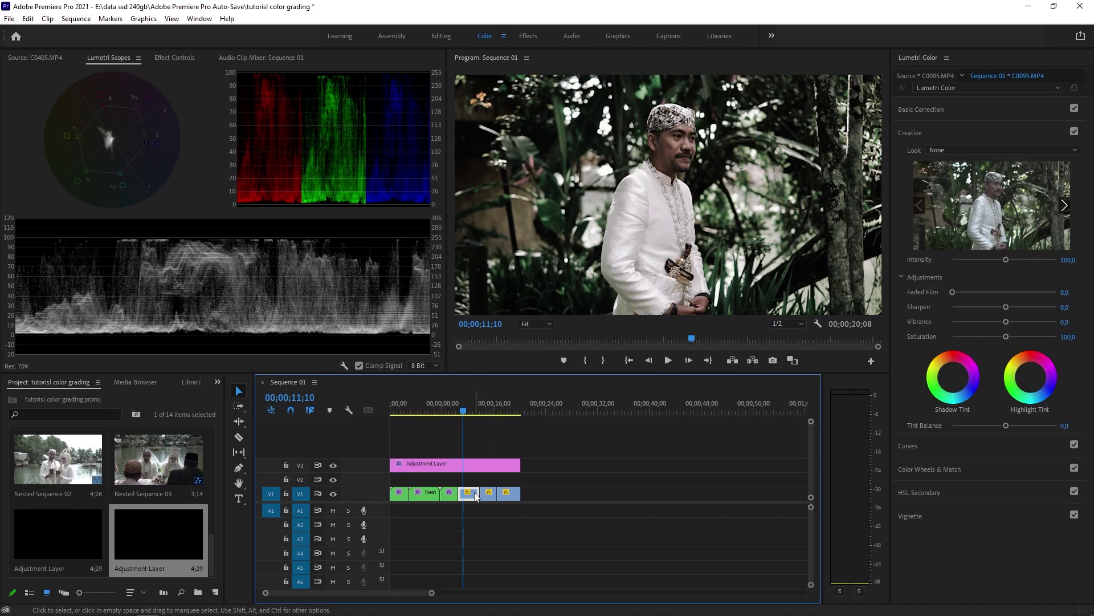
{"action": "left_click", "coordinate": [174, 58]}
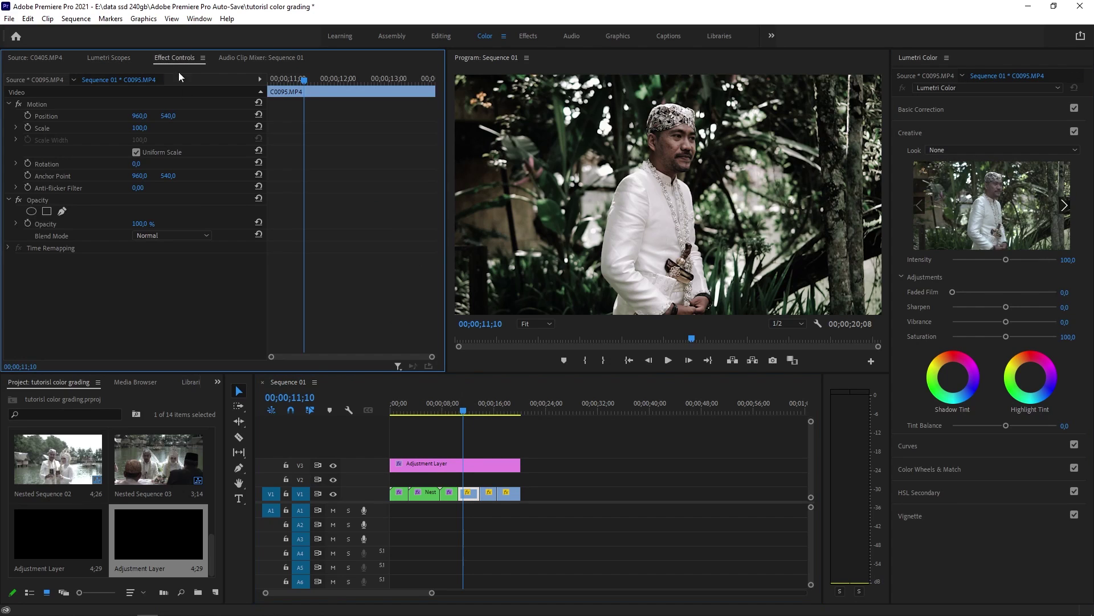
{"action": "right_click", "coordinate": [149, 278]}
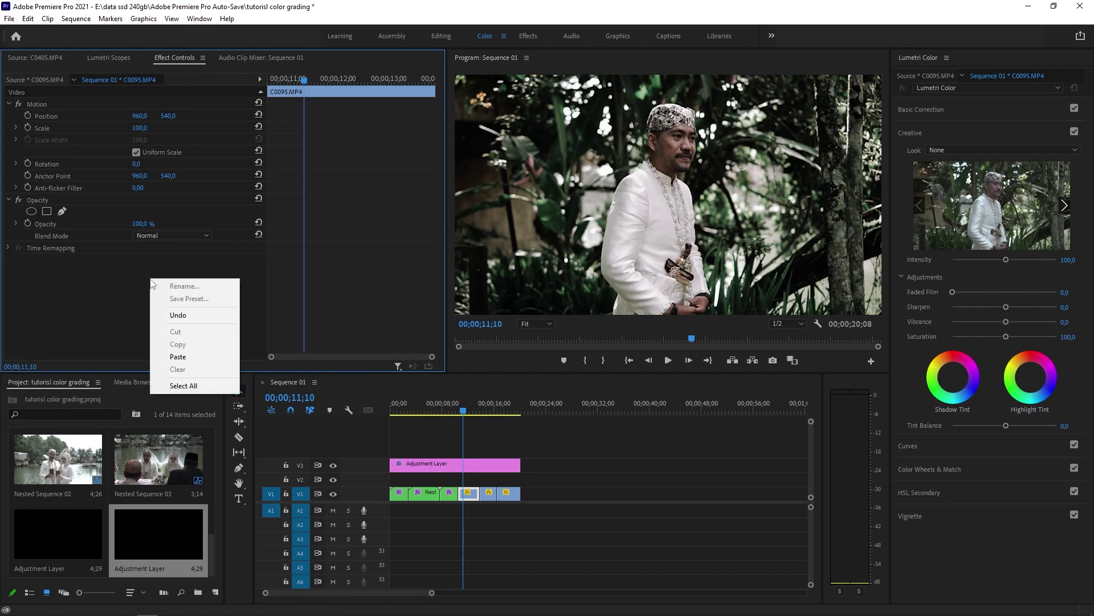
{"action": "left_click", "coordinate": [191, 356]}
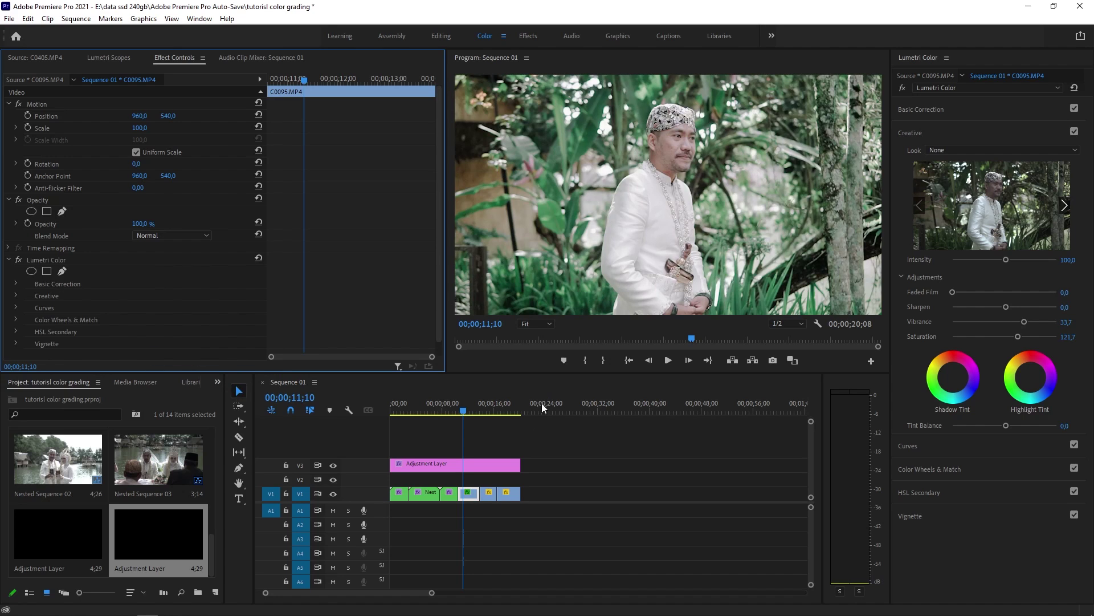
Inspect the Lumetri Color effect and its copy options on Nested Sequence 03 at 00;00;09;07, and return to C0095.MP4 at 00;00;12;06.
{"action": "left_click_drag", "start_coordinate": [463, 412], "coordinate": [446, 419]}
{"action": "left_click", "coordinate": [917, 111]}
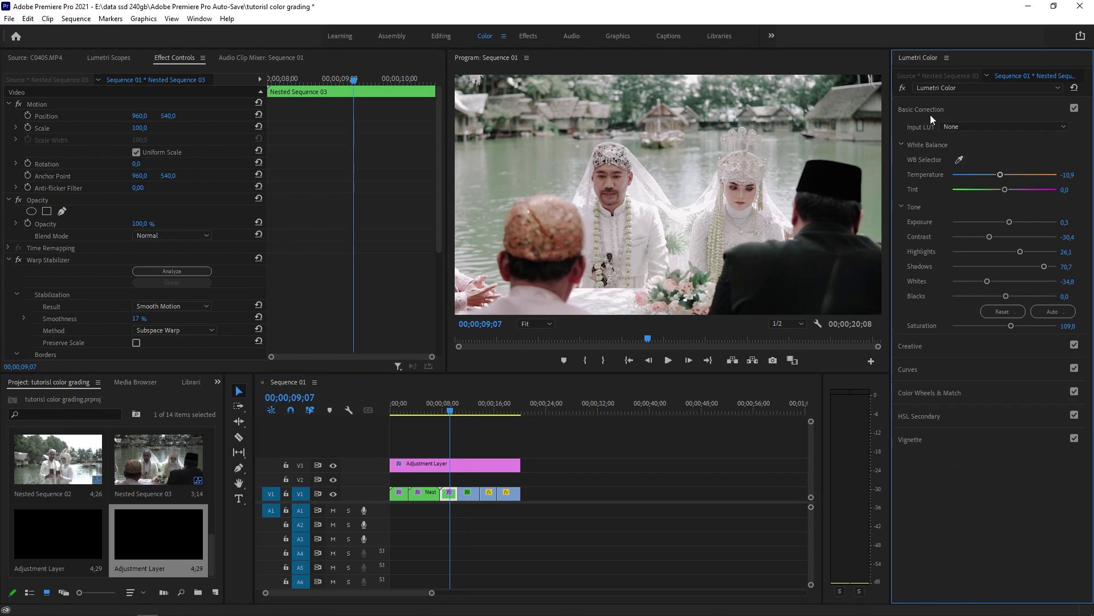
{"action": "scroll", "coordinate": [95, 329], "scroll_direction": "down", "scroll_amount": 5}
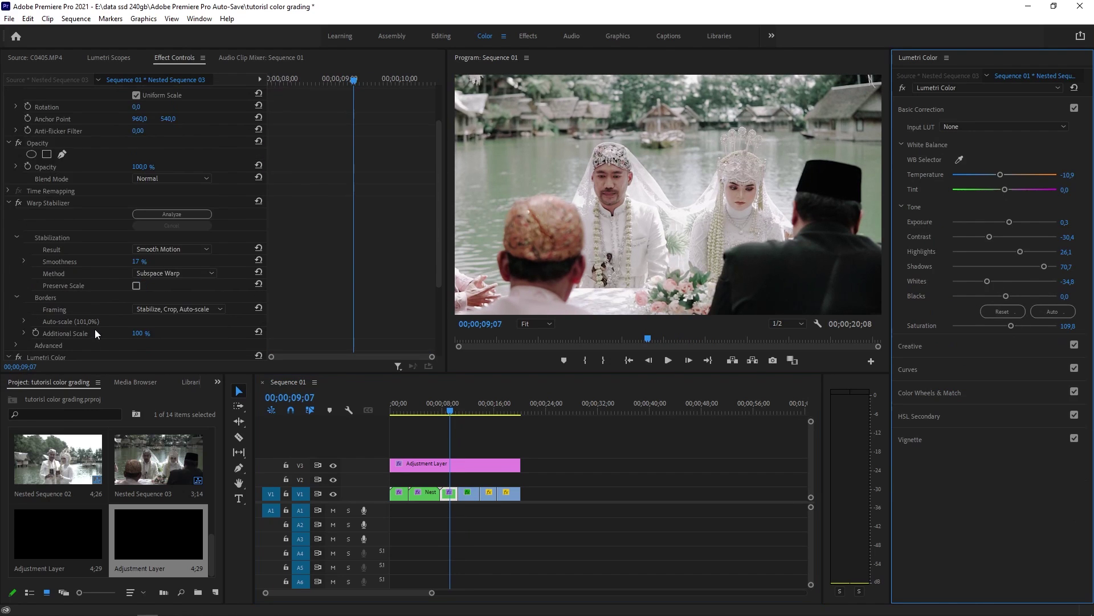
{"action": "left_click", "coordinate": [70, 302]}
{"action": "right_click", "coordinate": [69, 302]}
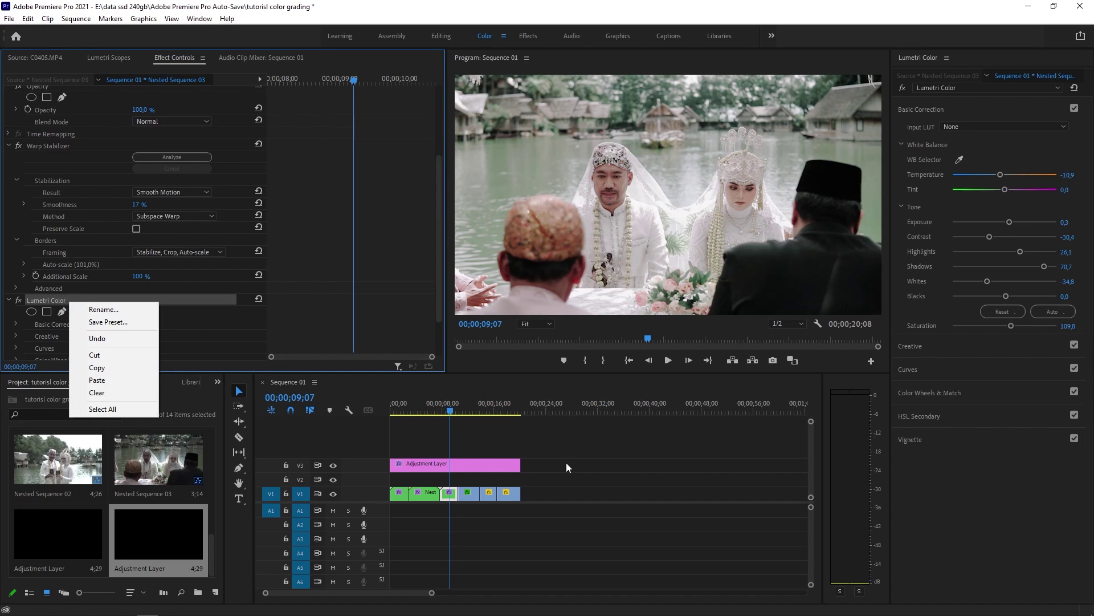
{"action": "left_click", "coordinate": [458, 410]}
{"action": "left_click_drag", "start_coordinate": [459, 409], "coordinate": [471, 408]}
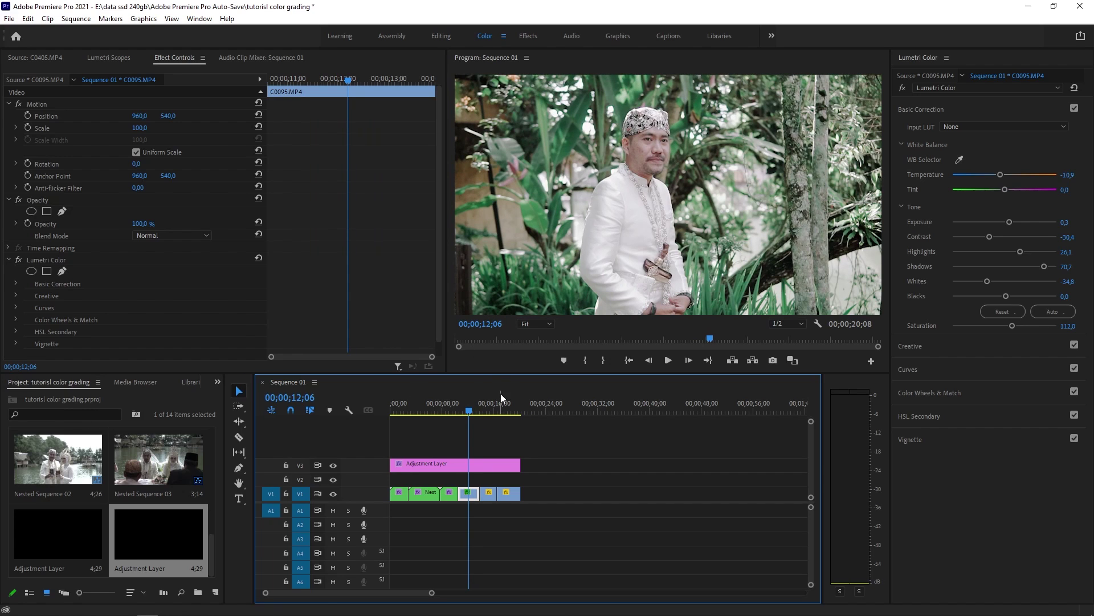
Compare clip C0095.MP4 in the Lumetri Scopes with the V3 adjustment layer track and its Basic Correction switched off and on again.
{"action": "left_click", "coordinate": [110, 58]}
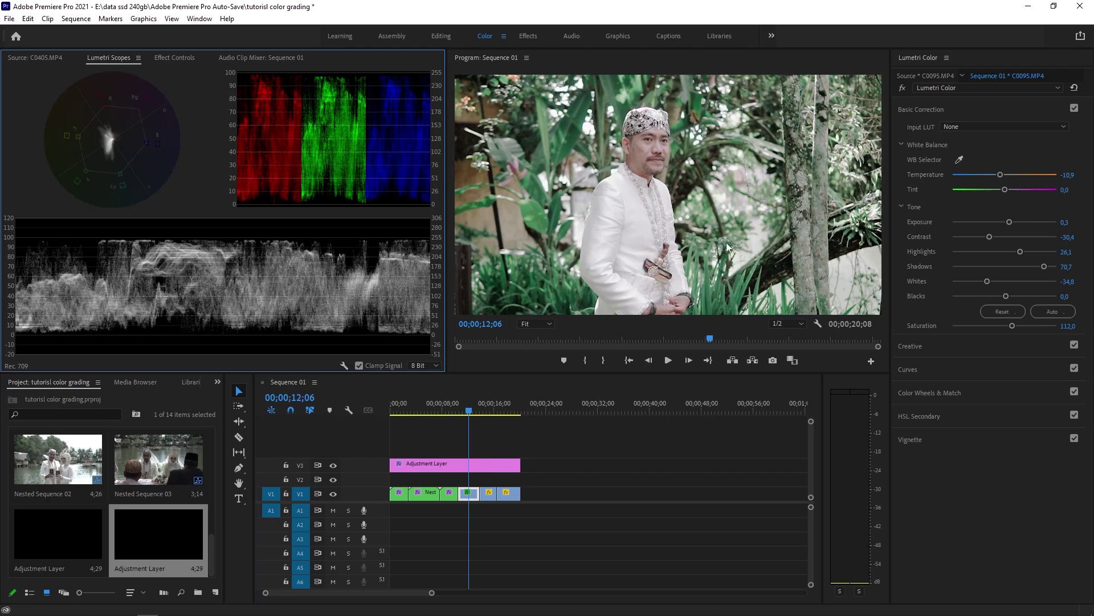
{"action": "left_click", "coordinate": [334, 465]}
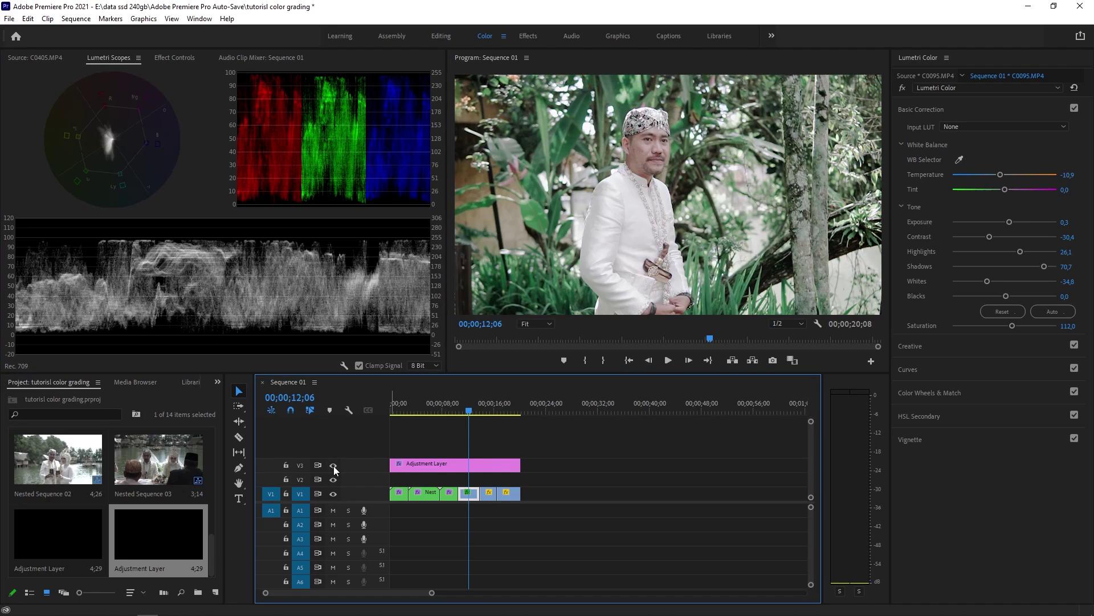
{"action": "left_click", "coordinate": [334, 467]}
{"action": "left_click", "coordinate": [1074, 108]}
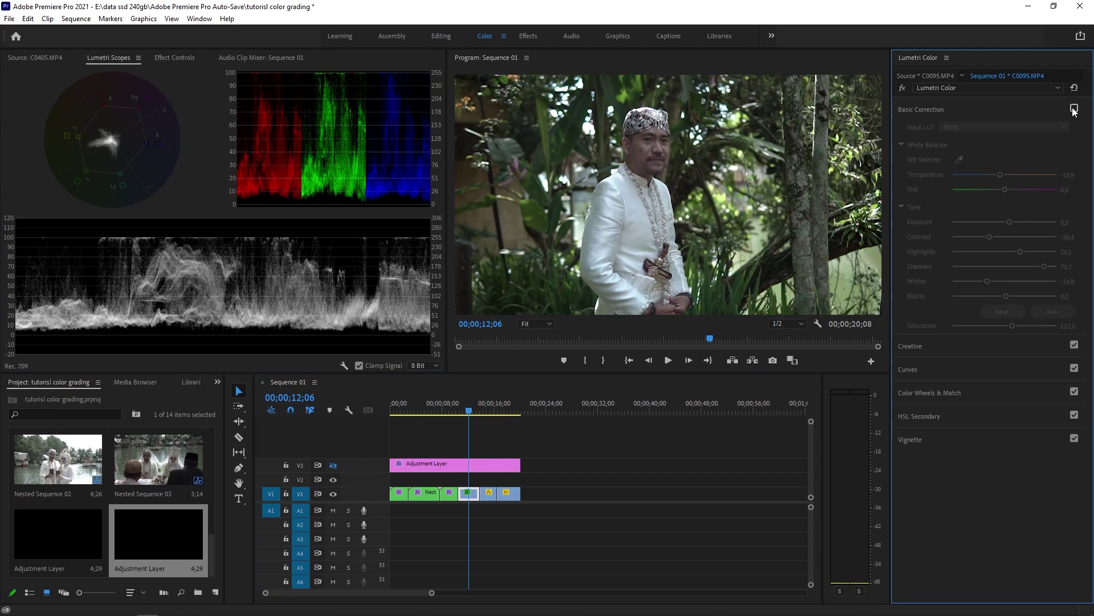
{"action": "left_click", "coordinate": [330, 469]}
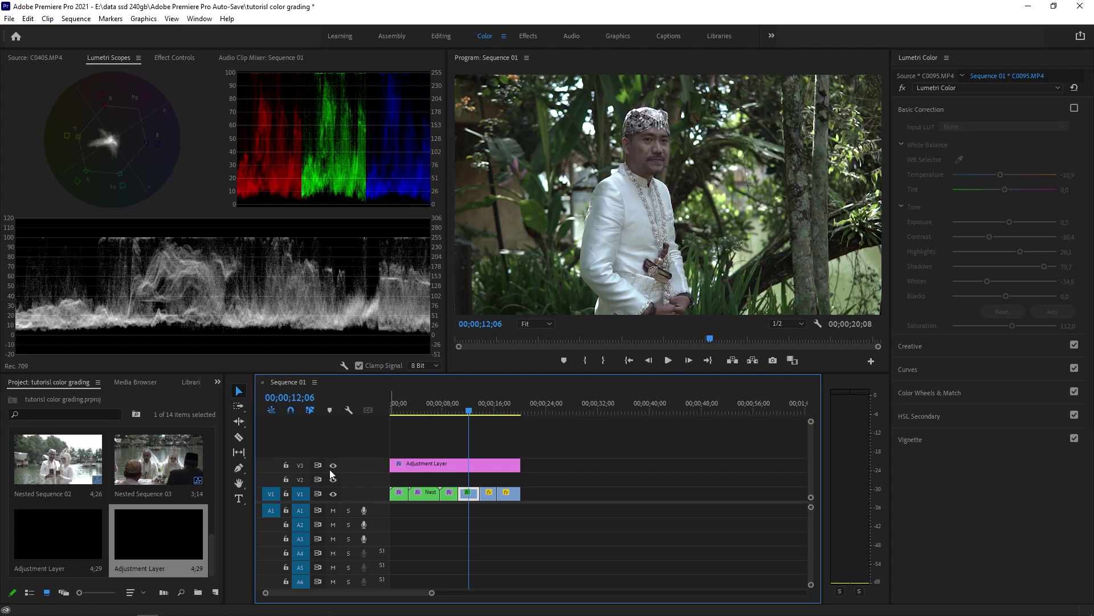
{"action": "left_click", "coordinate": [1074, 109]}
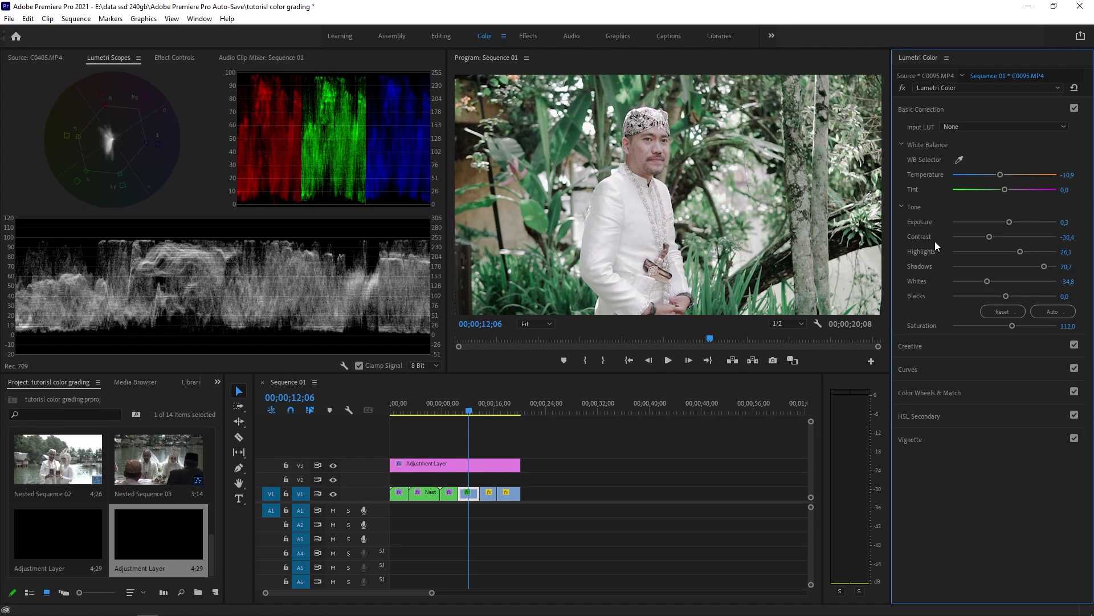
{"action": "left_click", "coordinate": [461, 418]}
{"action": "key", "text": "space"}
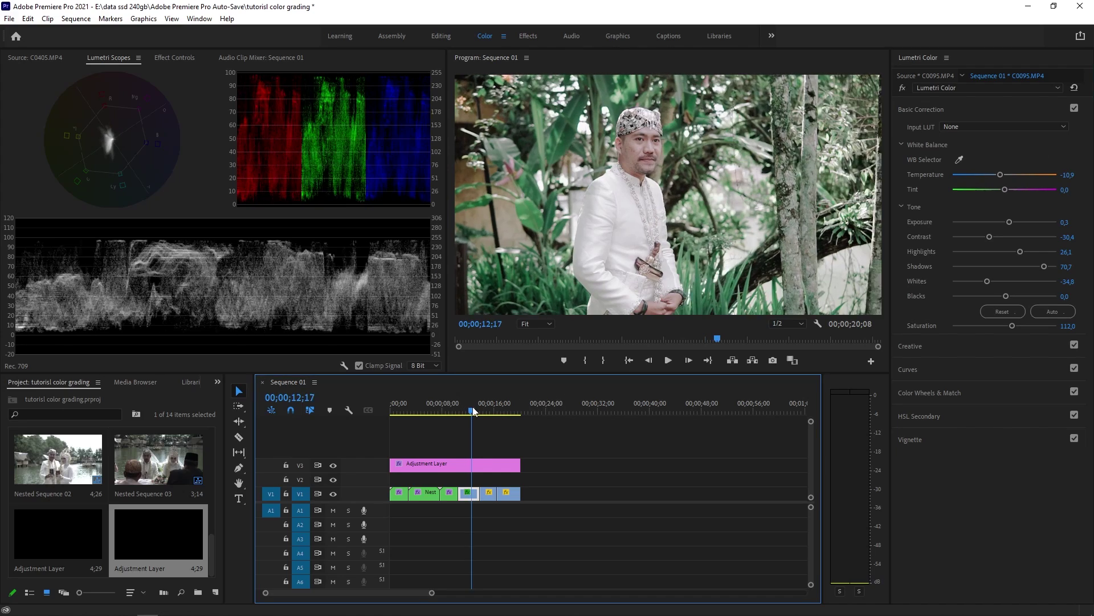
Go to clip C0401.MP4 at 00;00;14;20 and compare it with and without the V3 adjustment layer.
{"action": "left_click", "coordinate": [485, 407]}
{"action": "left_click", "coordinate": [334, 467]}
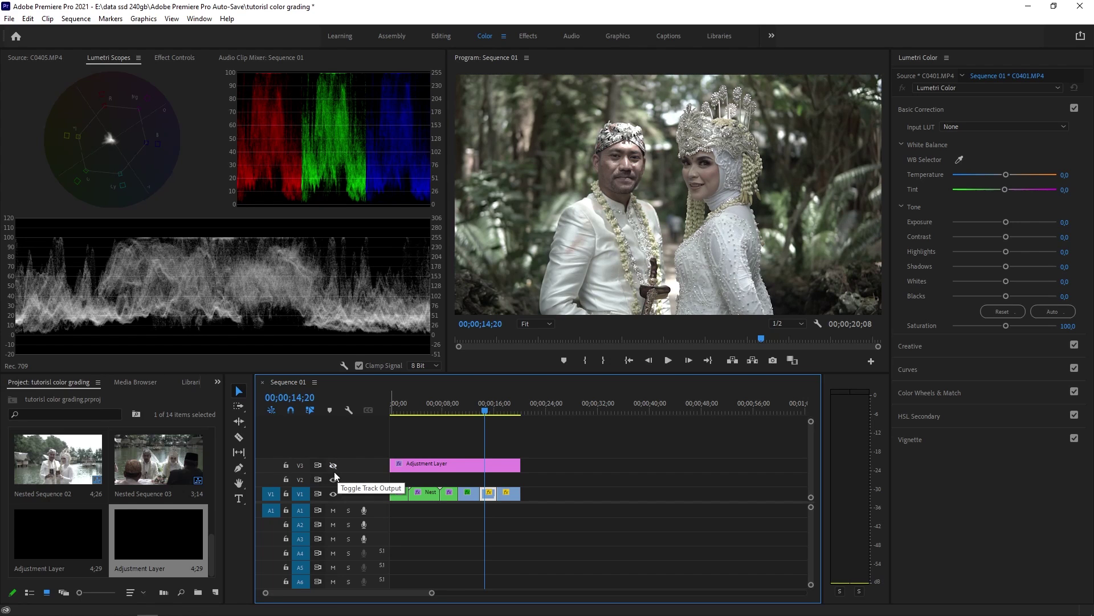
{"action": "left_click", "coordinate": [334, 471]}
Paste the copied Lumetri Color effect onto clip C0401.MP4 in its effect settings.
{"action": "left_click", "coordinate": [35, 58]}
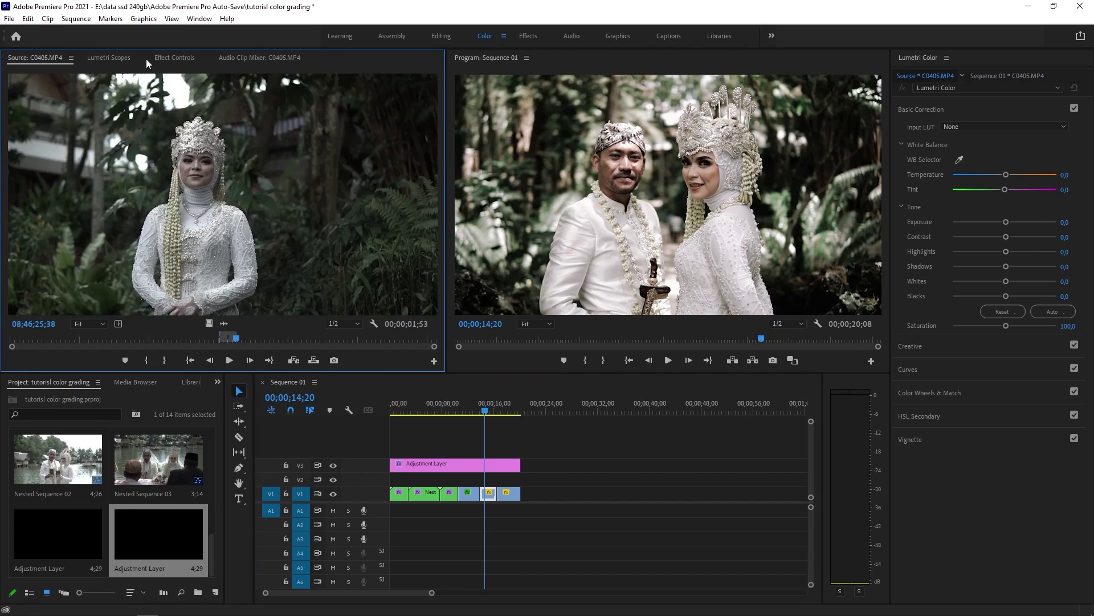
{"action": "left_click", "coordinate": [169, 59]}
{"action": "left_click", "coordinate": [490, 494]}
{"action": "right_click", "coordinate": [66, 280]}
{"action": "left_click", "coordinate": [103, 359]}
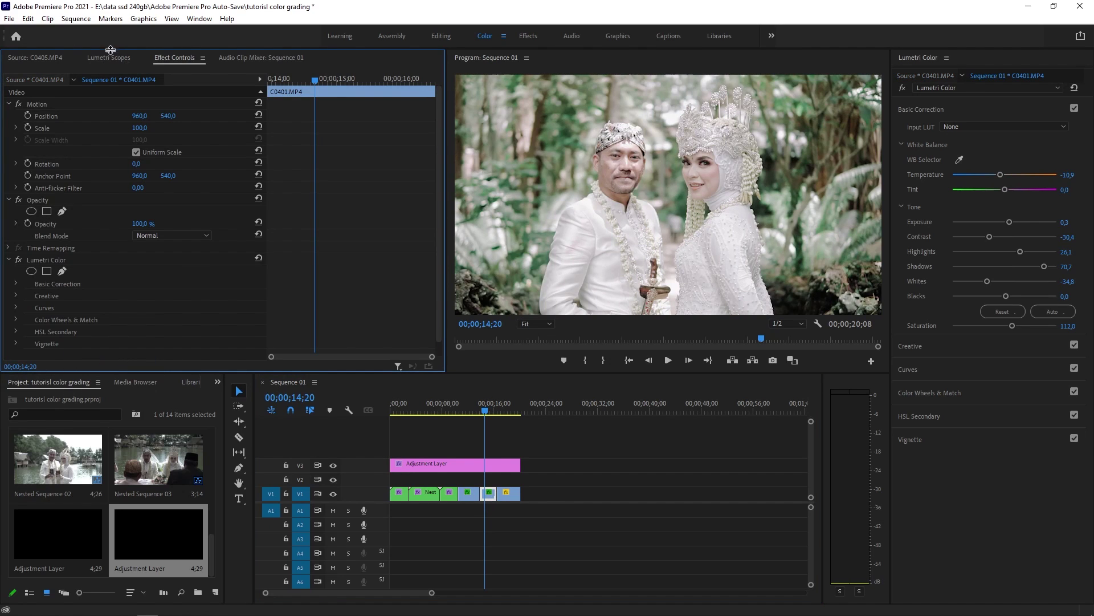
With the scopes shown, set C0401.MP4's Exposure to -0,2, Contrast to -27,2, Highlights to 38,0 and Shadows to 51,1.
{"action": "left_click", "coordinate": [108, 59]}
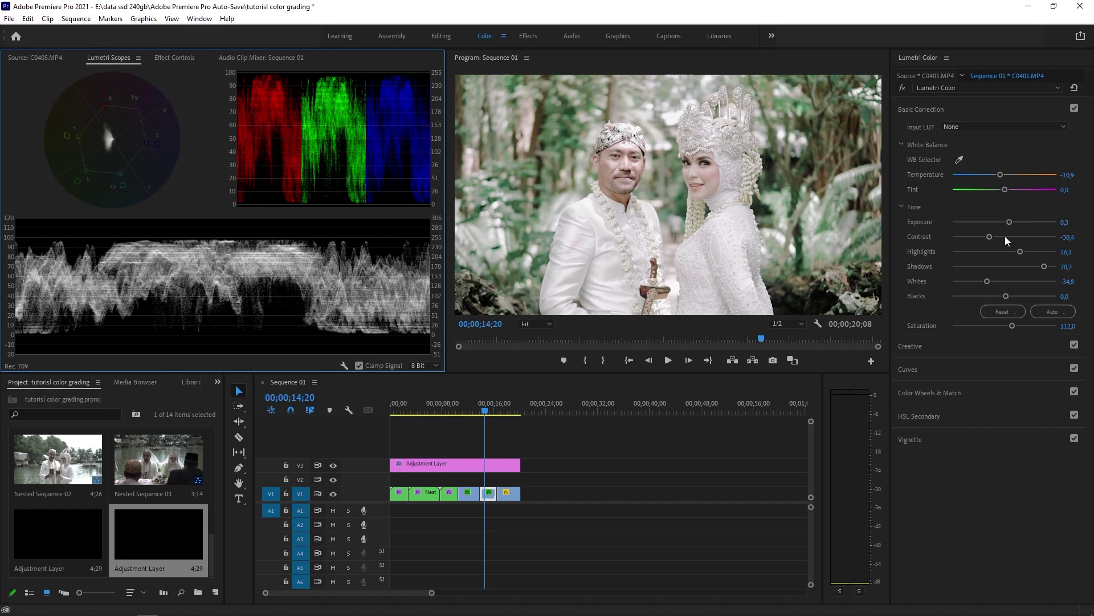
{"action": "left_click_drag", "start_coordinate": [1010, 224], "coordinate": [1003, 222]}
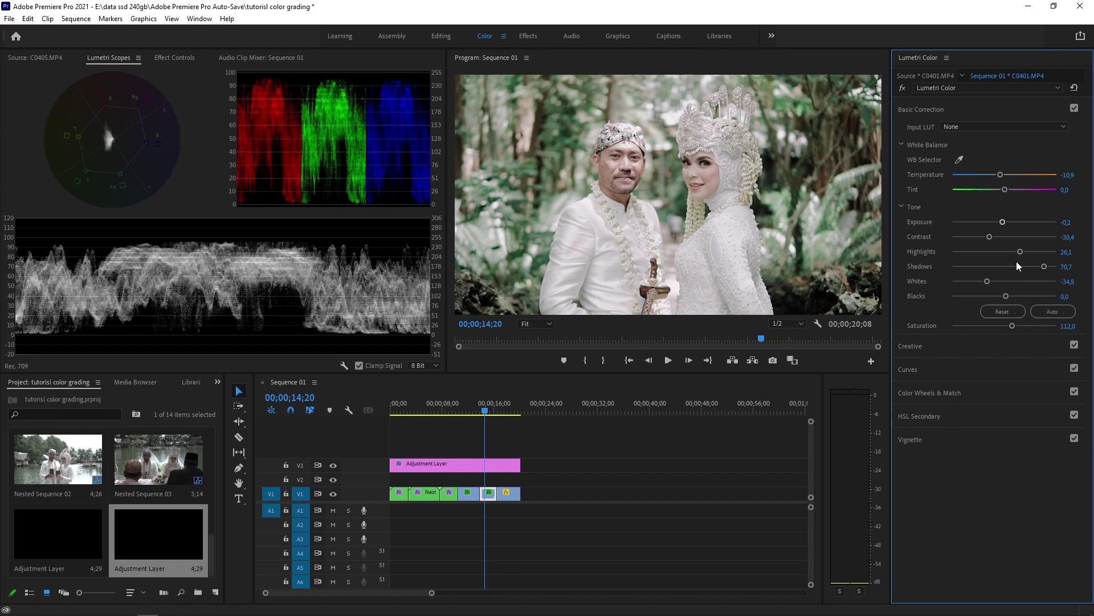
{"action": "left_click_drag", "start_coordinate": [1042, 267], "coordinate": [1026, 268]}
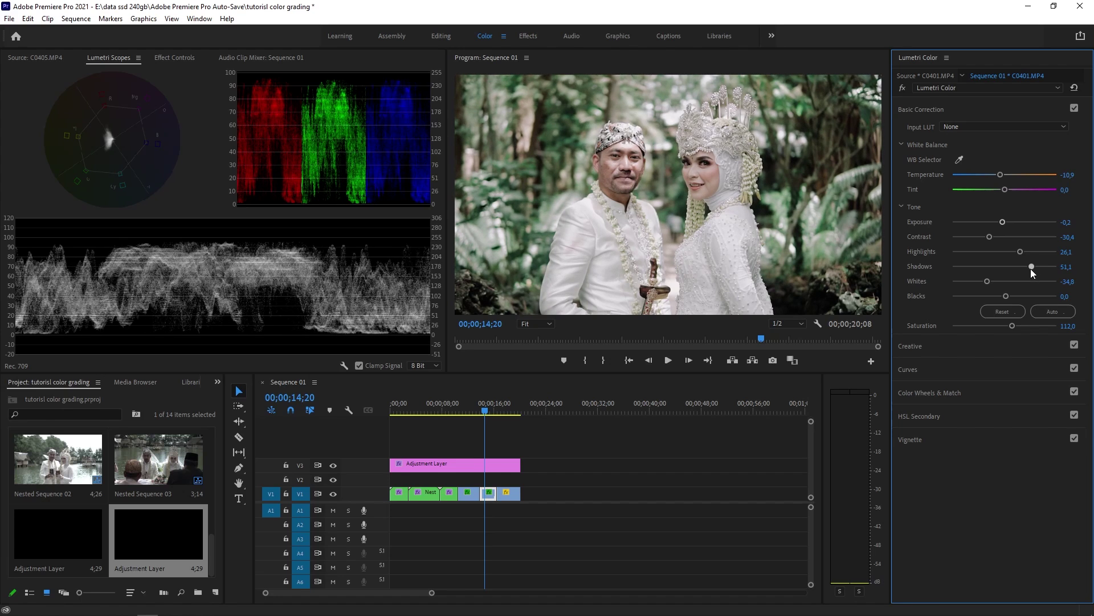
{"action": "mouse_move", "coordinate": [988, 236]}
{"action": "left_mouse_down"}
{"action": "mouse_move", "coordinate": [1054, 264]}
{"action": "mouse_move", "coordinate": [942, 255]}
{"action": "mouse_move", "coordinate": [986, 257]}
{"action": "left_mouse_up"}
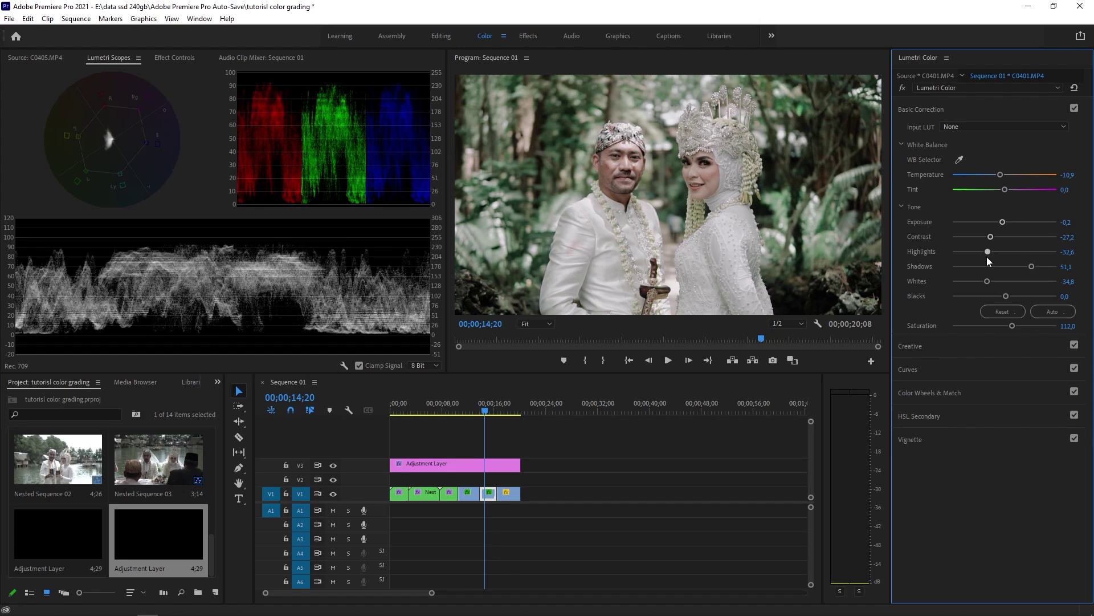
{"action": "left_click_drag", "start_coordinate": [986, 257], "coordinate": [1023, 268]}
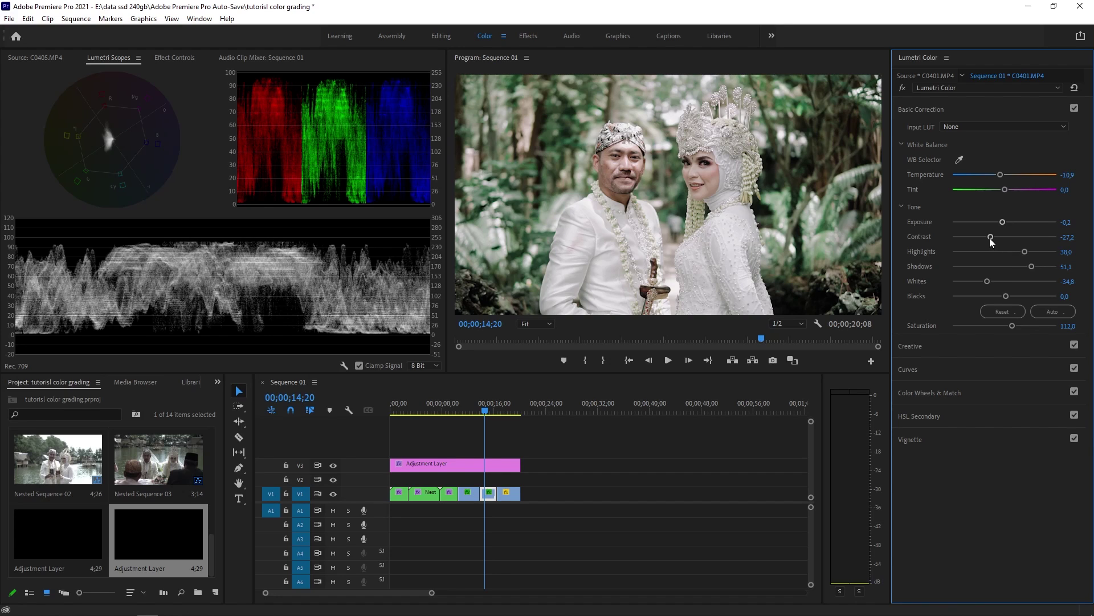
Try a warmer, more contrasty look on C0401.MP4 with Temperature 15,2, Contrast 37,0, Highlights 25,0 and Shadows 84,8.
{"action": "left_click_drag", "start_coordinate": [992, 237], "coordinate": [1027, 241]}
{"action": "left_click_drag", "start_coordinate": [999, 175], "coordinate": [1013, 177]}
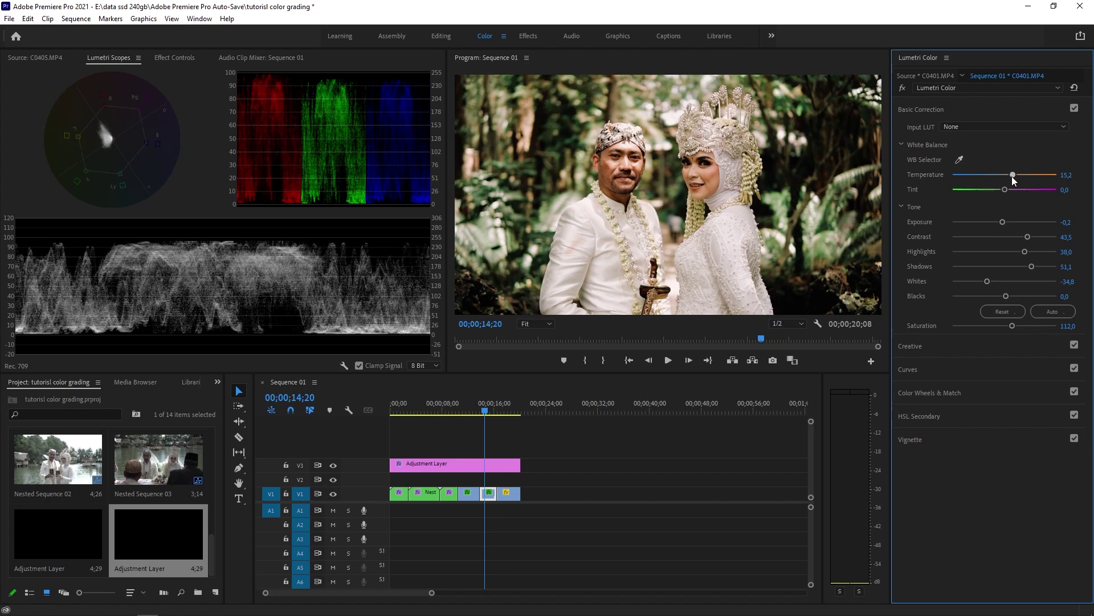
{"action": "left_click_drag", "start_coordinate": [1029, 238], "coordinate": [1048, 272]}
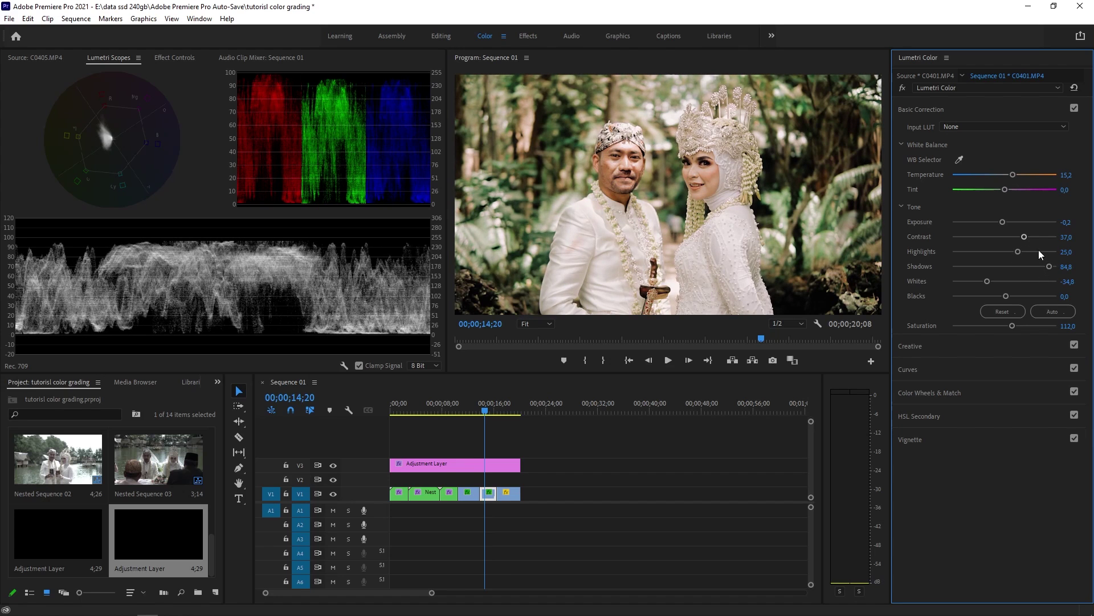
Undo the warmer Temperature, the raised Contrast and the latest Highlights and Shadows changes on C0401.MP4.
{"action": "key", "text": "super+x"}
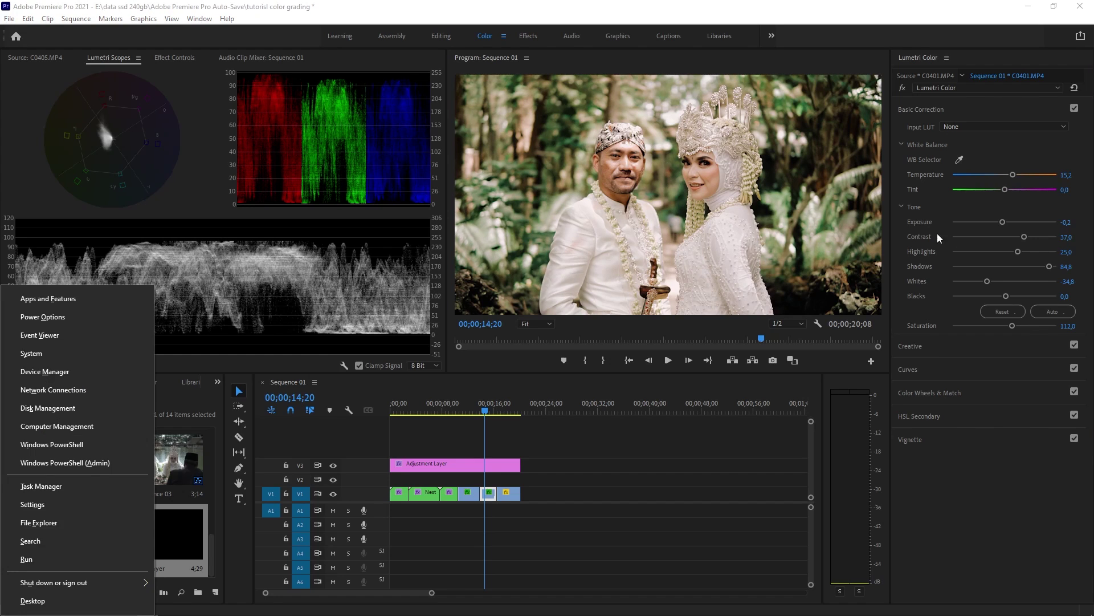
{"action": "key", "text": "Escape"}
{"action": "key", "text": "ctrl+z"}
{"action": "key", "text": "ctrl+z"}
{"action": "key", "text": "ctrl+z"}
{"action": "key", "text": "ctrl+z"}
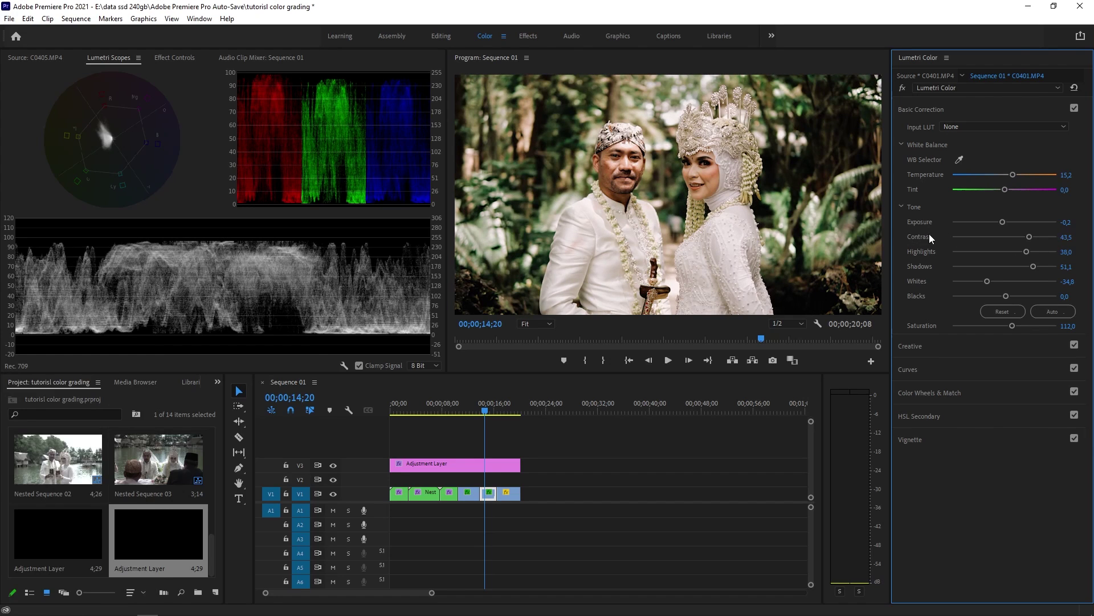
{"action": "key", "text": "ctrl+z"}
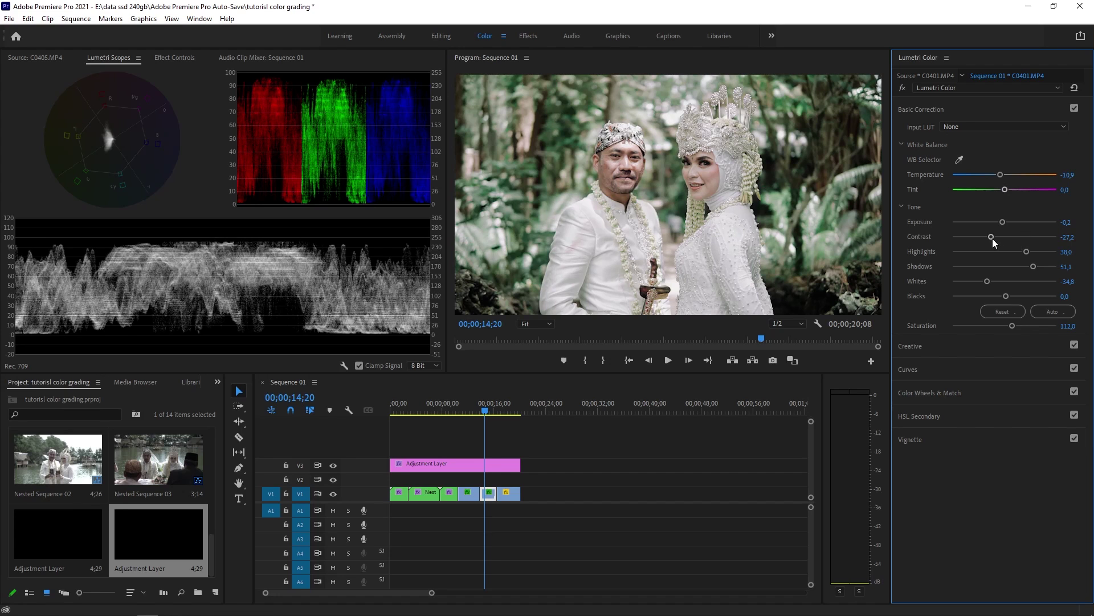
Set C0401.MP4's Creative Vibrance to 58,7 and Saturation to 151,1, comparing weaker and maximum settings on the way.
{"action": "left_click", "coordinate": [991, 346]}
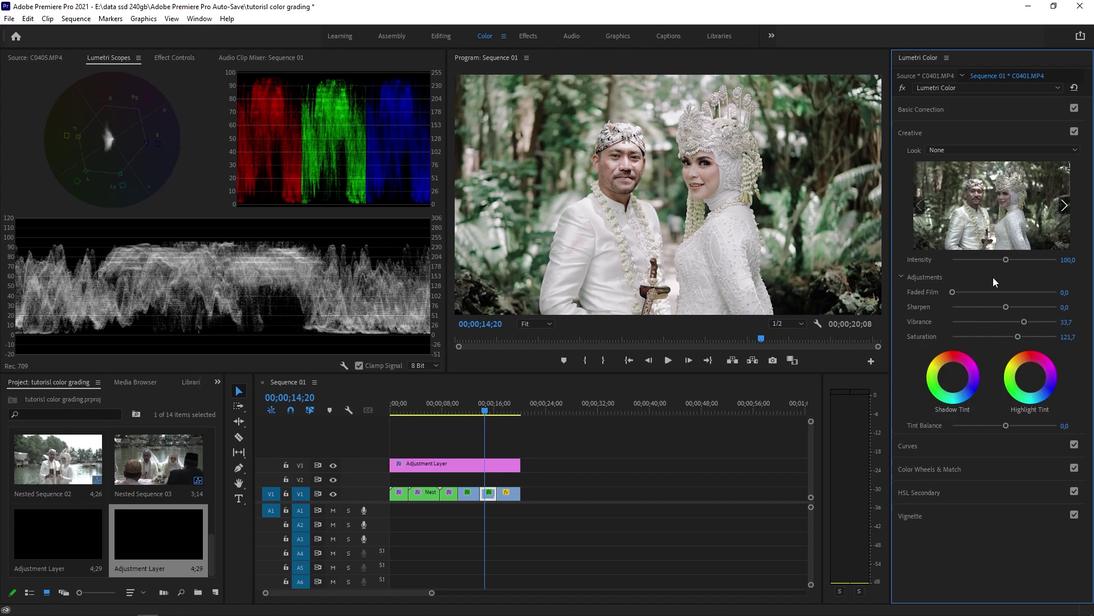
{"action": "left_click_drag", "start_coordinate": [1024, 322], "coordinate": [1027, 328]}
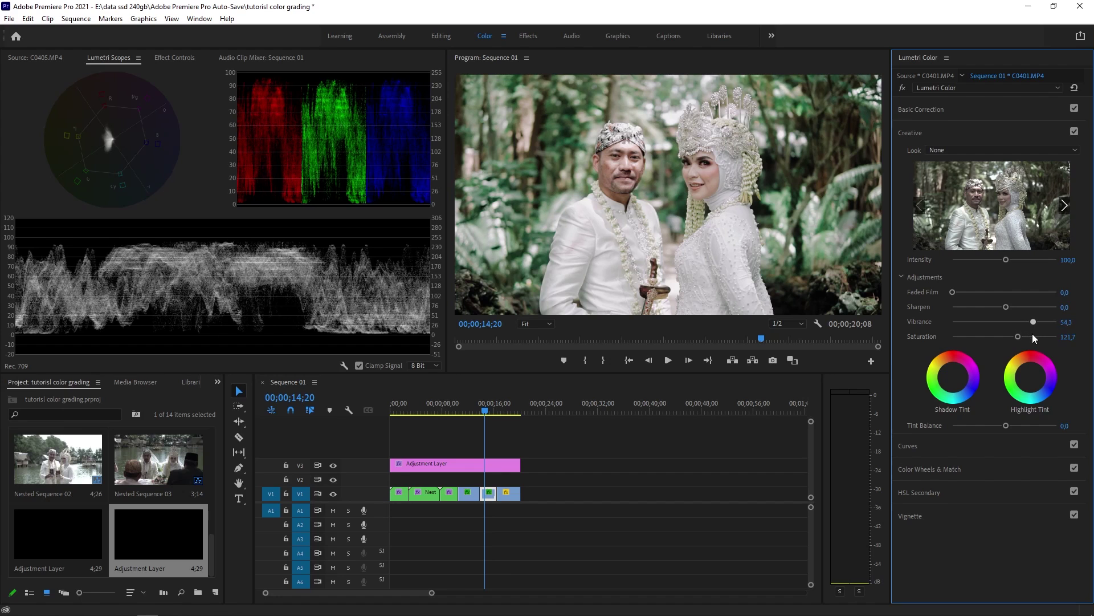
{"action": "left_click_drag", "start_coordinate": [1018, 335], "coordinate": [1023, 338]}
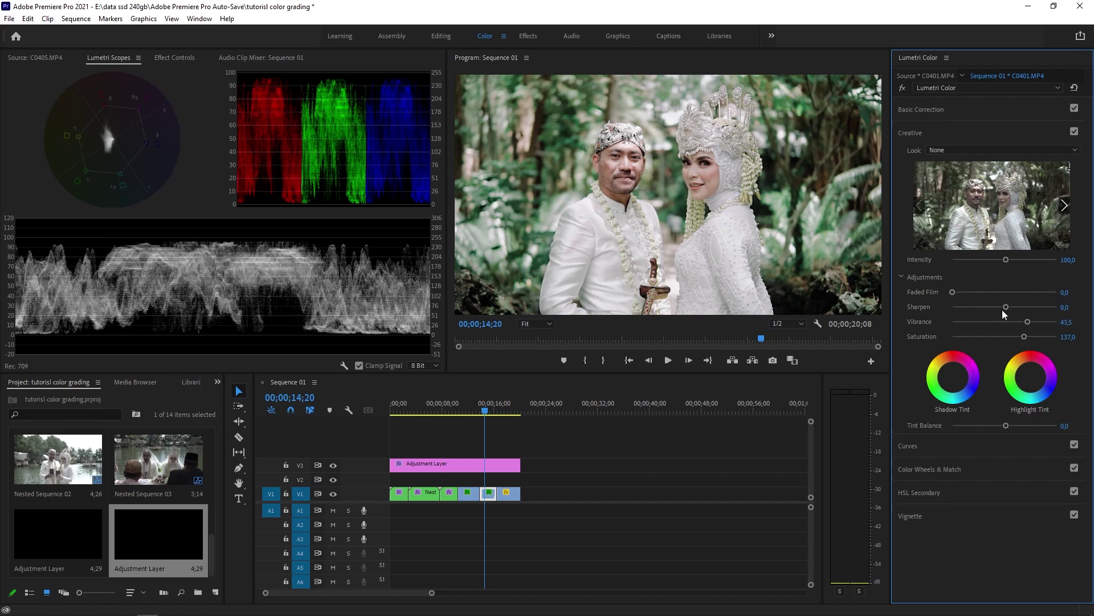
{"action": "mouse_move", "coordinate": [1024, 337]}
{"action": "left_mouse_down"}
{"action": "mouse_move", "coordinate": [1030, 323]}
{"action": "mouse_move", "coordinate": [1020, 322]}
{"action": "left_mouse_up"}
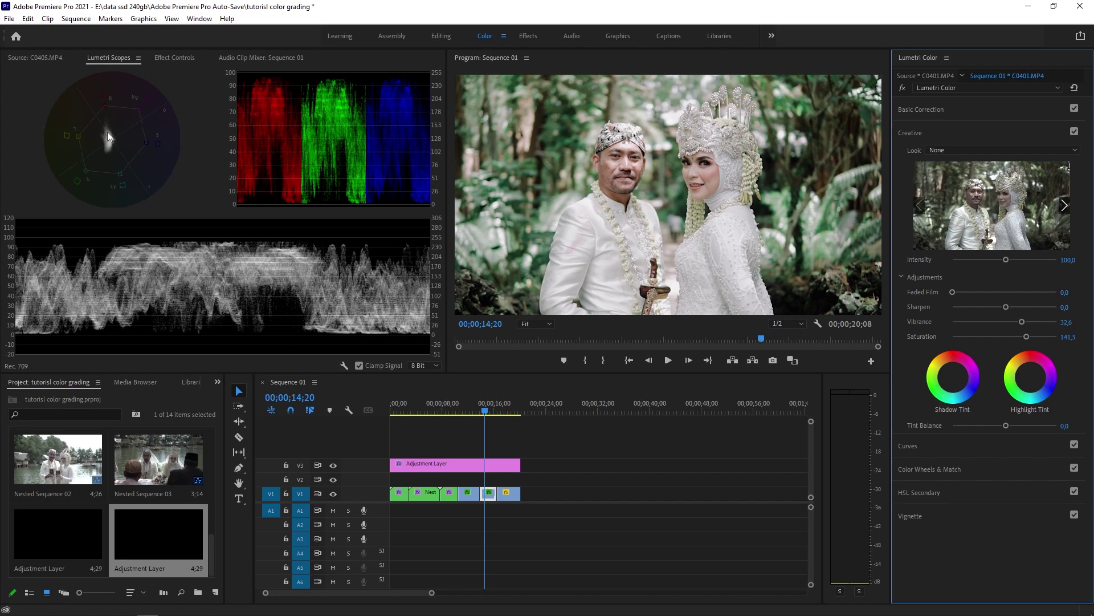
{"action": "left_click_drag", "start_coordinate": [1027, 337], "coordinate": [1087, 352]}
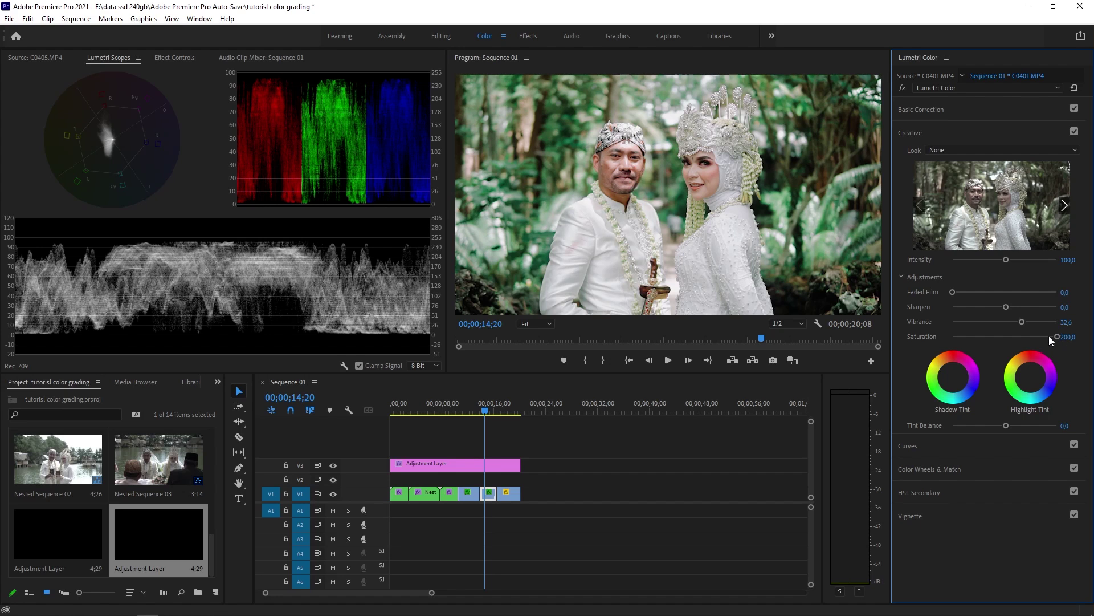
{"action": "mouse_move", "coordinate": [1056, 336]}
{"action": "left_mouse_down"}
{"action": "mouse_move", "coordinate": [1022, 337]}
{"action": "mouse_move", "coordinate": [1043, 337]}
{"action": "mouse_move", "coordinate": [1029, 325]}
{"action": "mouse_move", "coordinate": [1075, 340]}
{"action": "left_mouse_up"}
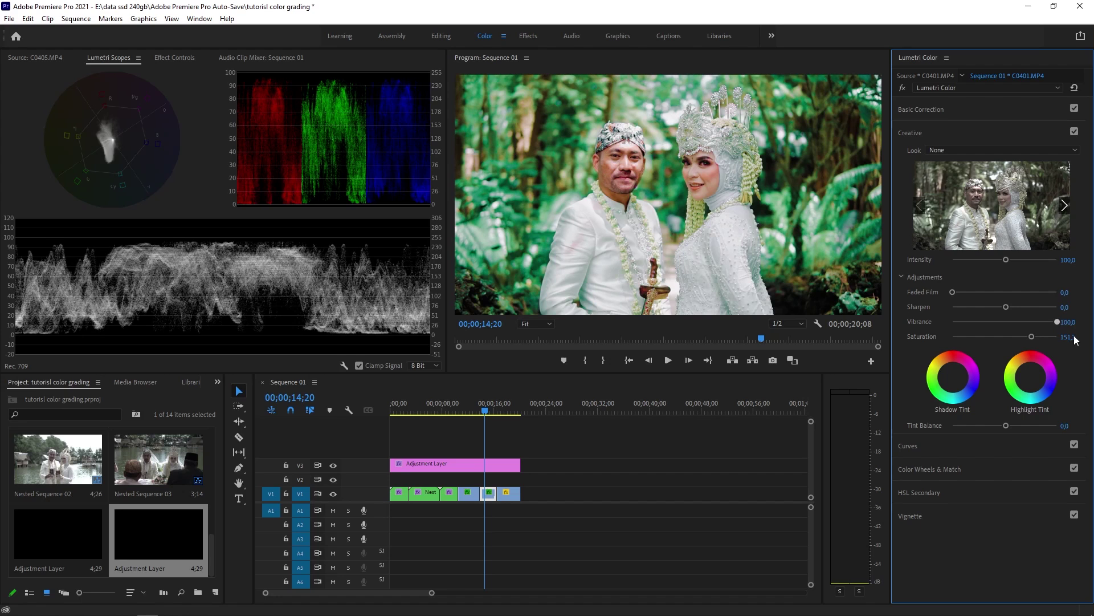
{"action": "left_click_drag", "start_coordinate": [1057, 321], "coordinate": [1031, 324]}
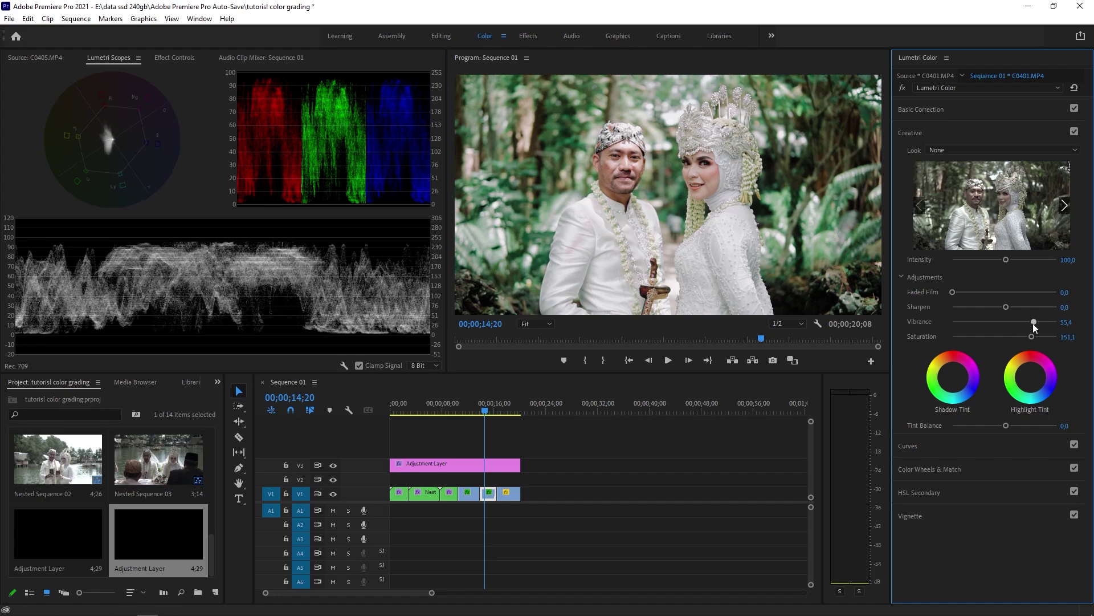
{"action": "left_click_drag", "start_coordinate": [1034, 324], "coordinate": [1036, 323]}
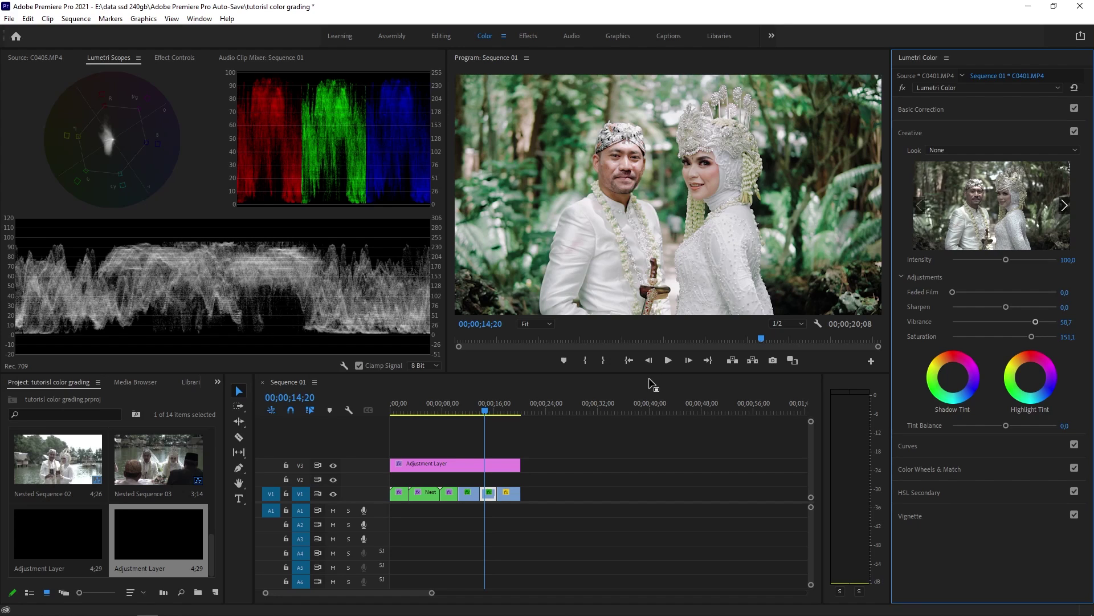
Cool C0401.MP4 slightly by lowering its Temperature in Basic Correction.
{"action": "left_click", "coordinate": [963, 108]}
{"action": "left_click", "coordinate": [959, 117]}
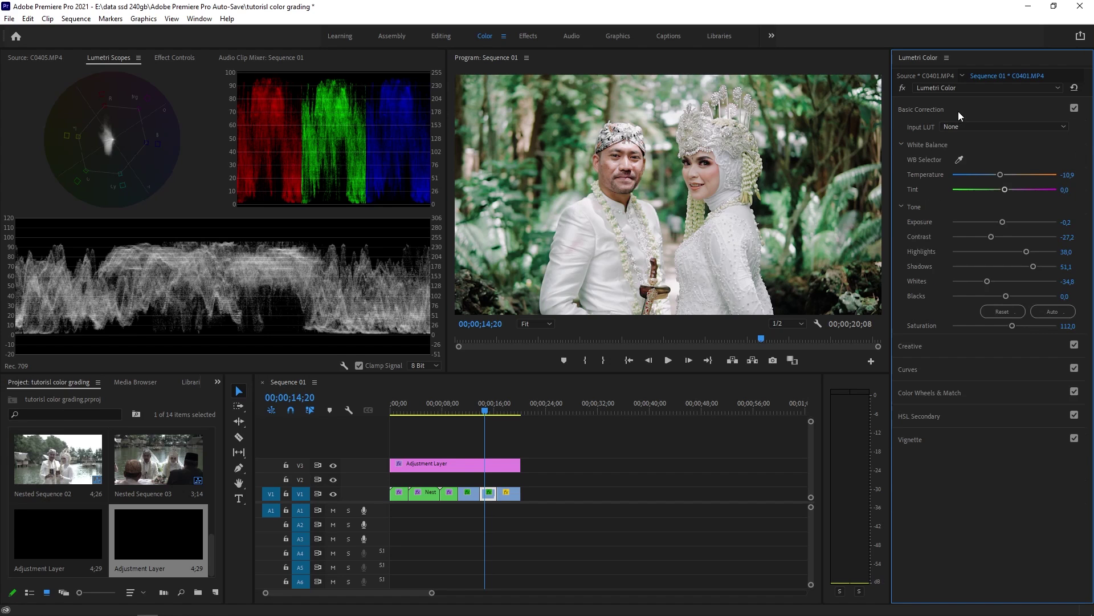
{"action": "left_click_drag", "start_coordinate": [1002, 178], "coordinate": [997, 177]}
Review the grading on C0095.MP4 and the three nested sequences before it, going back to 00;00;02;01.
{"action": "left_click", "coordinate": [477, 406]}
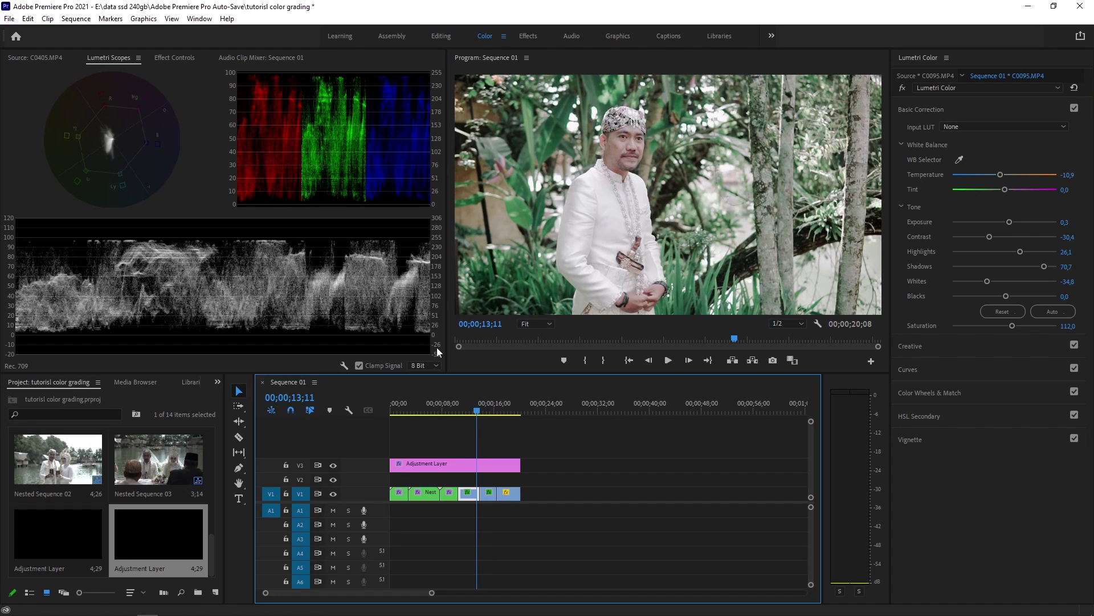
{"action": "left_click", "coordinate": [452, 406]}
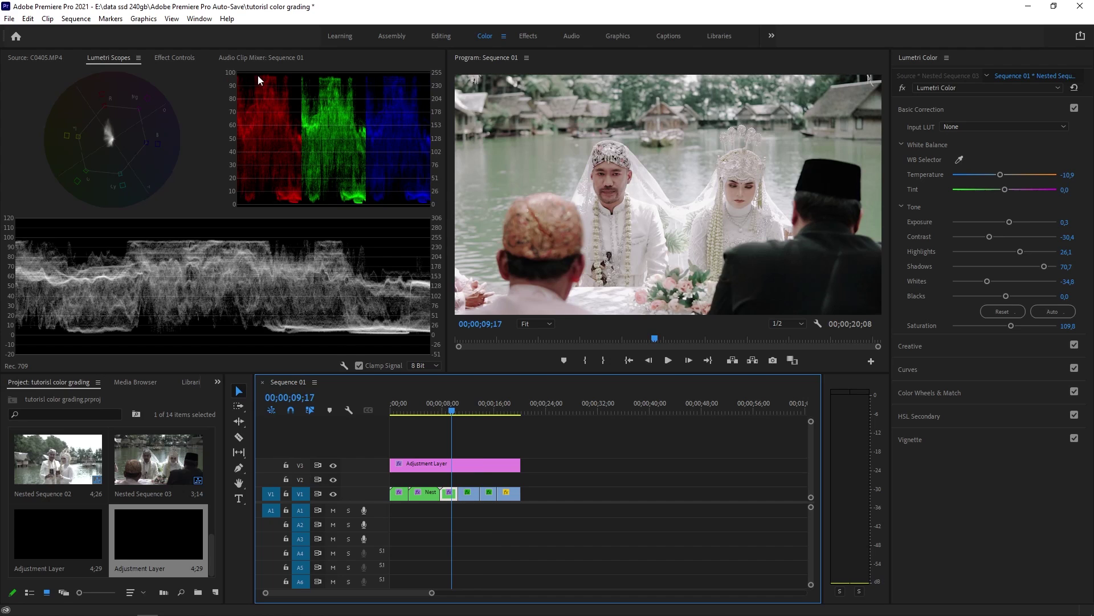
{"action": "left_click", "coordinate": [411, 406]}
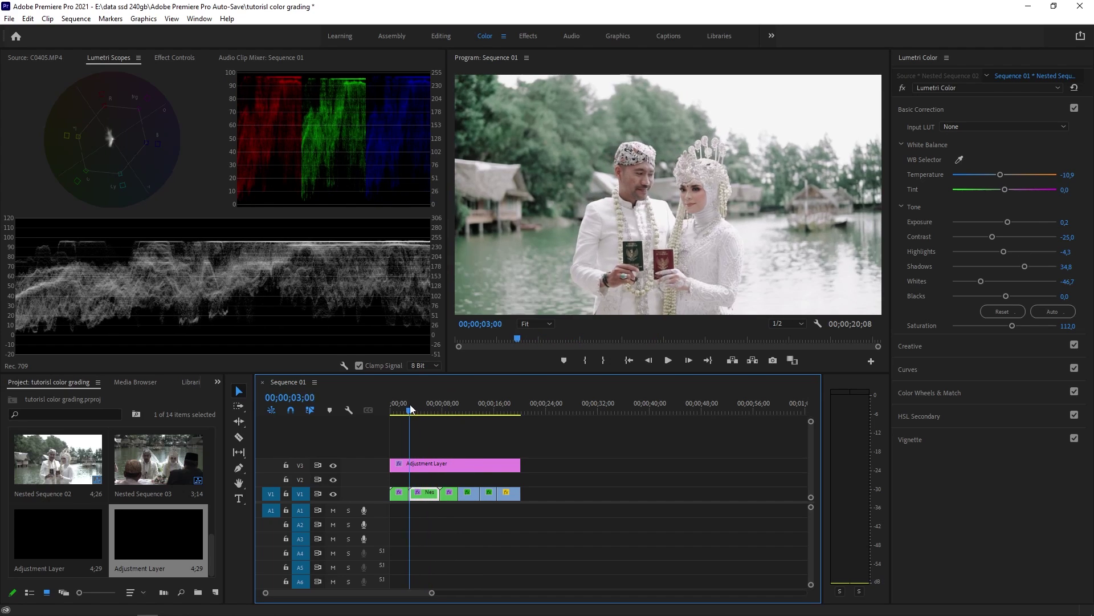
{"action": "left_click", "coordinate": [404, 407]}
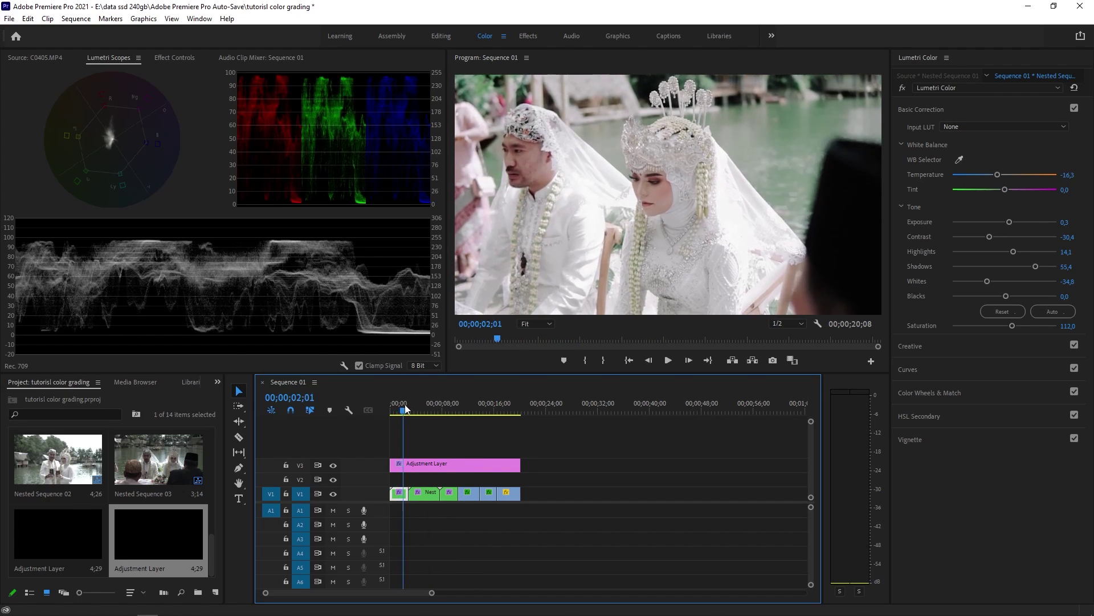
Lift C0405.MP4's tones in Basic Correction by setting Shadows to 64,1 and Highlights to 37,0.
{"action": "left_click", "coordinate": [507, 407]}
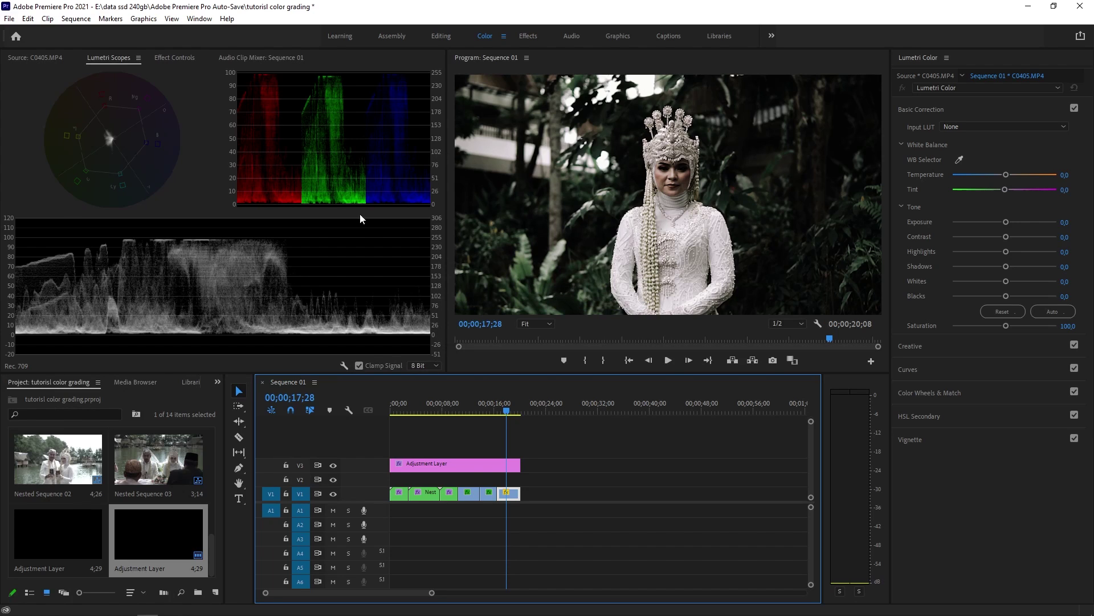
{"action": "left_click", "coordinate": [174, 58]}
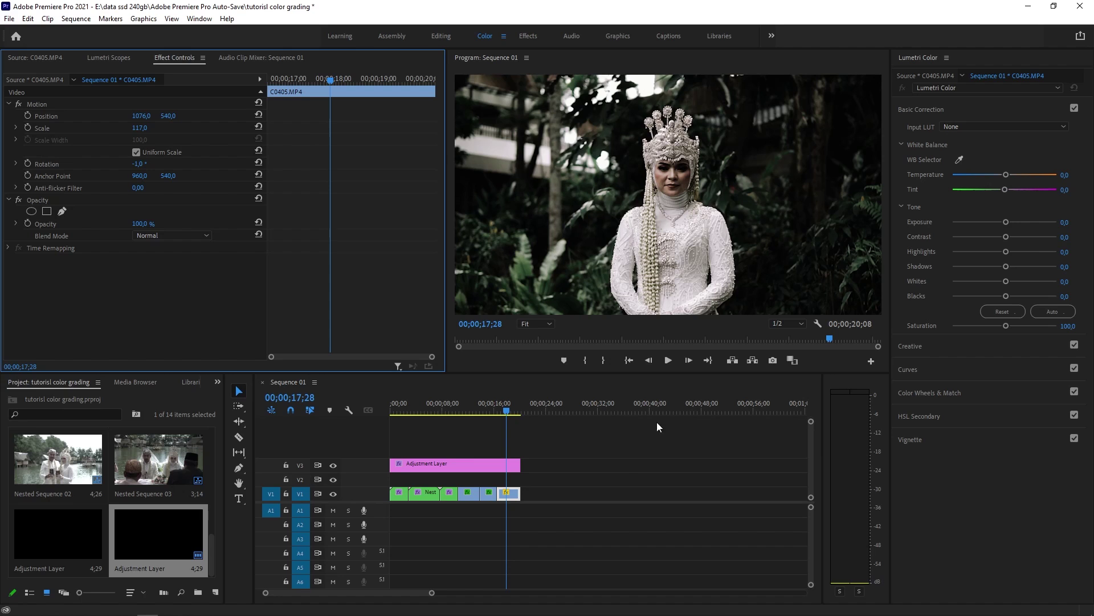
{"action": "left_click", "coordinate": [1018, 220]}
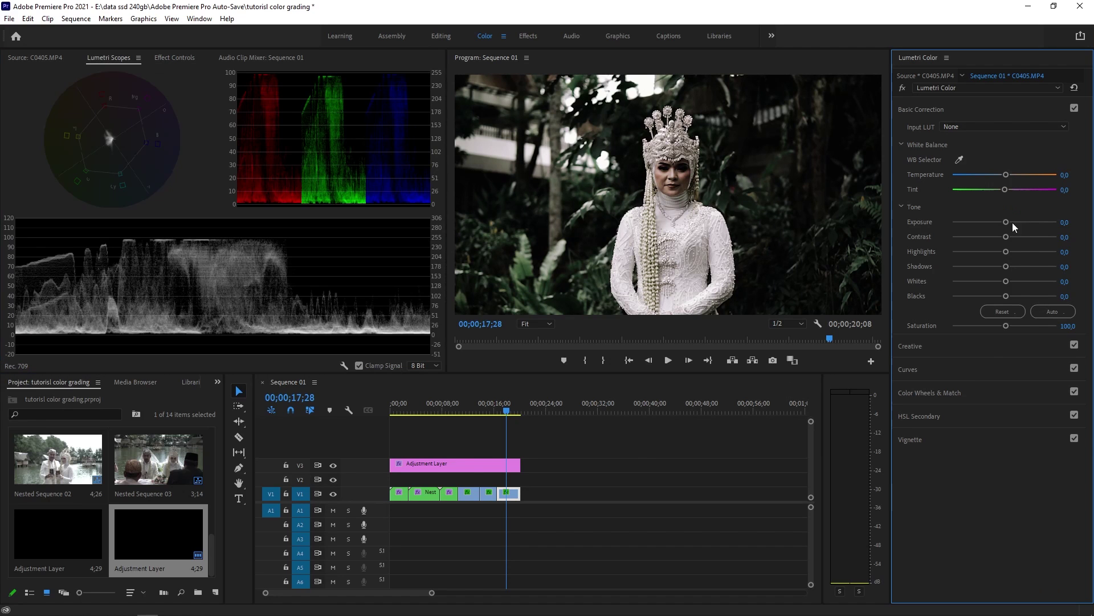
{"action": "left_click_drag", "start_coordinate": [1007, 268], "coordinate": [1037, 272]}
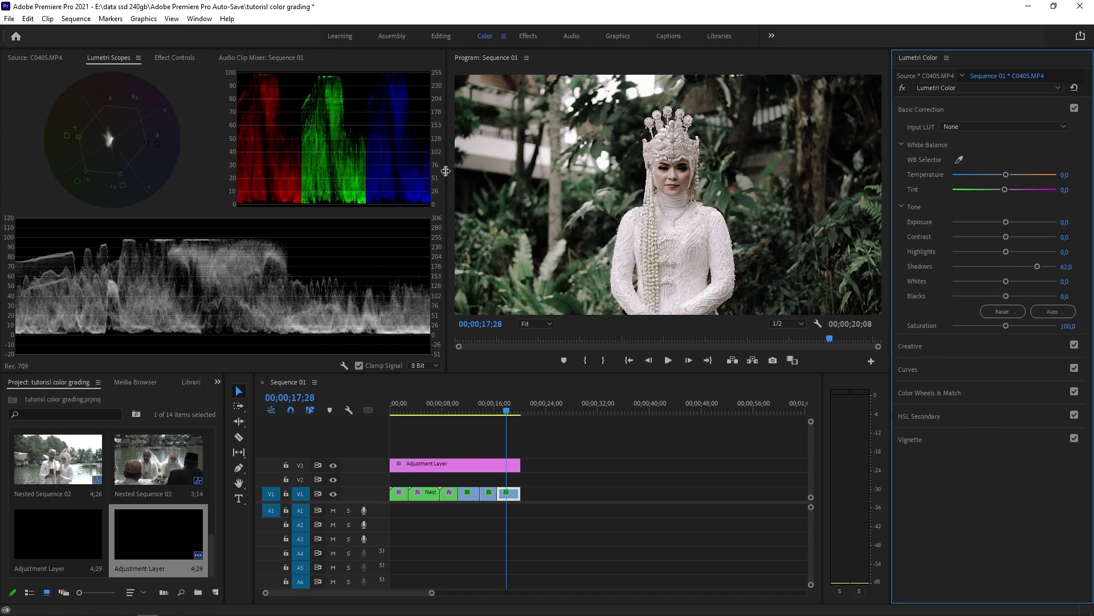
{"action": "mouse_move", "coordinate": [1038, 267]}
{"action": "left_mouse_down"}
{"action": "mouse_move", "coordinate": [1014, 255]}
{"action": "mouse_move", "coordinate": [1024, 258]}
{"action": "left_mouse_up"}
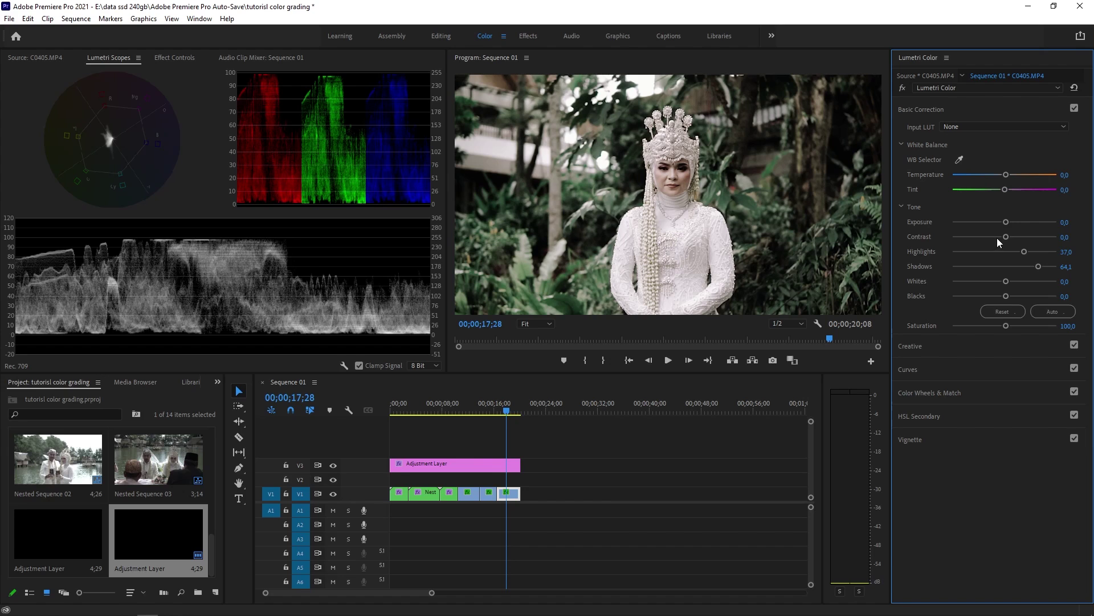
Set C0405.MP4's Contrast to -8,7, Whites to -9,8 and Temperature to -5,4 in Basic Correction.
{"action": "mouse_move", "coordinate": [1003, 237]}
{"action": "left_mouse_down"}
{"action": "mouse_move", "coordinate": [989, 238]}
{"action": "mouse_move", "coordinate": [1000, 241]}
{"action": "left_mouse_up"}
{"action": "mouse_move", "coordinate": [1006, 283]}
{"action": "left_mouse_down"}
{"action": "mouse_move", "coordinate": [991, 286]}
{"action": "mouse_move", "coordinate": [1024, 297]}
{"action": "mouse_move", "coordinate": [1000, 292]}
{"action": "left_mouse_up"}
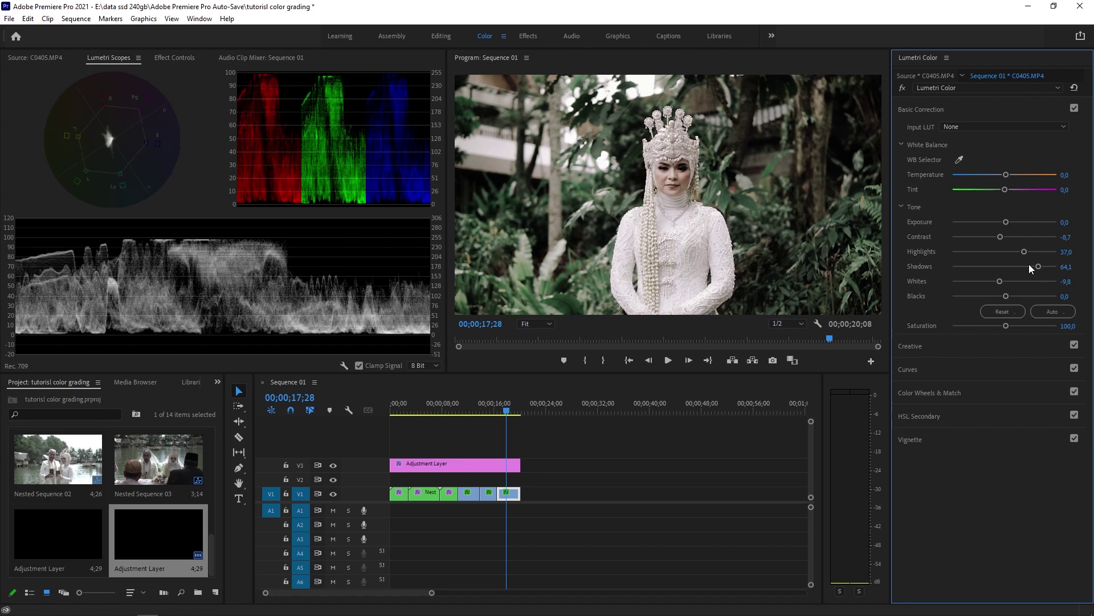
{"action": "left_click_drag", "start_coordinate": [1006, 175], "coordinate": [1001, 176]}
Set C0405.MP4's Creative Vibrance to 42,4 and Saturation to 137,0.
{"action": "left_click", "coordinate": [960, 346]}
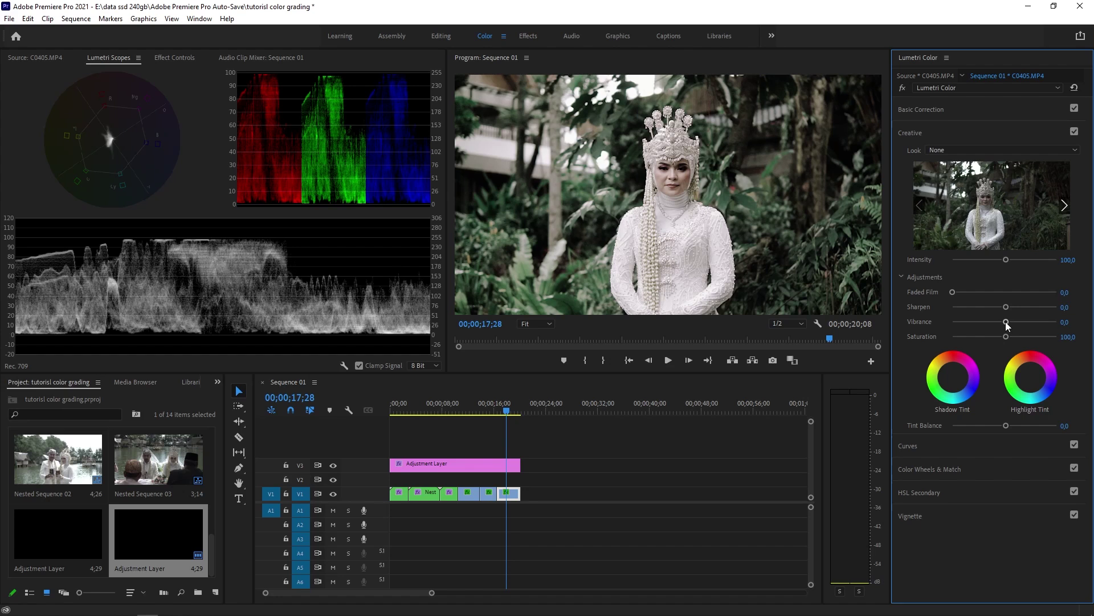
{"action": "left_click_drag", "start_coordinate": [1006, 323], "coordinate": [1031, 330]}
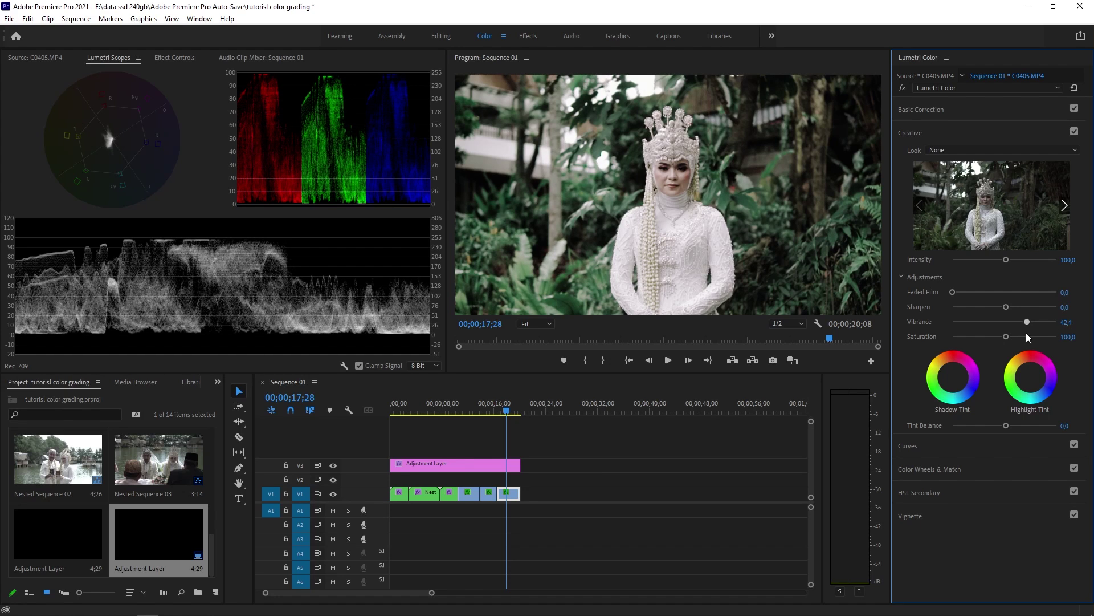
{"action": "mouse_move", "coordinate": [1007, 338]}
{"action": "left_mouse_down"}
{"action": "mouse_move", "coordinate": [1024, 337]}
{"action": "mouse_move", "coordinate": [1014, 341]}
{"action": "left_mouse_up"}
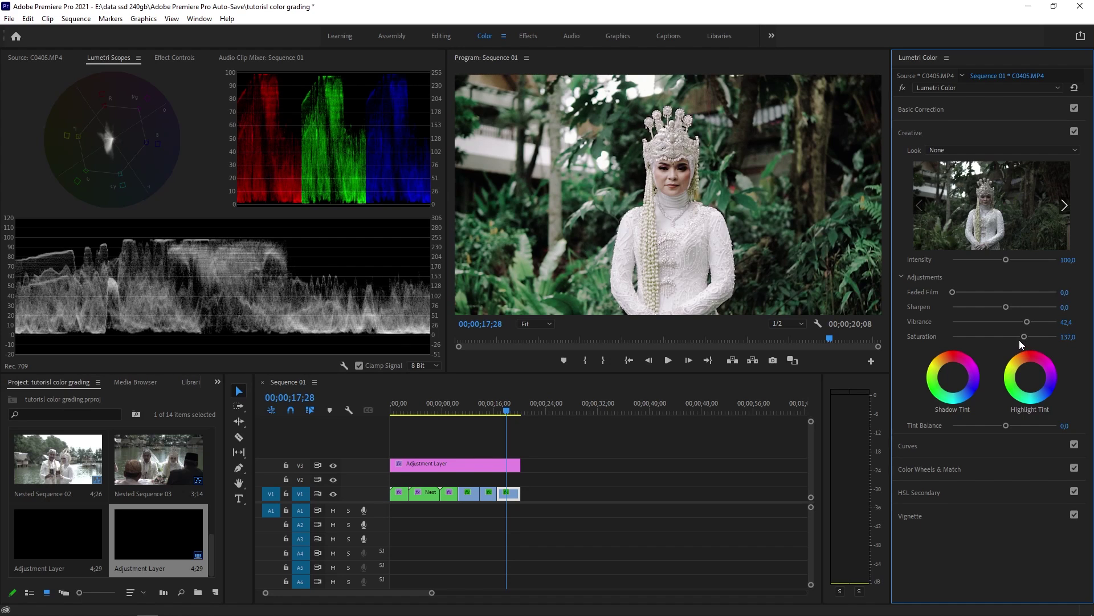
Check the adjustment layer's effect on C0405.MP4 and compare its grade with the earlier clips in the sequence.
{"action": "left_click", "coordinate": [333, 466]}
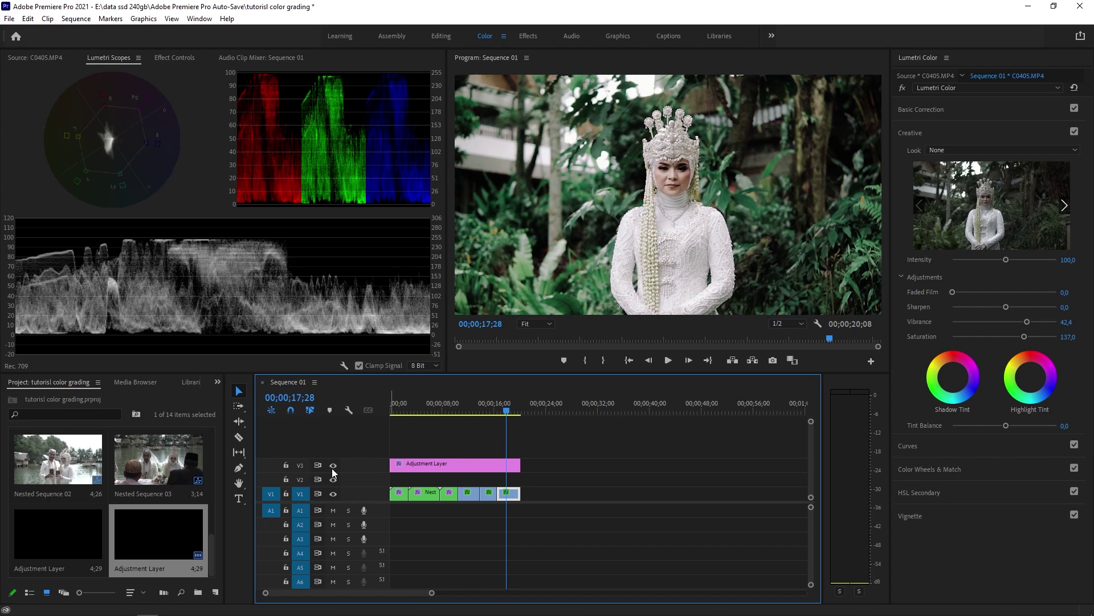
{"action": "left_click", "coordinate": [443, 462]}
{"action": "left_click_drag", "start_coordinate": [499, 409], "coordinate": [509, 439]}
{"action": "left_click_drag", "start_coordinate": [406, 411], "coordinate": [486, 433]}
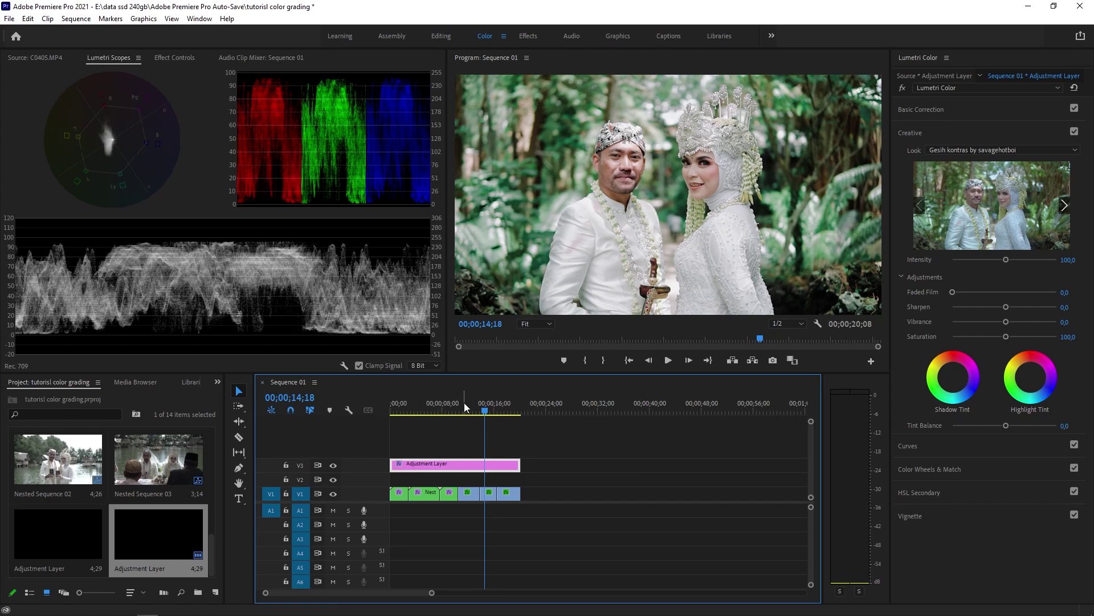
{"action": "left_click_drag", "start_coordinate": [495, 411], "coordinate": [509, 415]}
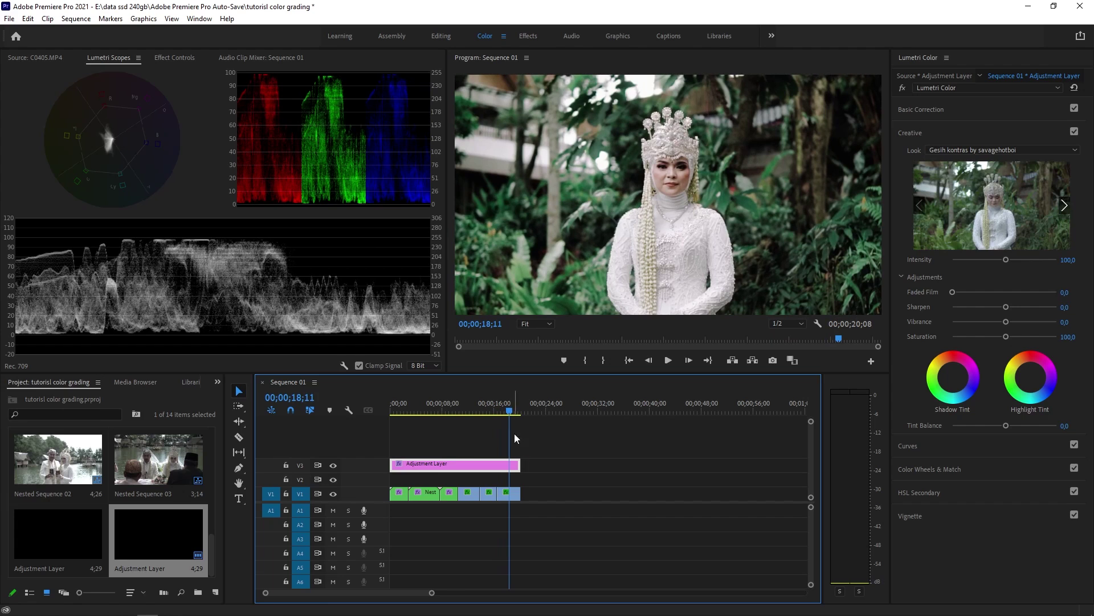
Raise C0405.MP4's Shadows to 73,9 in Basic Correction, undoing the extra adjustment.
{"action": "left_click", "coordinate": [509, 493]}
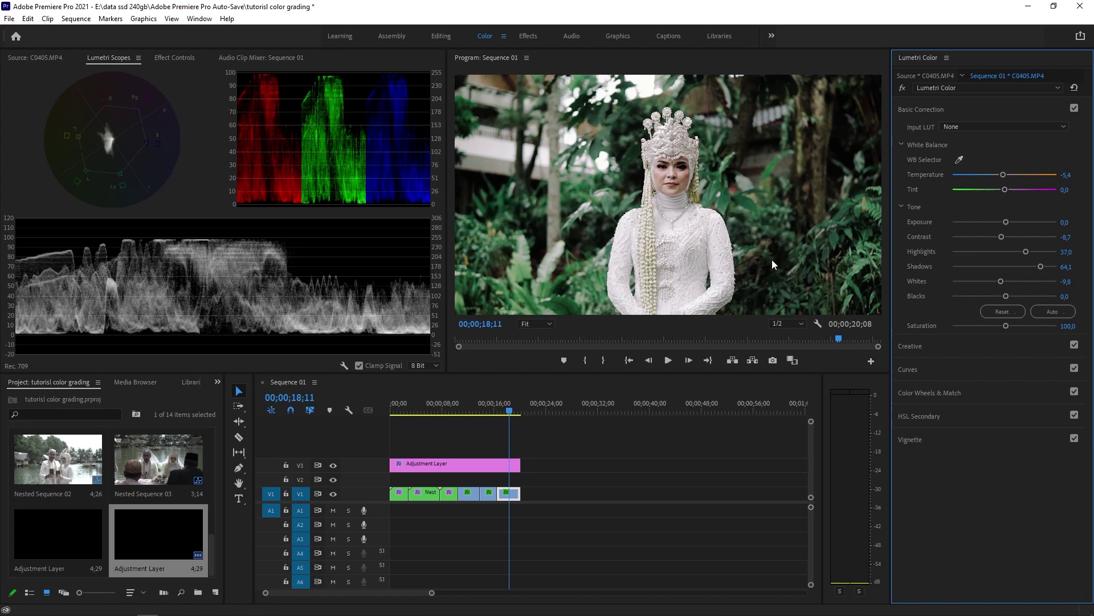
{"action": "left_click", "coordinate": [1043, 266]}
{"action": "left_click_drag", "start_coordinate": [1042, 268], "coordinate": [1044, 270]}
{"action": "key", "text": "ctrl+z"}
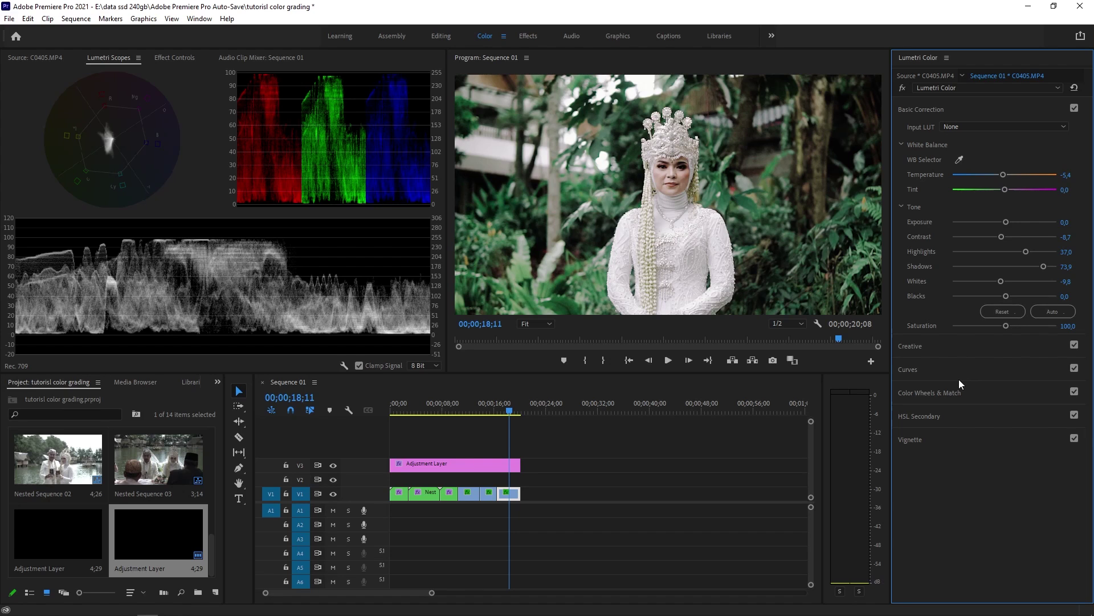
Compare C0405.MP4 around 00;00;18;06 with the V3 adjustment layer track hidden and shown.
{"action": "left_click_drag", "start_coordinate": [507, 422], "coordinate": [509, 424]}
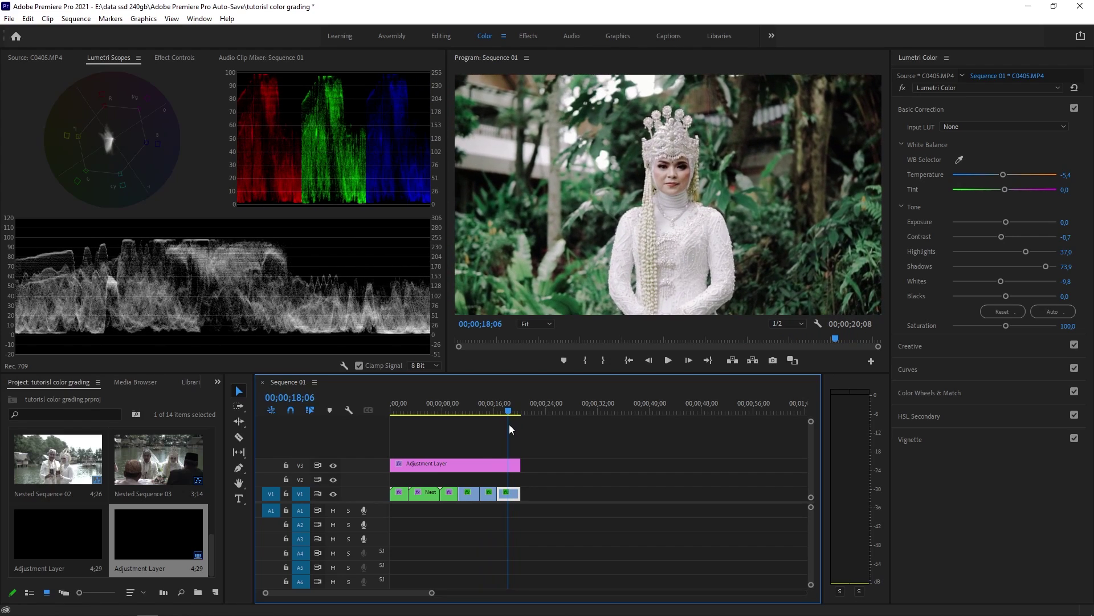
{"action": "left_click", "coordinate": [334, 465]}
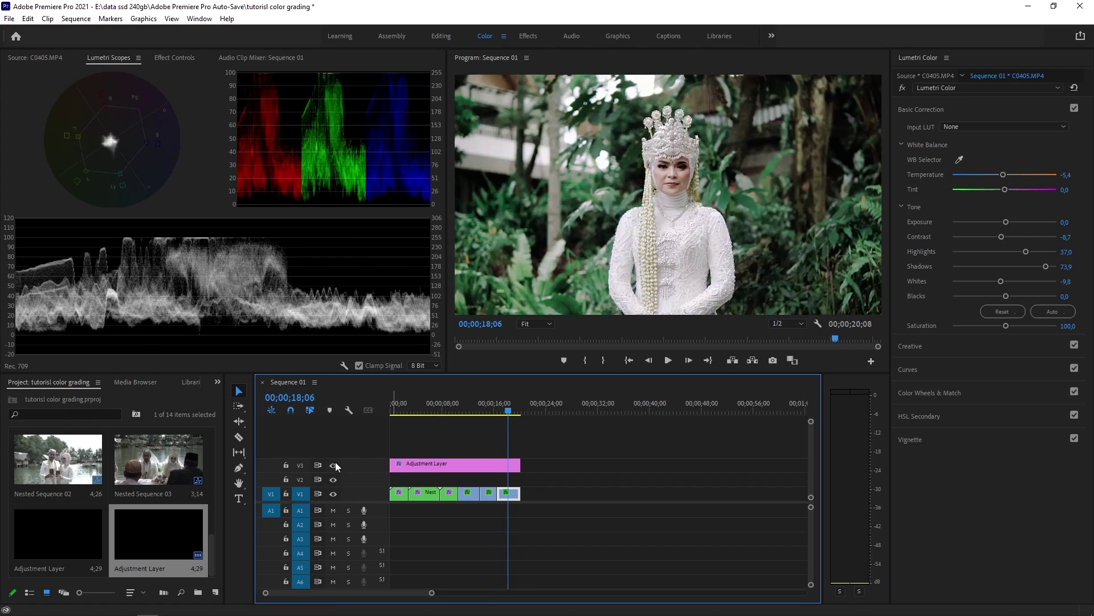
{"action": "left_click", "coordinate": [334, 464]}
{"action": "left_click", "coordinate": [334, 464]}
Return to the start of Sequence 01 and render its video previews from In to Out.
{"action": "left_click", "coordinate": [391, 418]}
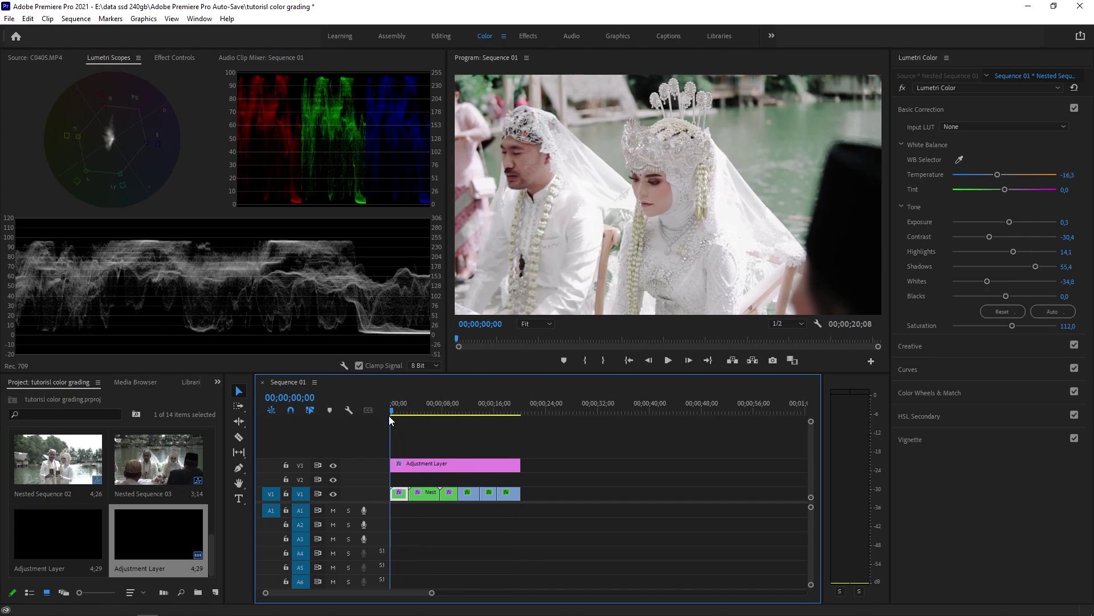
{"action": "left_click", "coordinate": [73, 21]}
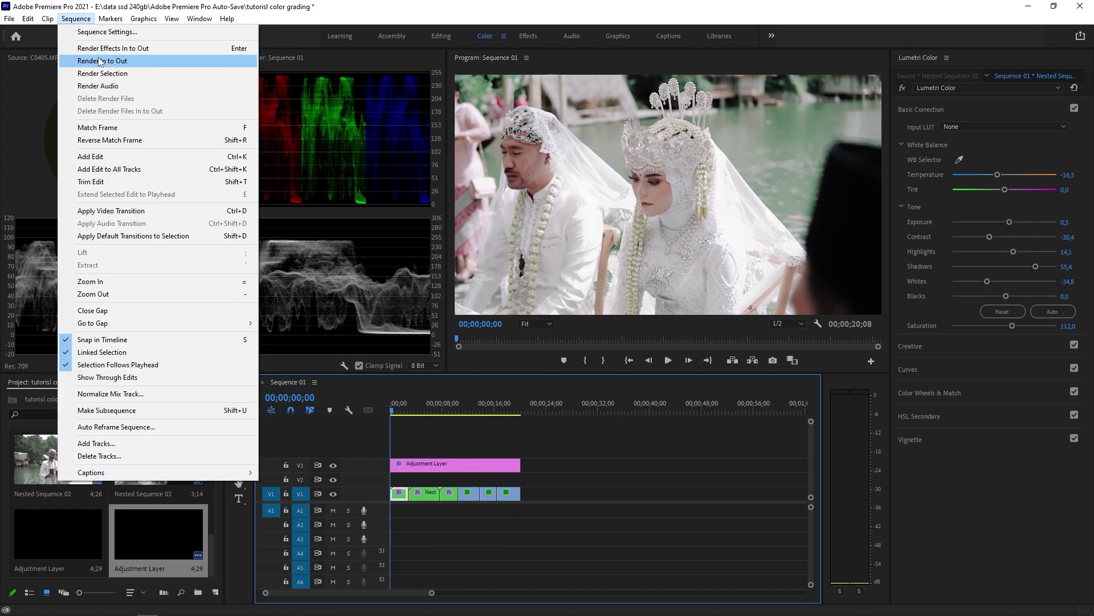
{"action": "left_click", "coordinate": [91, 53]}
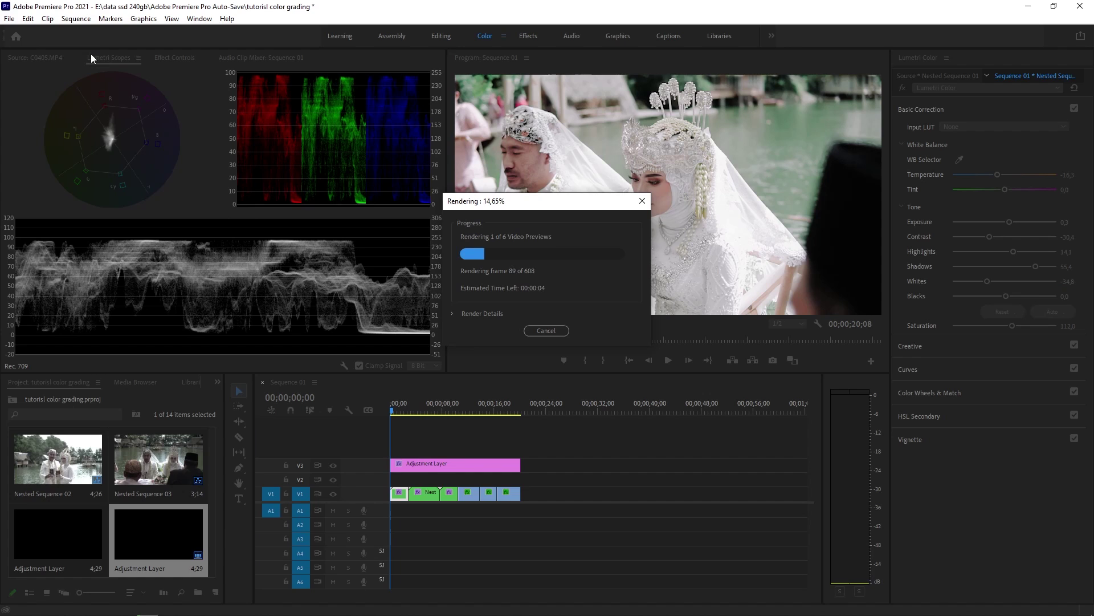